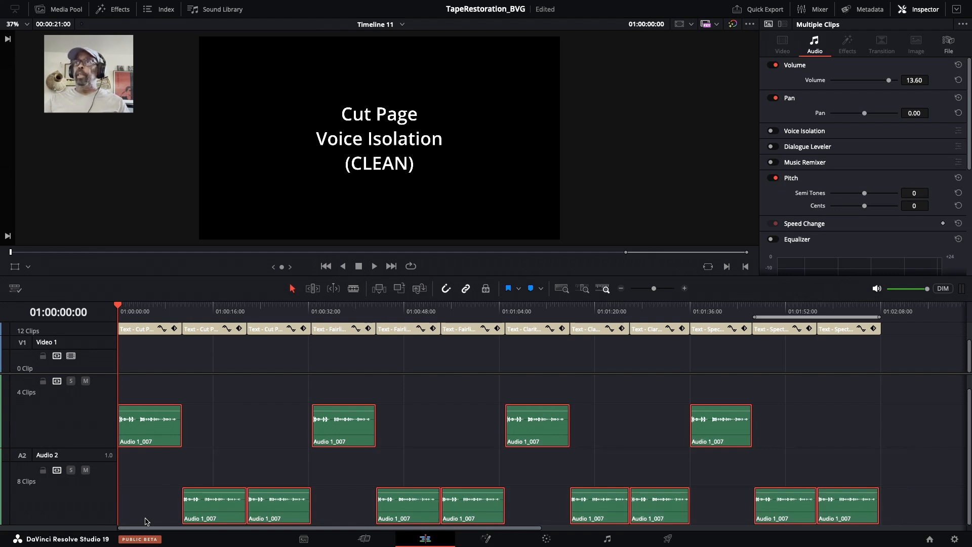
Combine the first two clips on the Audio 2 track into a new compound clip
left_click_drag(286, 312, 67, 315)
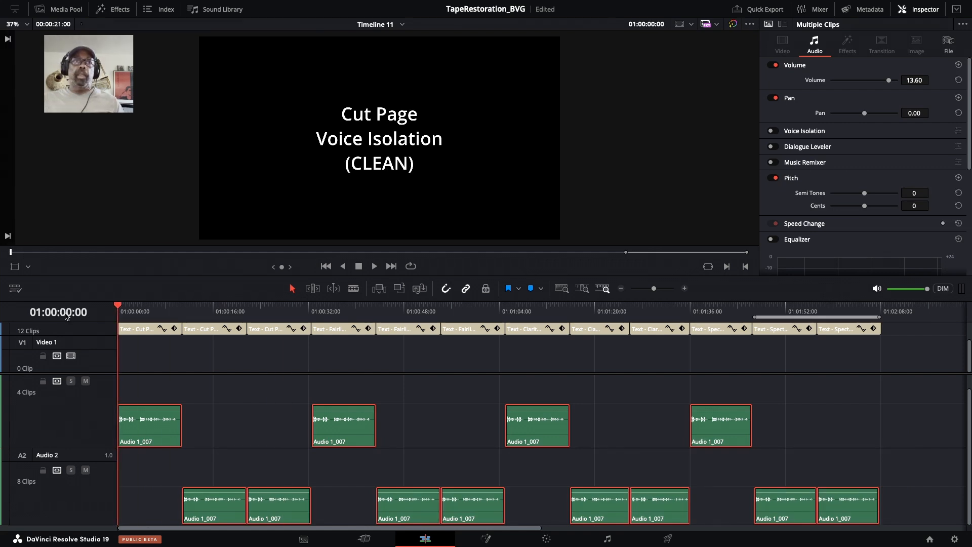
left_click(256, 468)
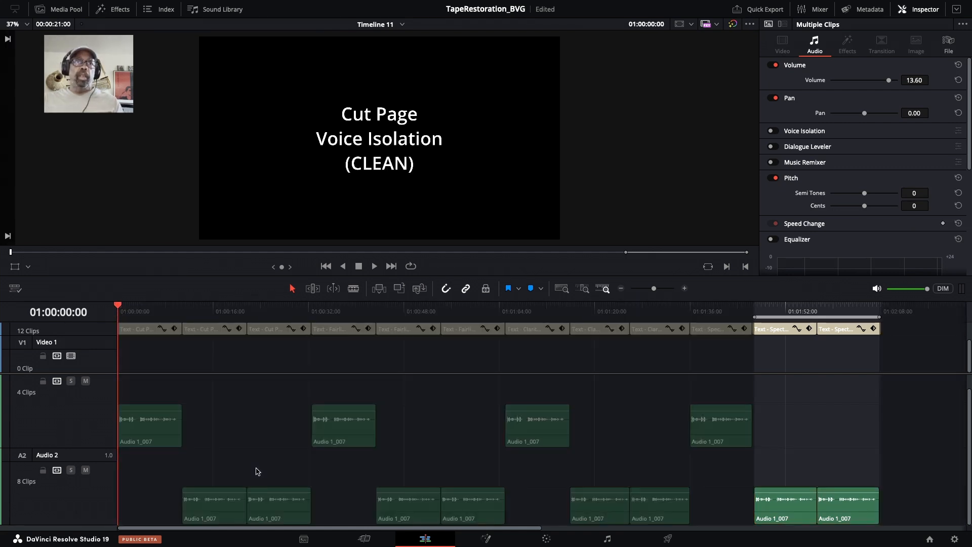
right_click(232, 506)
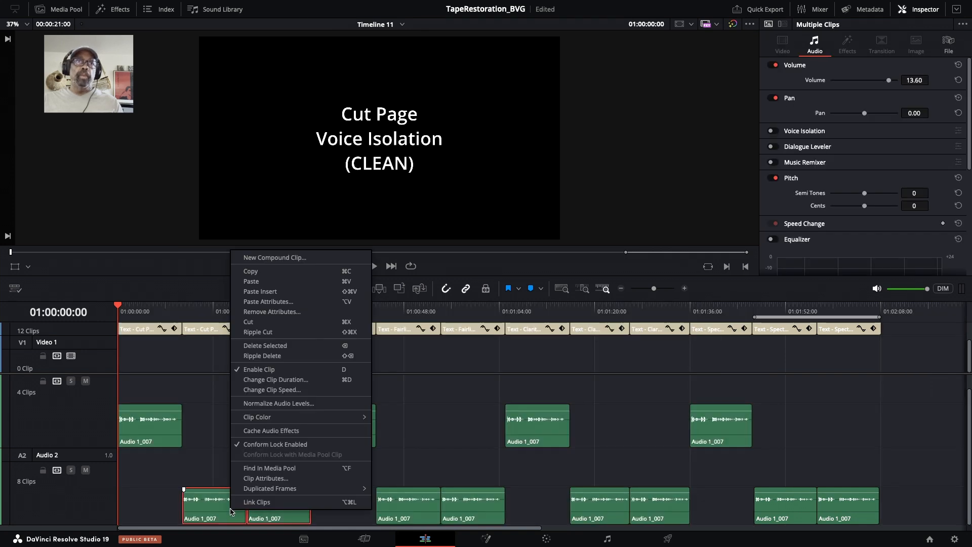
mouse_move(269, 416)
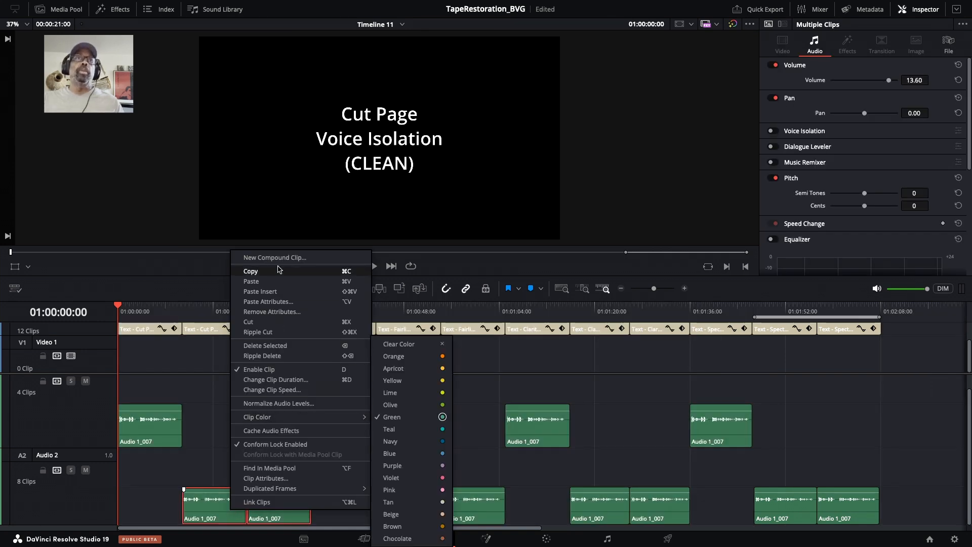
left_click(293, 258)
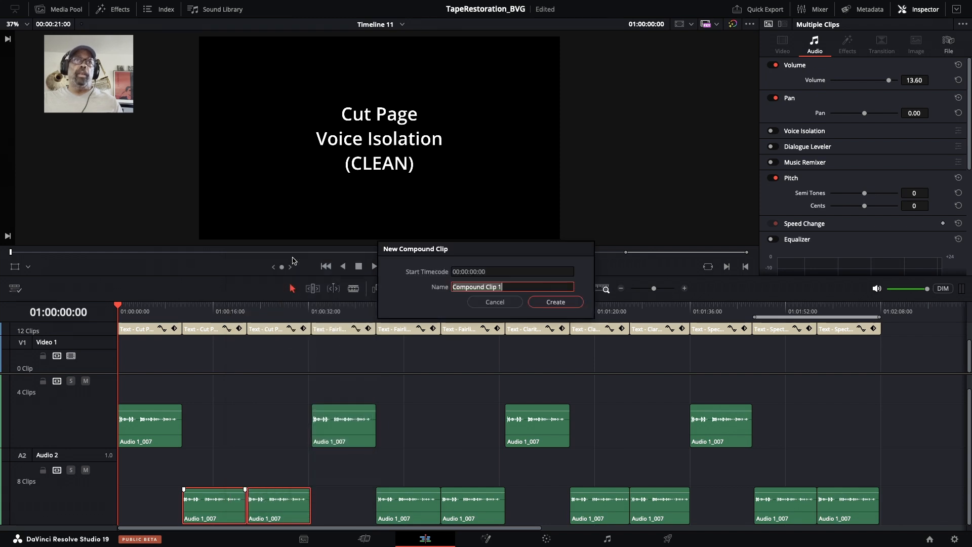
left_click(555, 302)
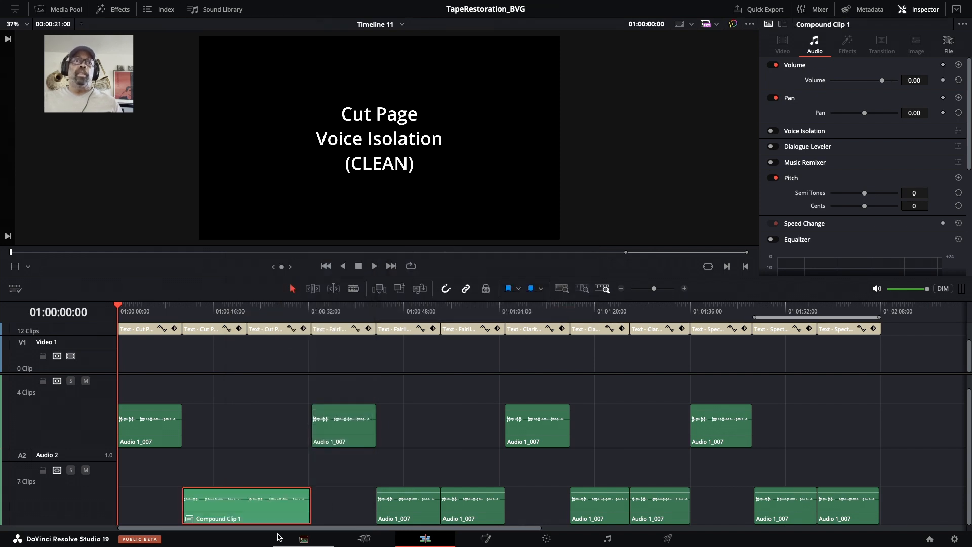
Select the next pair of Audio 2 clips and combine them into a second compound clip
left_click(421, 518)
right_click(481, 518)
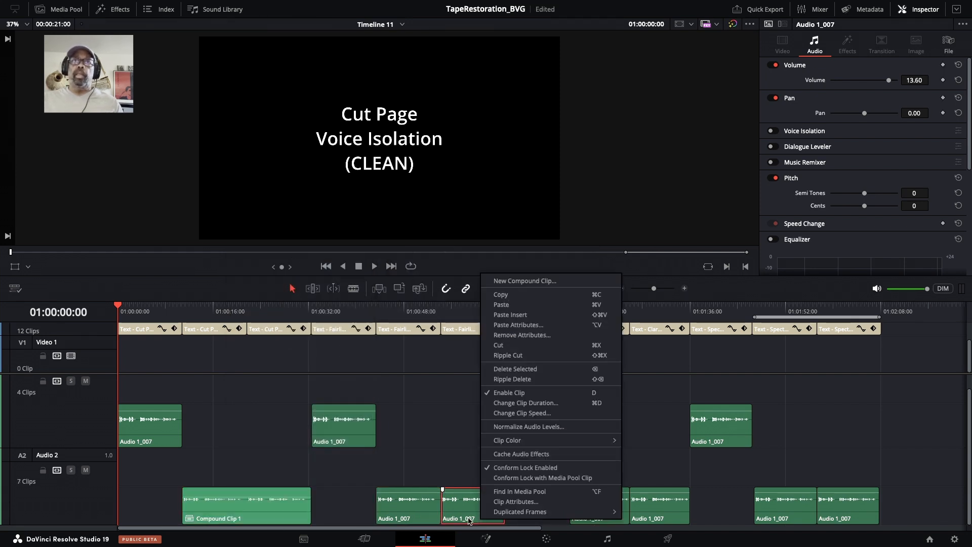
left_click(429, 514)
right_click(428, 515)
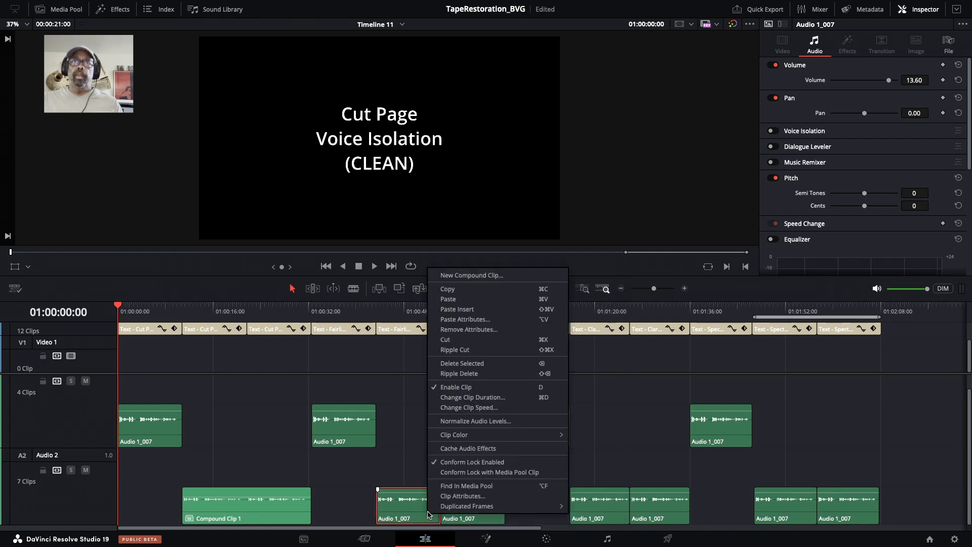
left_click(475, 517)
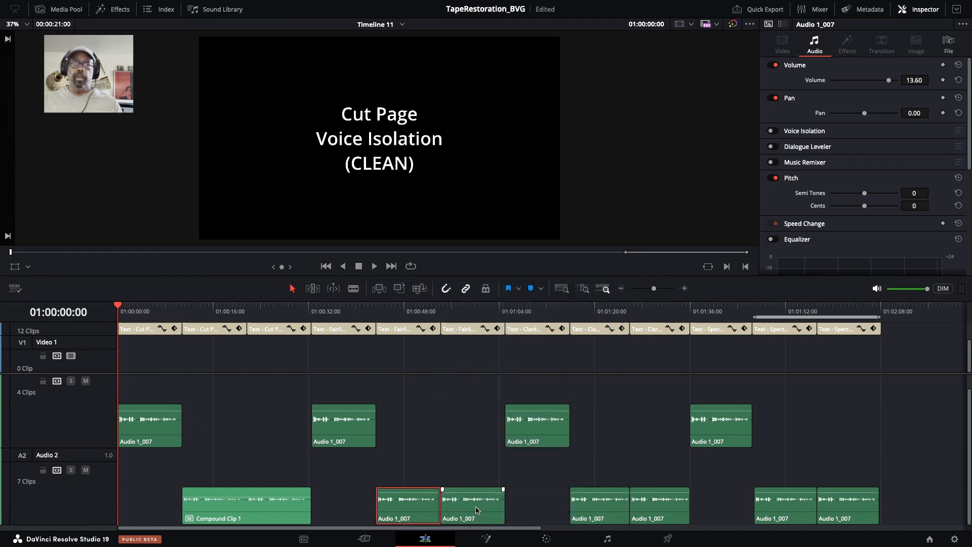
left_click(476, 507, "super")
right_click(450, 507)
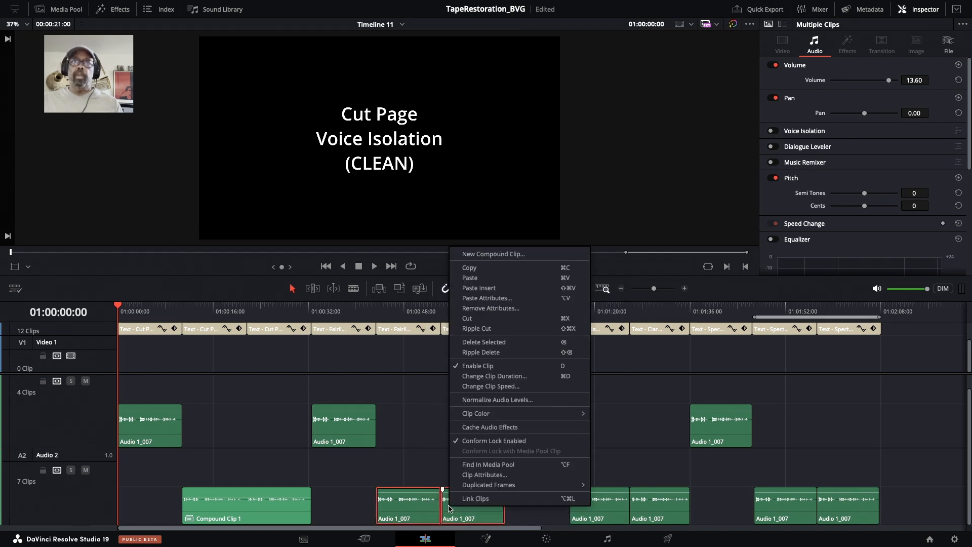
left_click(500, 254)
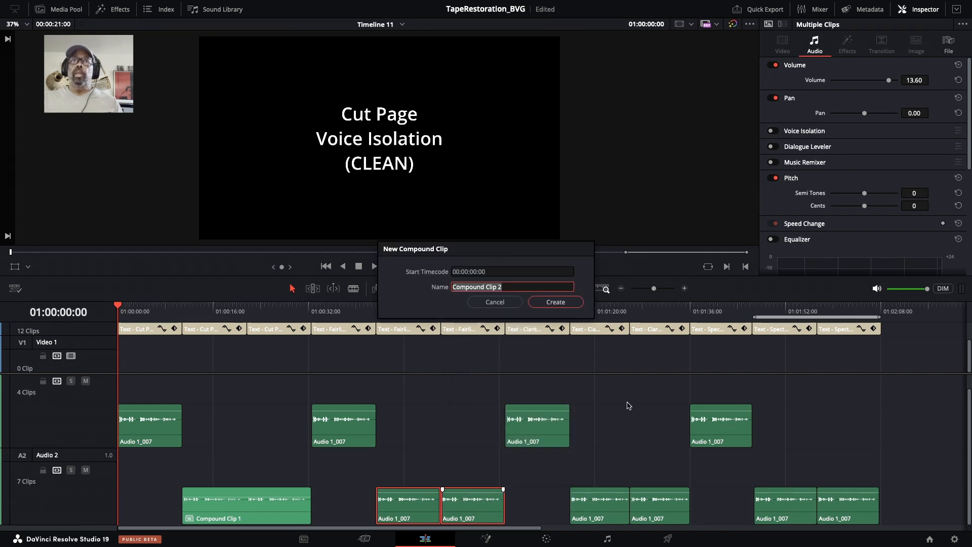
left_click(567, 304)
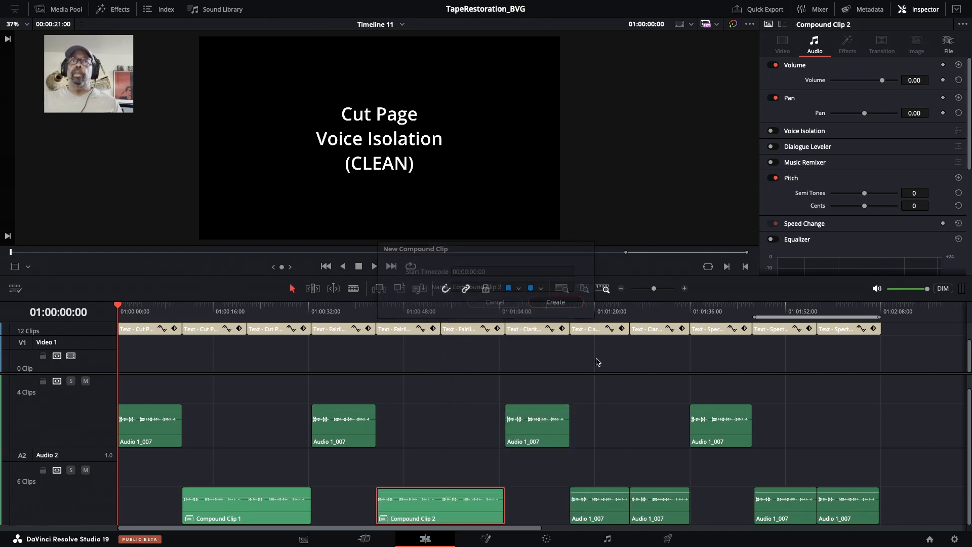
Combine the third pair of Audio 2 clips into a compound clip
left_click(608, 510)
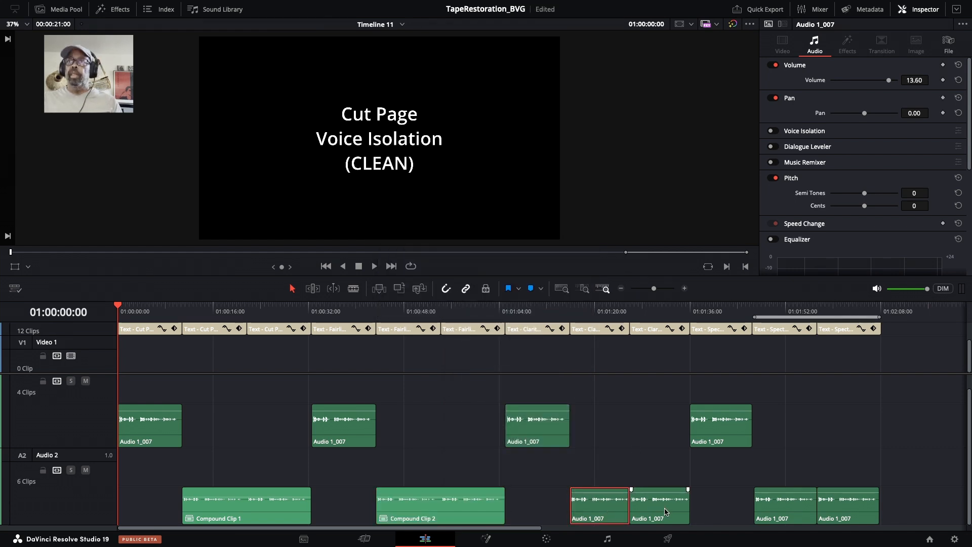
left_click(665, 511, "super")
right_click(658, 509)
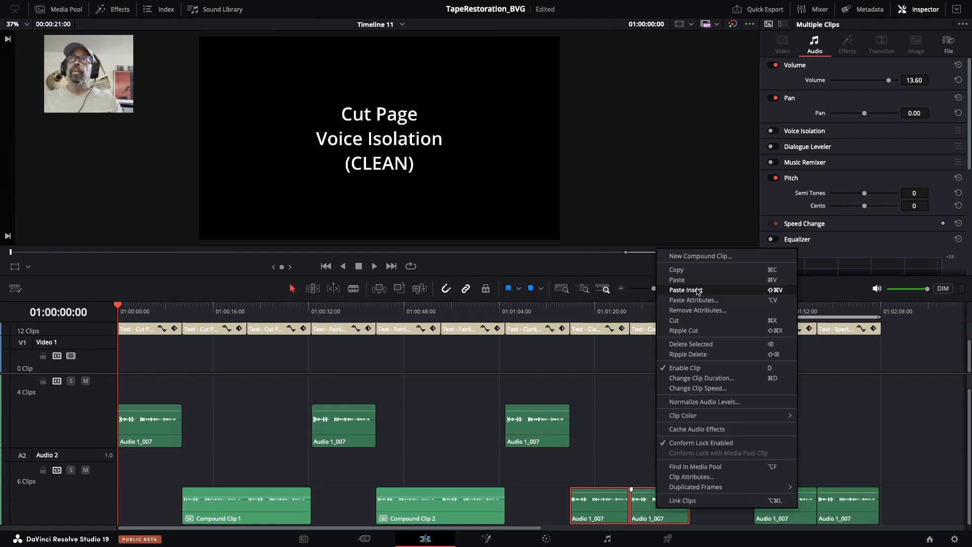
left_click(701, 257)
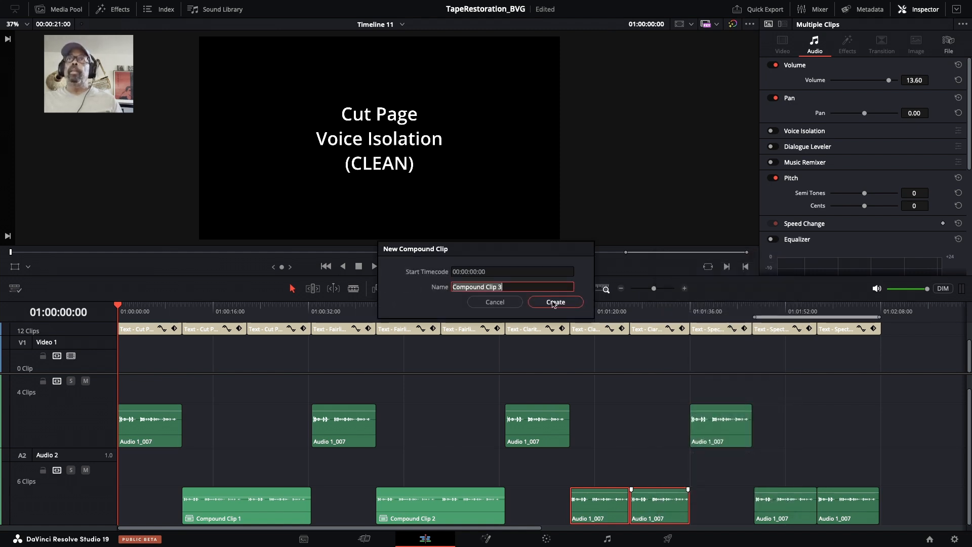
left_click(553, 302)
Combine the last two Audio 2 clips into a compound clip
left_click(807, 520)
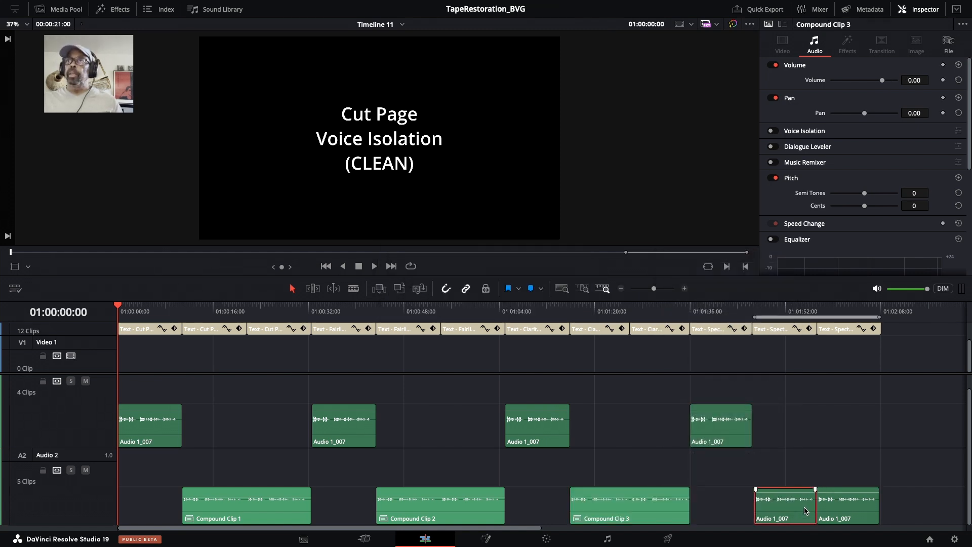
left_click(841, 510, "super")
right_click(842, 510)
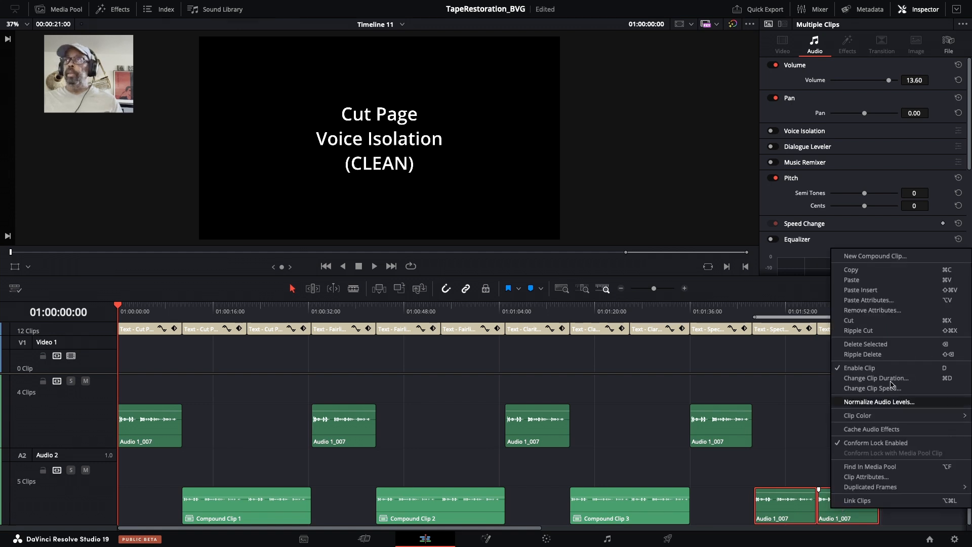
left_click(896, 257)
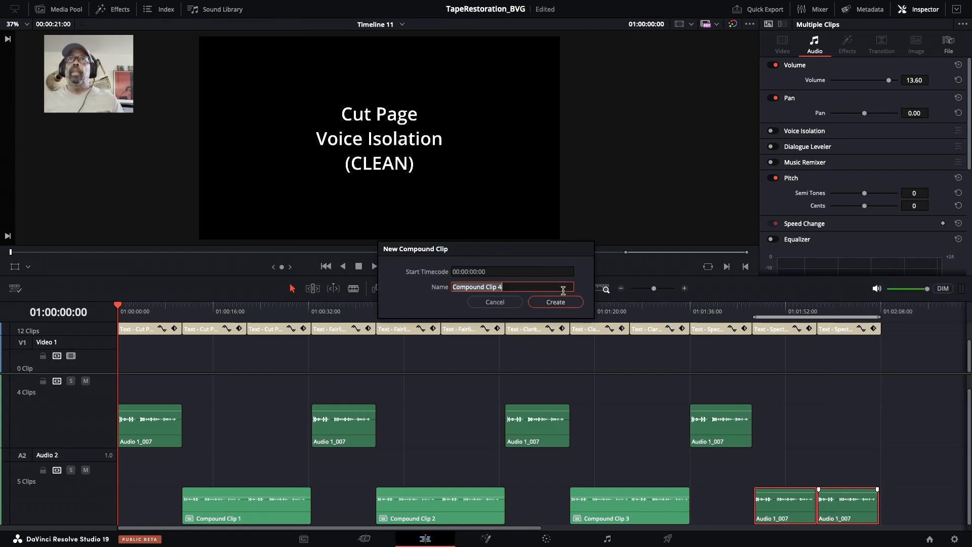
left_click(552, 301)
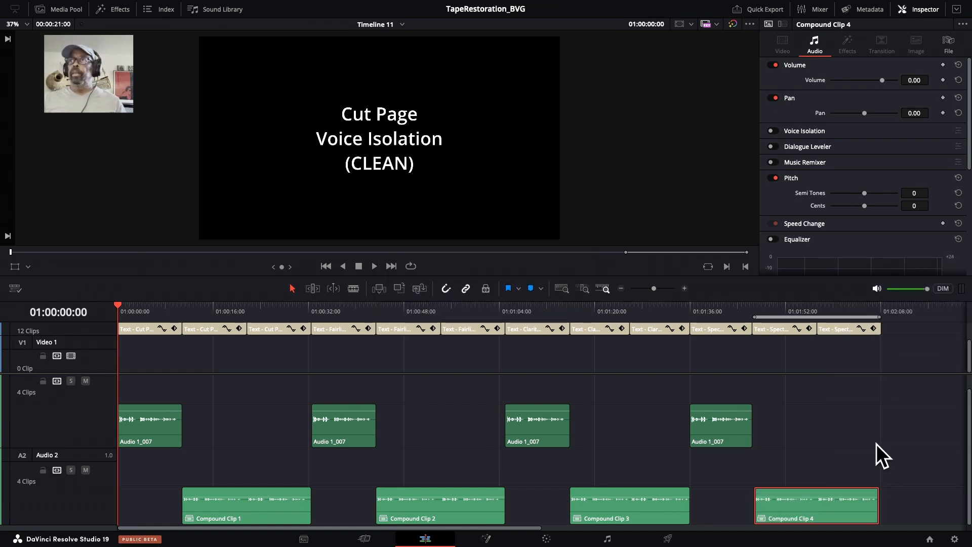
Select all audio clips and normalize them to -9.0 dBFS using Sample Peak Program with independent levels
left_click(901, 434)
left_click_drag(911, 420, 135, 526)
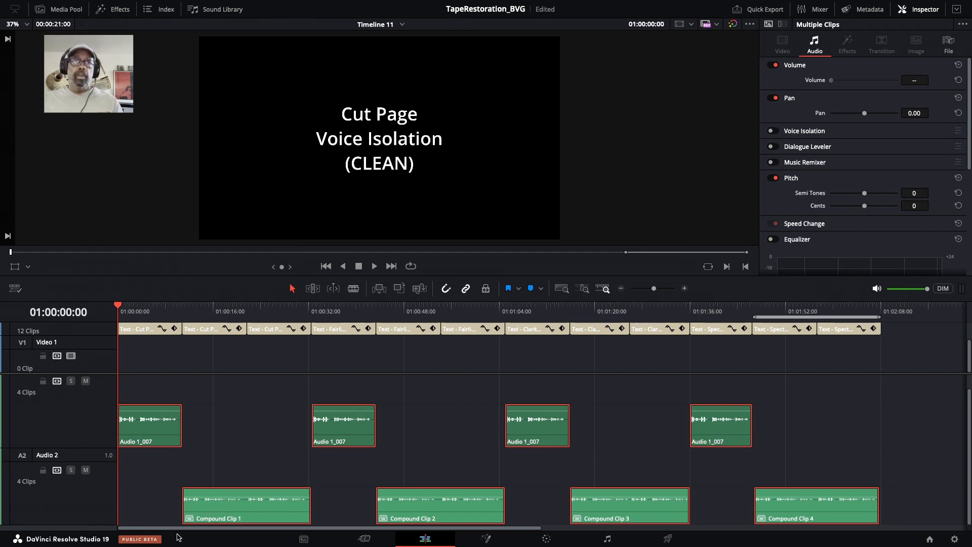
right_click(274, 522)
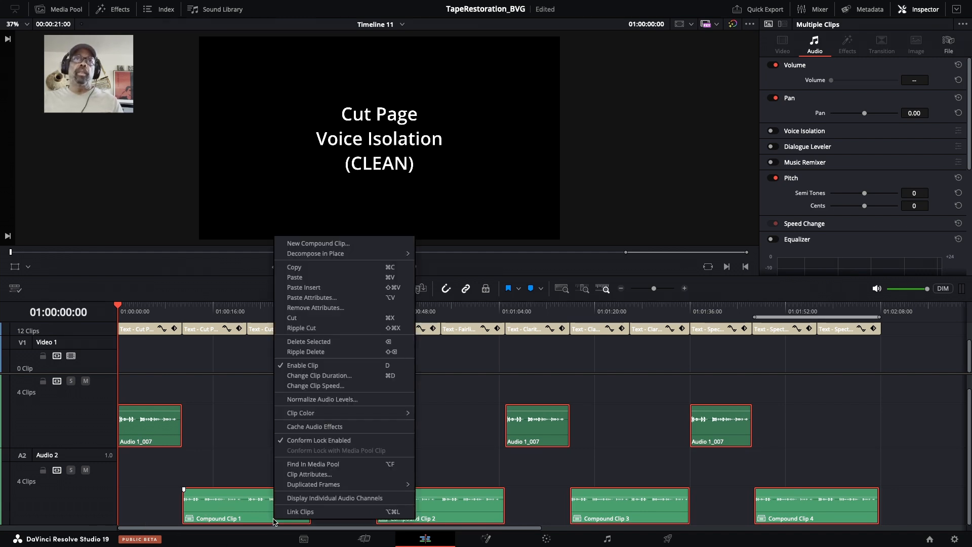
left_click(325, 400)
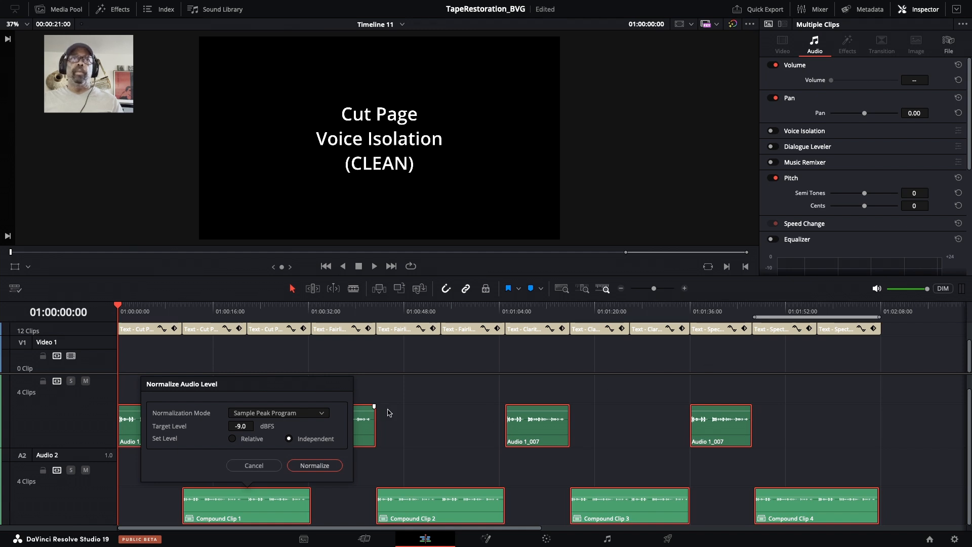
left_click(314, 465)
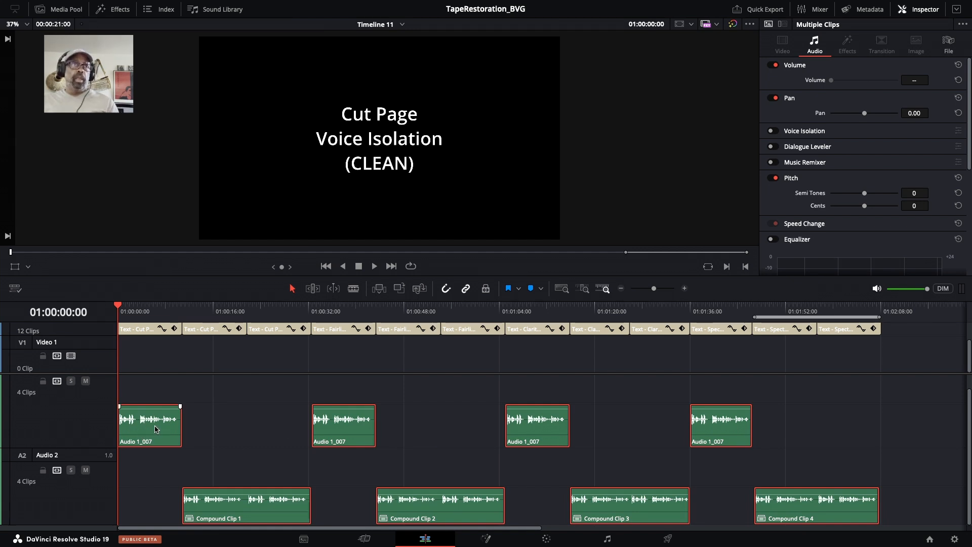
Play the timeline from the start to listen to the normalized audio
left_click(124, 313)
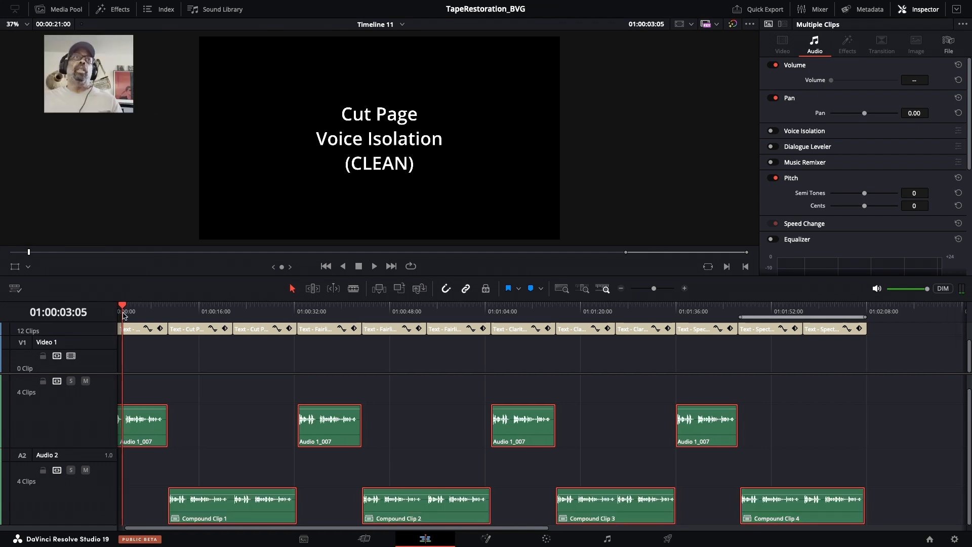
key("Home")
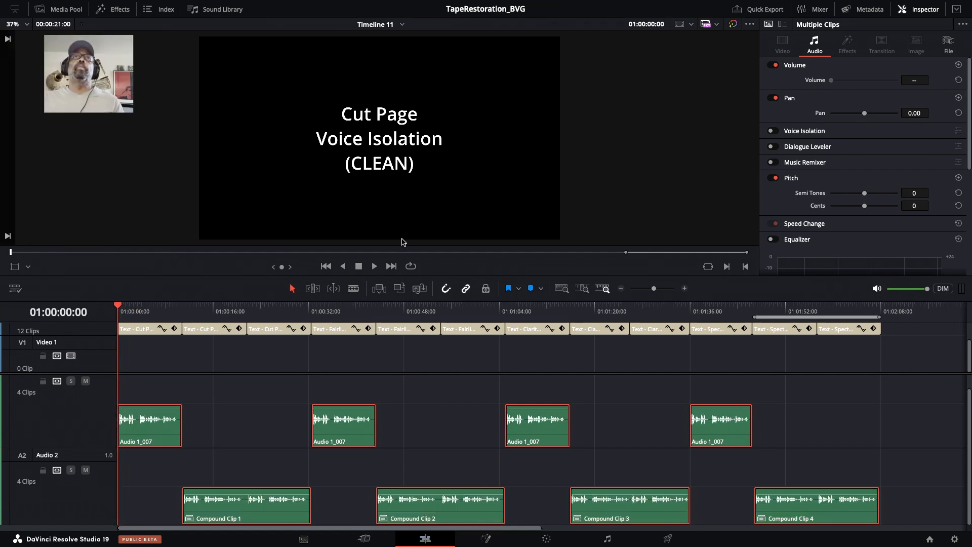
key("space")
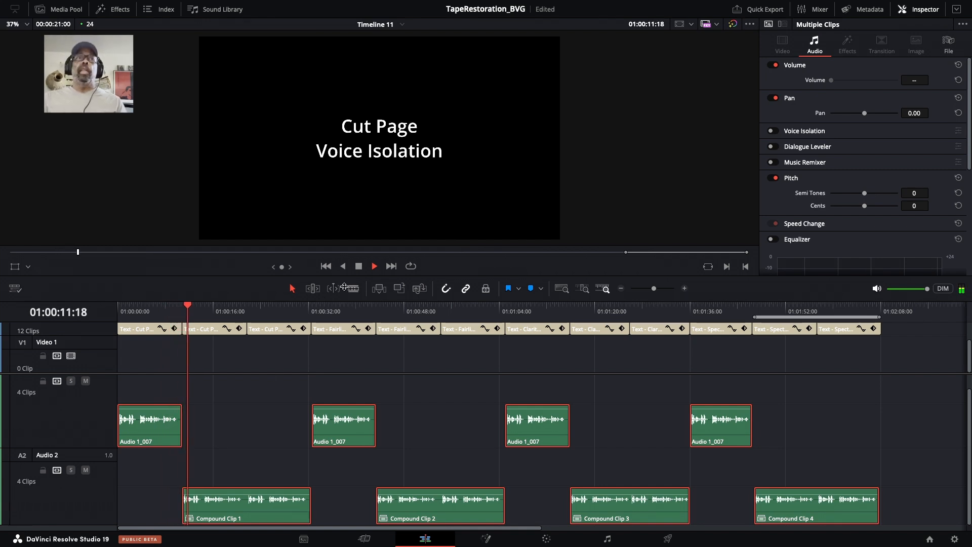
key("space")
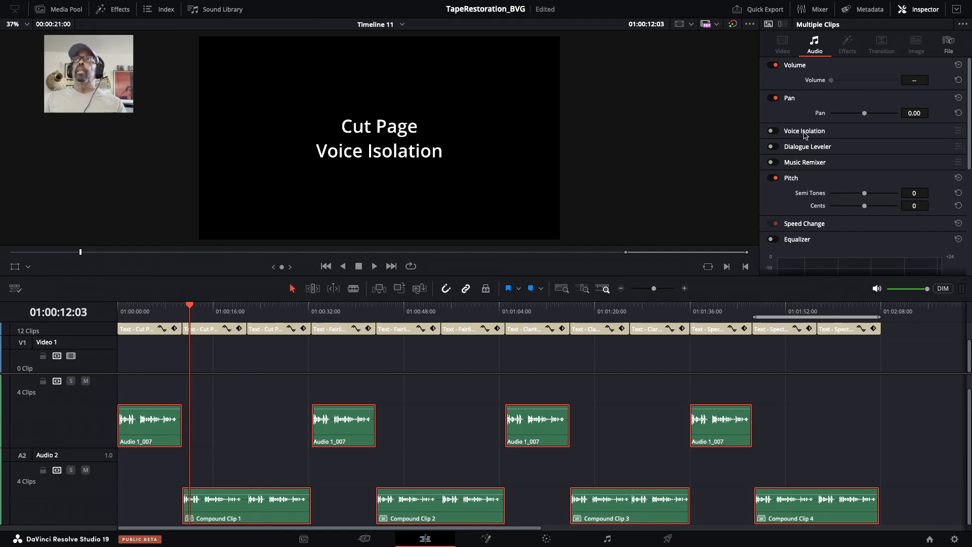
Enable Voice Isolation on Compound Clip 1 and set its amount to 75 while it plays
left_click(92, 496)
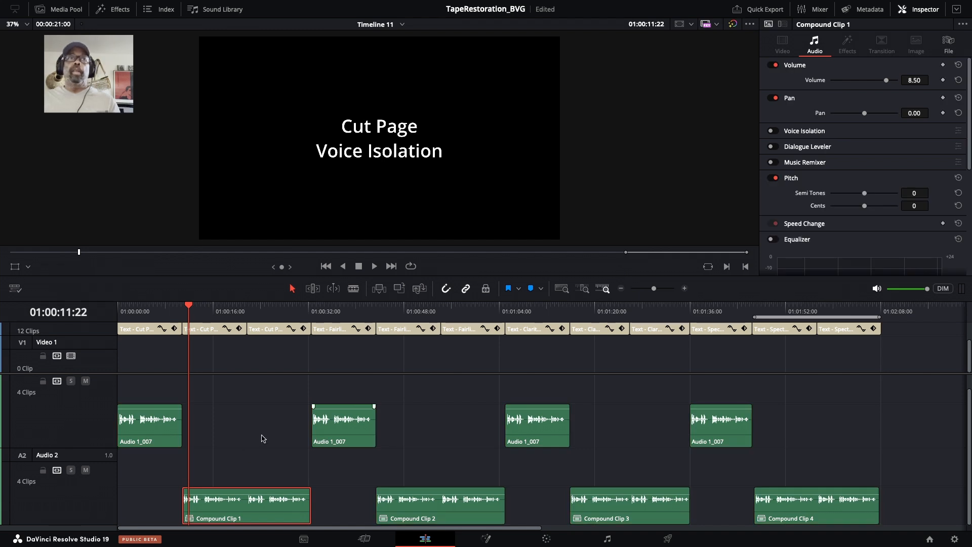
scroll(233, 453, "right", 1)
left_click(182, 446)
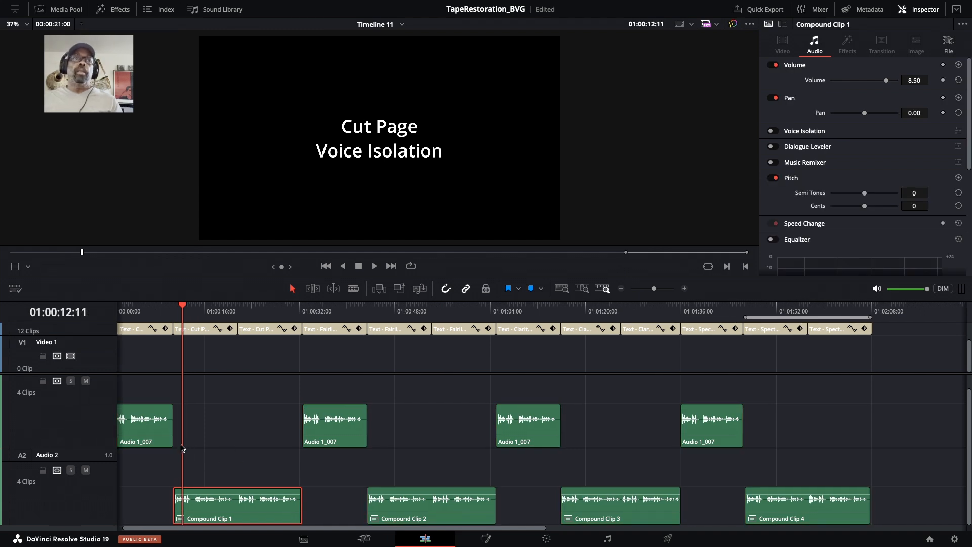
left_click(374, 267)
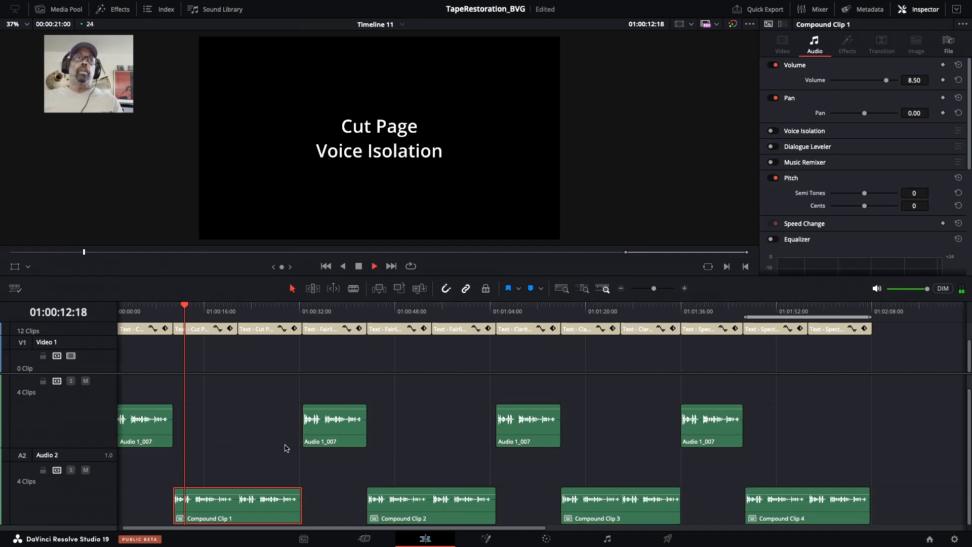
left_click(773, 131)
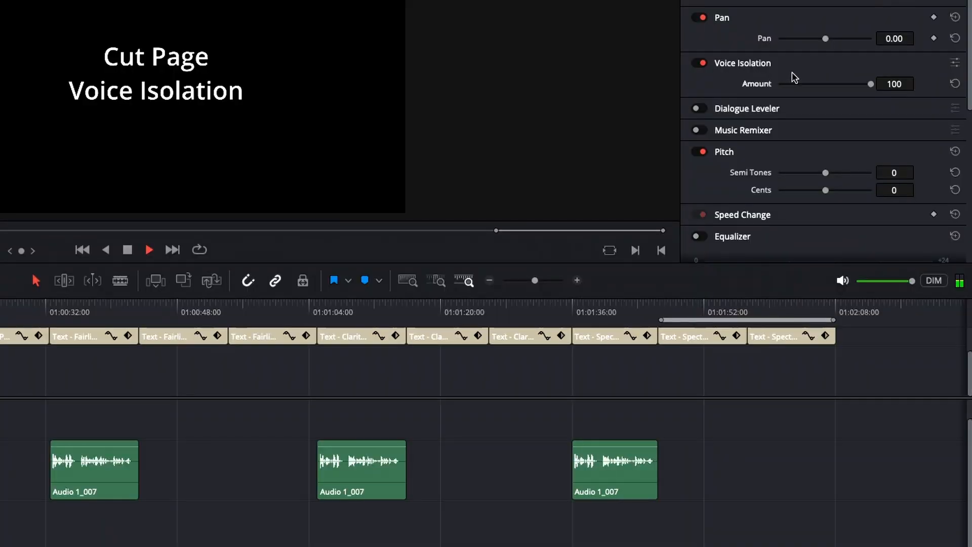
left_click_drag(870, 84, 846, 89)
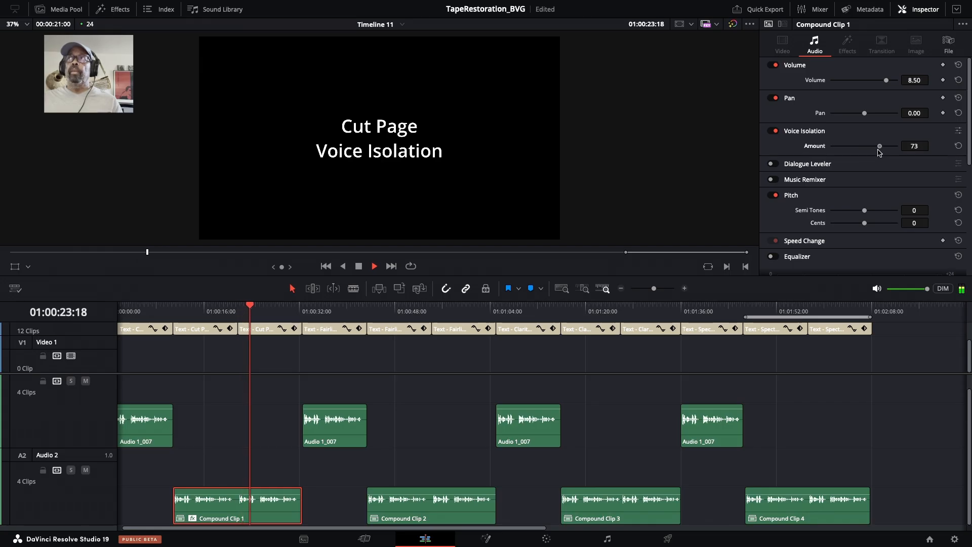
left_click_drag(879, 152, 881, 152)
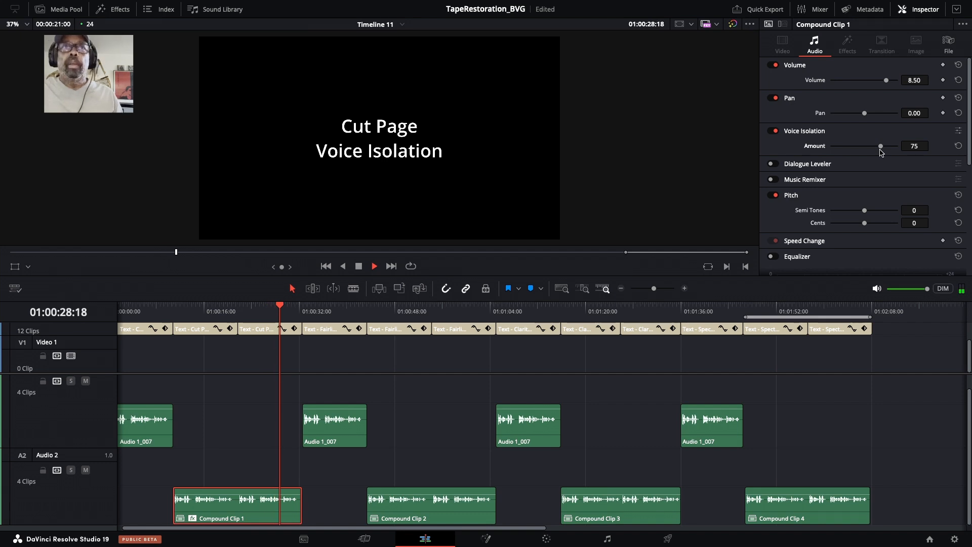
Stop playback and move the playhead to the start of the next section
scroll(879, 151, "down", 2)
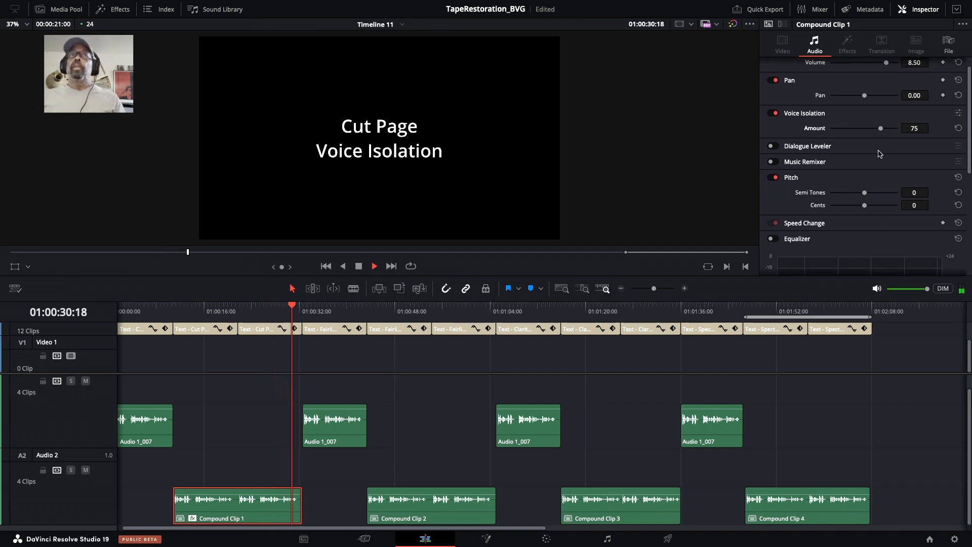
key("space")
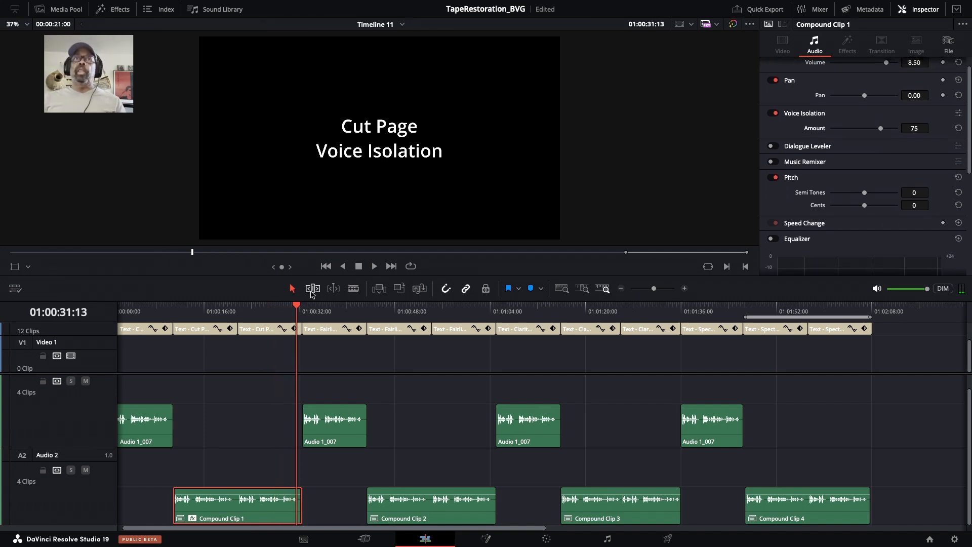
mouse_move(296, 306)
left_mouse_down()
mouse_move(330, 310)
mouse_move(303, 308)
left_mouse_up()
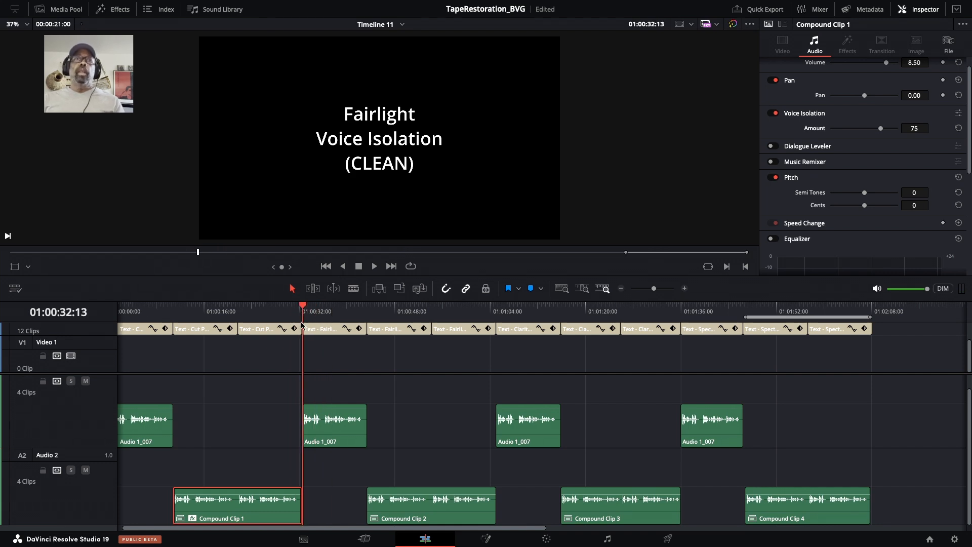
Inspect the audio settings of the dialogue clip, the Audio 2 track and Compound Clip 1 on the Edit page
left_click(336, 432)
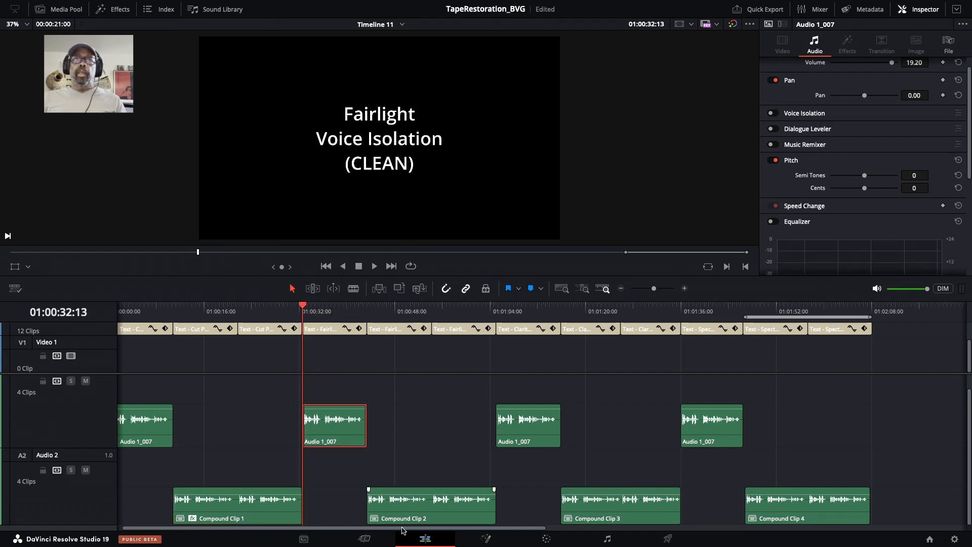
left_click(366, 539)
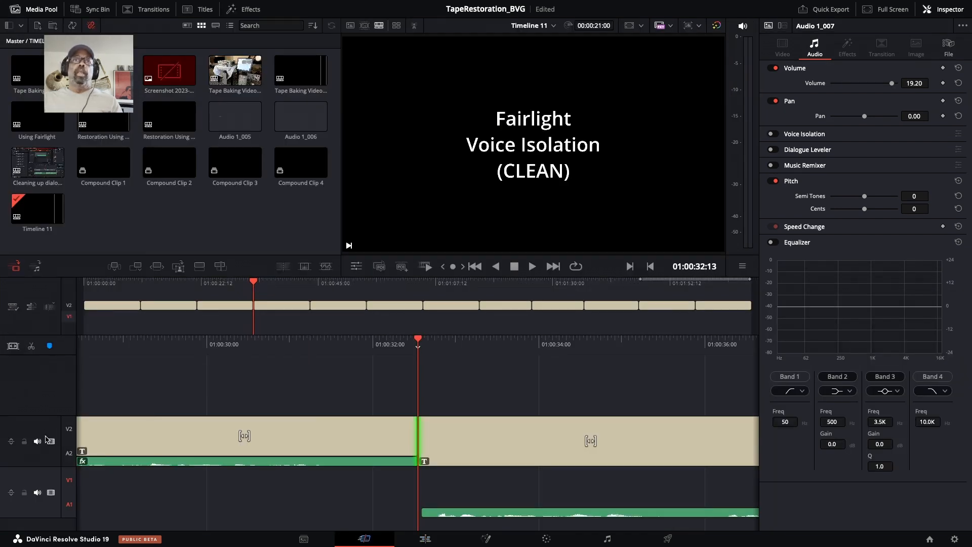
left_click(49, 432)
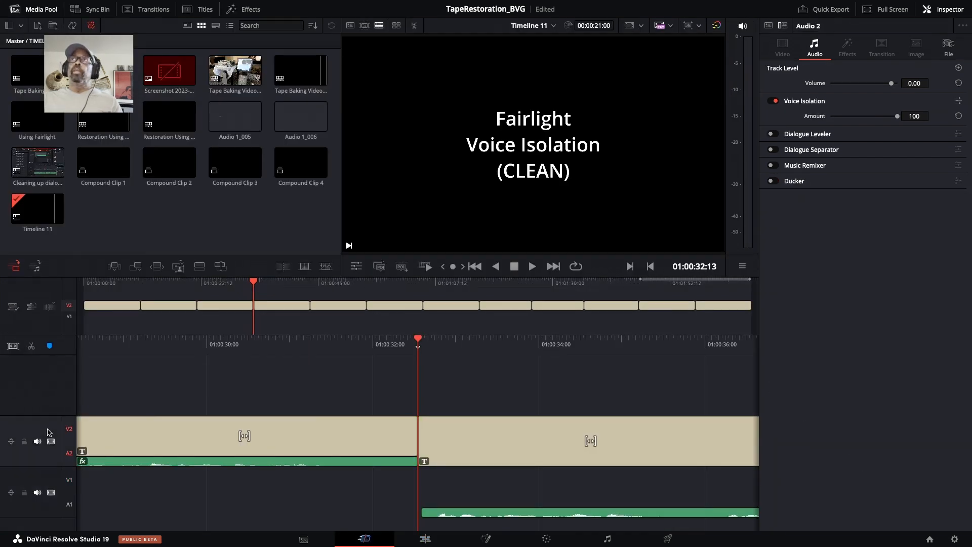
left_click(244, 461)
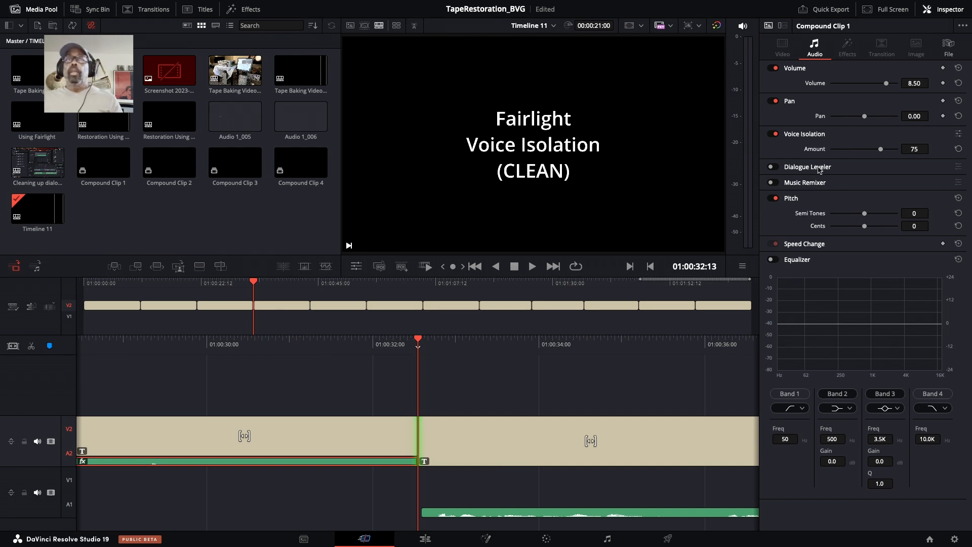
Turn Music Remixer on for Compound Clip 1 and switch it off again
left_click(775, 184)
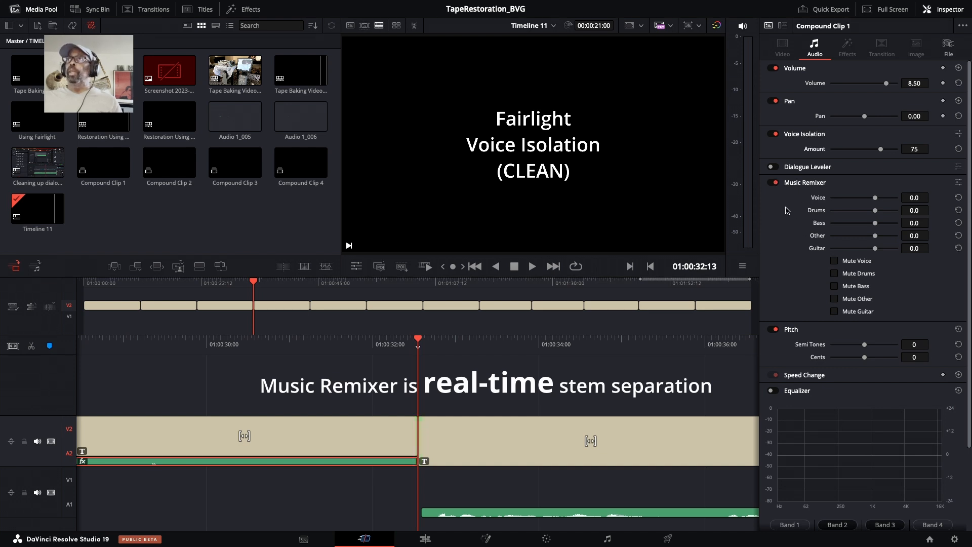
left_click(774, 183)
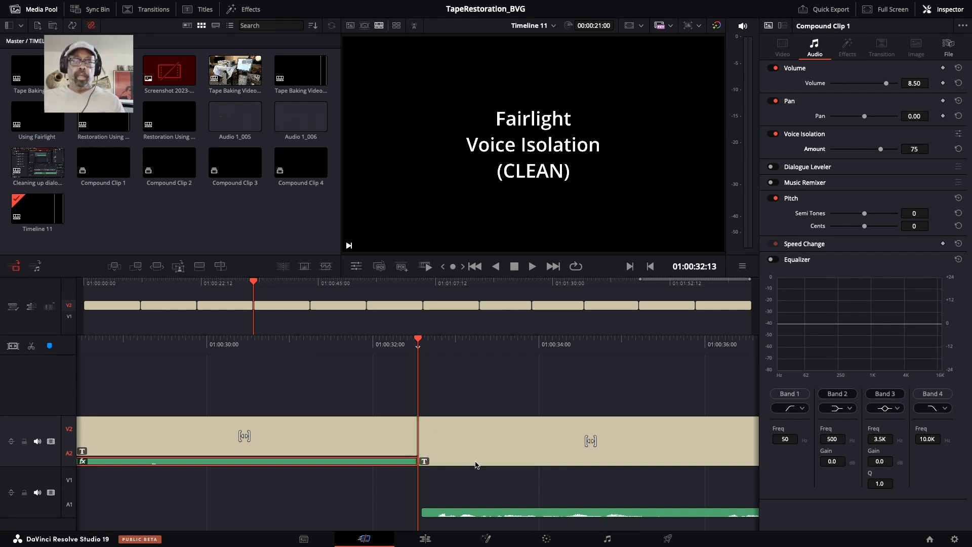
Switch to the Fairlight page, enlarge the Audio 1 track's height and select the Audio 2 track
left_click(606, 537)
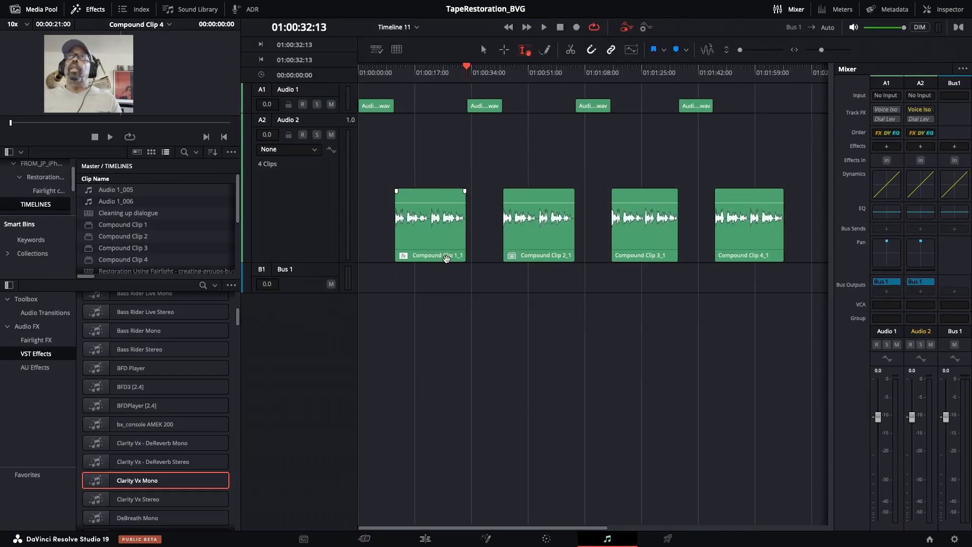
left_click(426, 158)
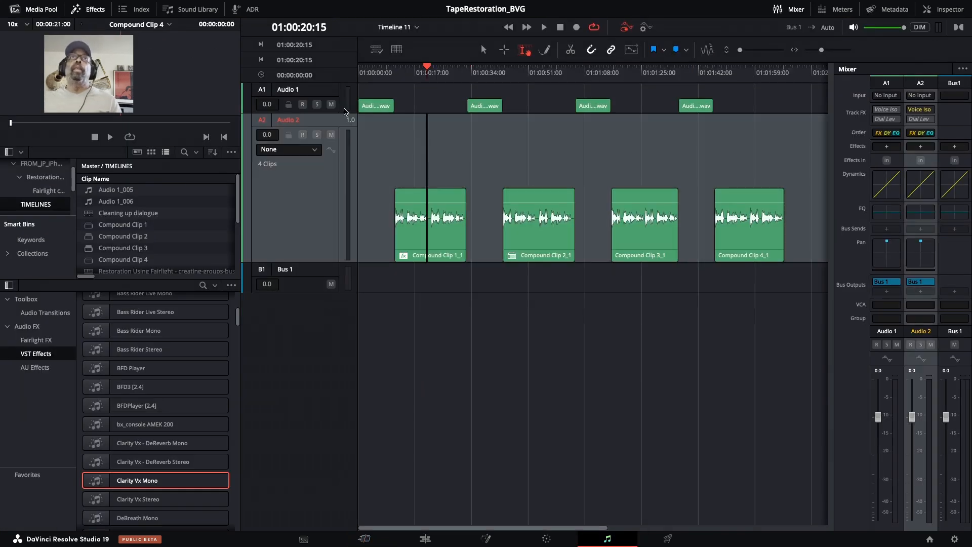
left_click_drag(333, 114, 304, 197)
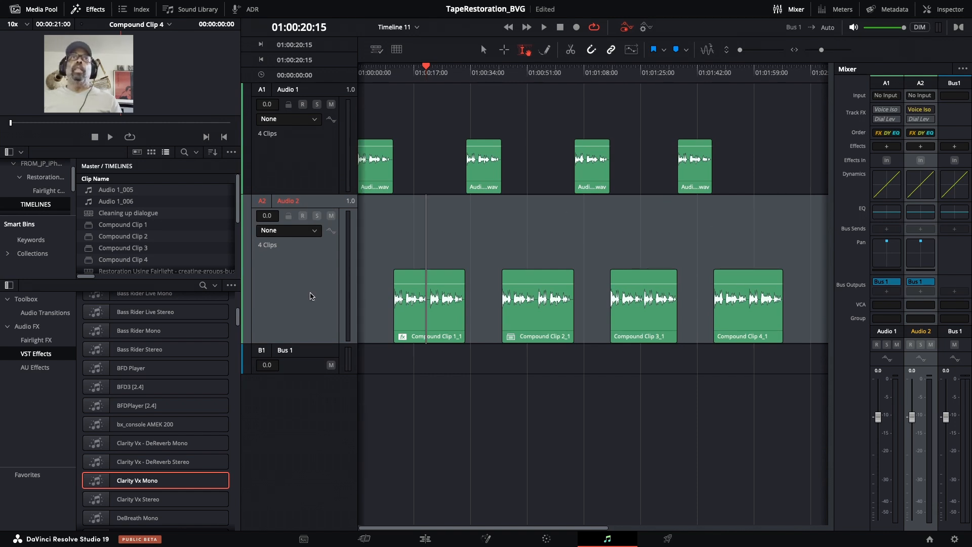
left_click(312, 295)
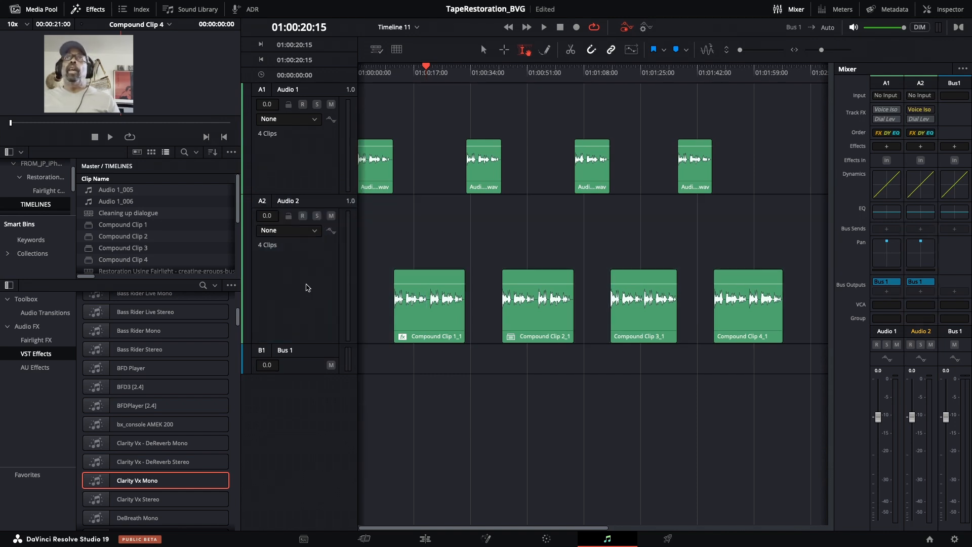
left_click(308, 287)
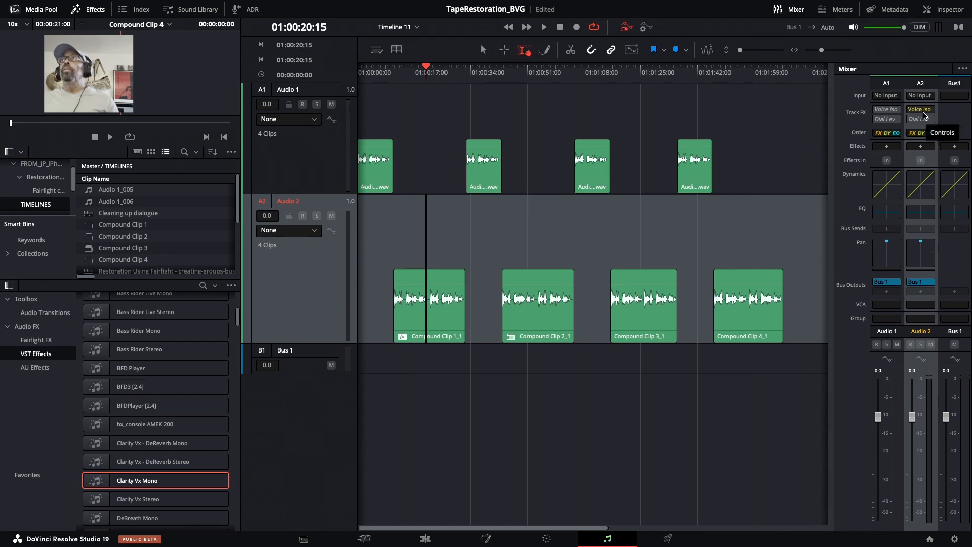
Open the Audio 2 track's Voice Isolation controls and set its amount to 78 while playing Compound Clip 2
left_click(927, 110)
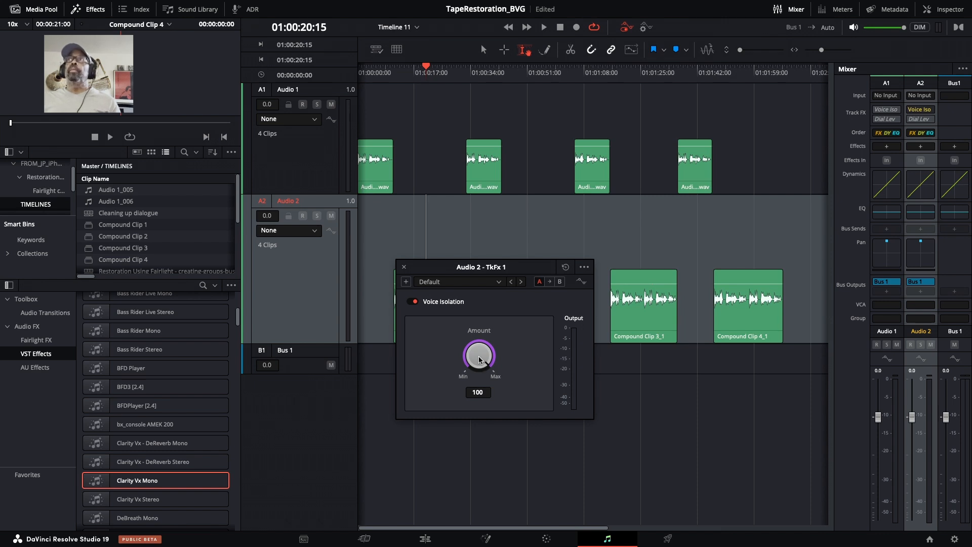
left_click_drag(480, 264, 493, 363)
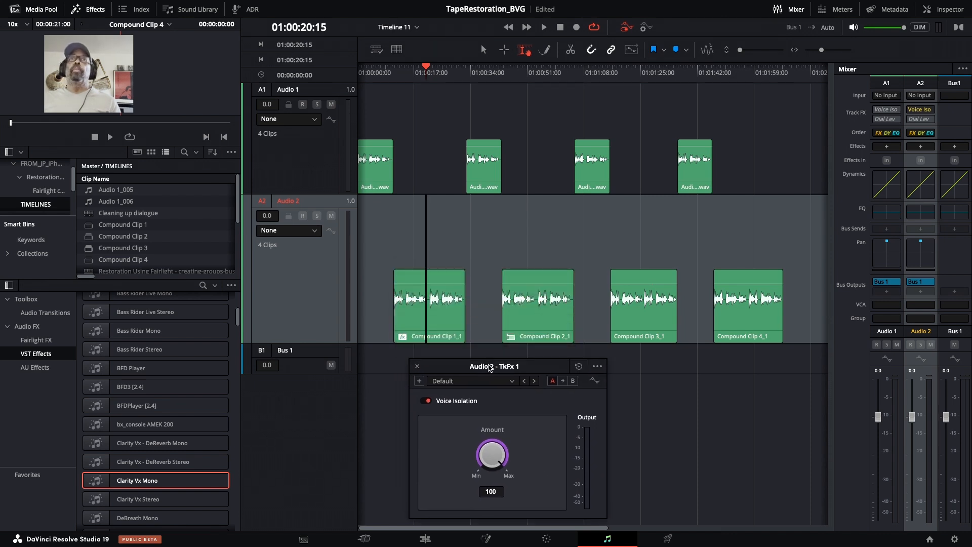
left_click_drag(484, 75, 514, 74)
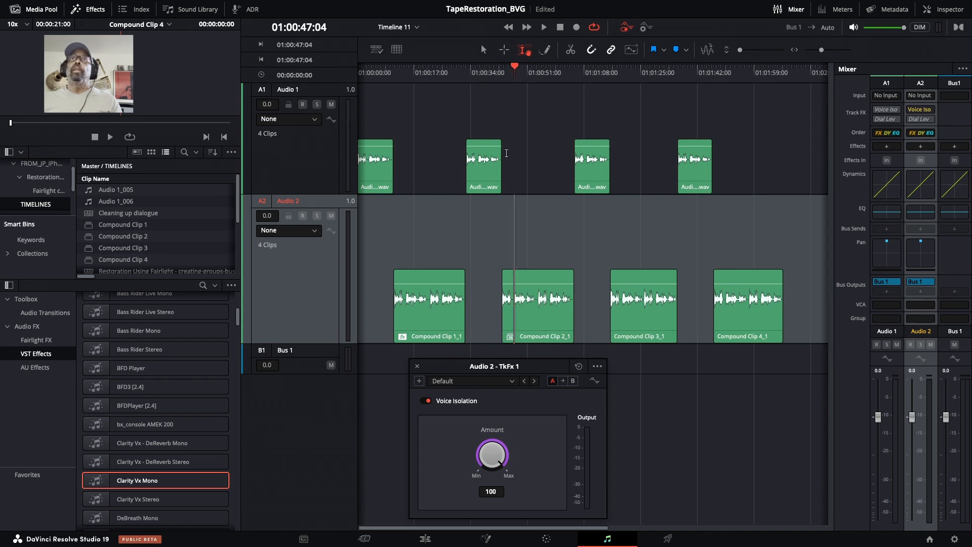
key("space")
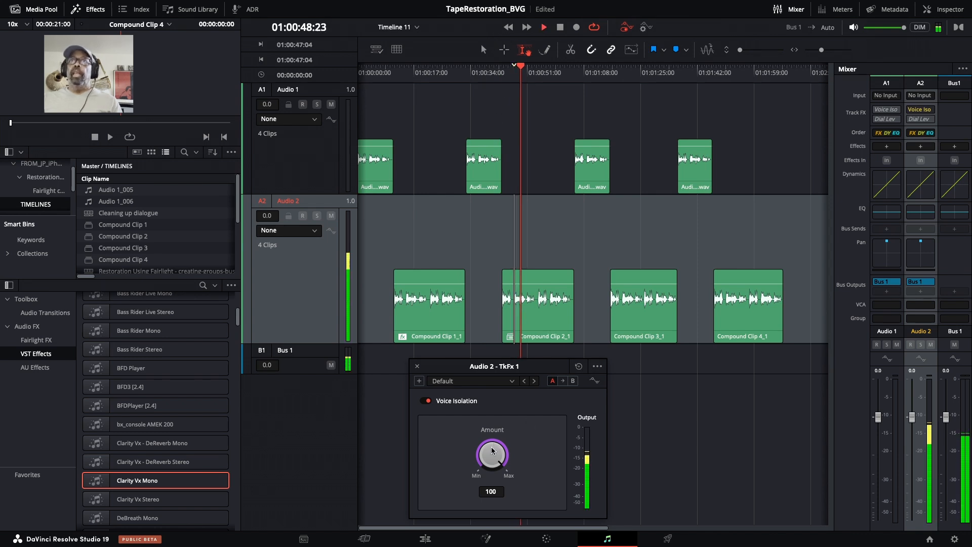
left_click_drag(494, 452, 449, 494)
key("space")
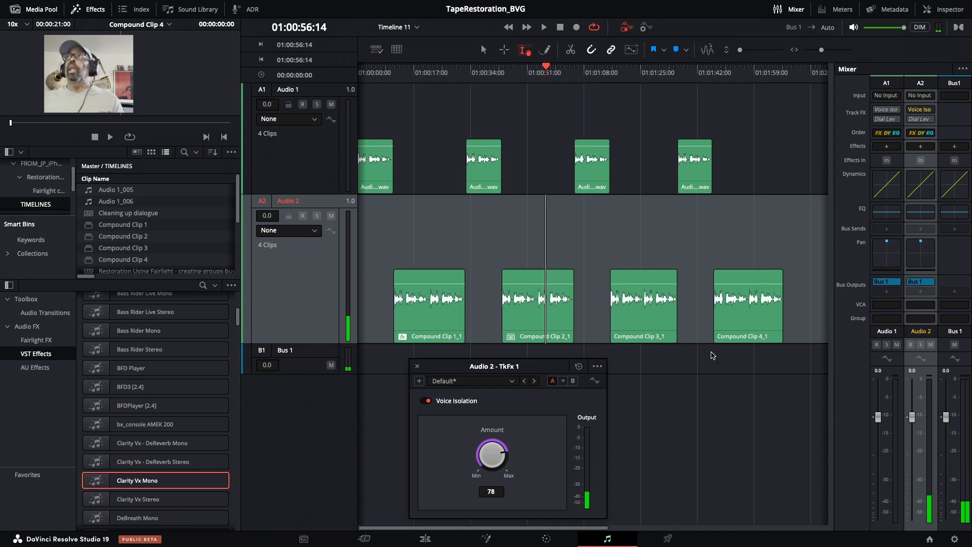
Bypass the Audio 2 track's Voice Isolation and apply the Fairlight FX Noise Reduction effect to Compound Clip 2
left_click(915, 111)
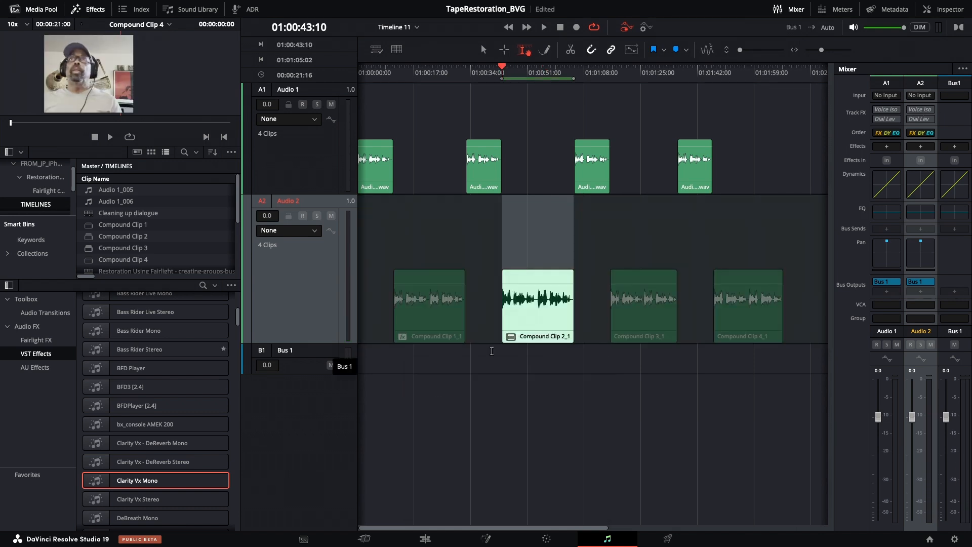
scroll(622, 103, "right", 1)
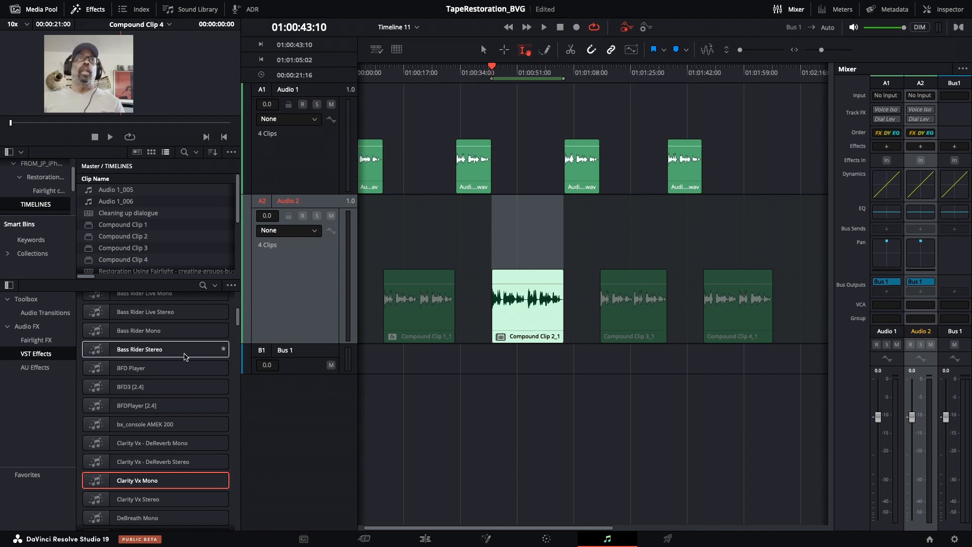
scroll(152, 354, "up", 3)
scroll(151, 354, "up", 6)
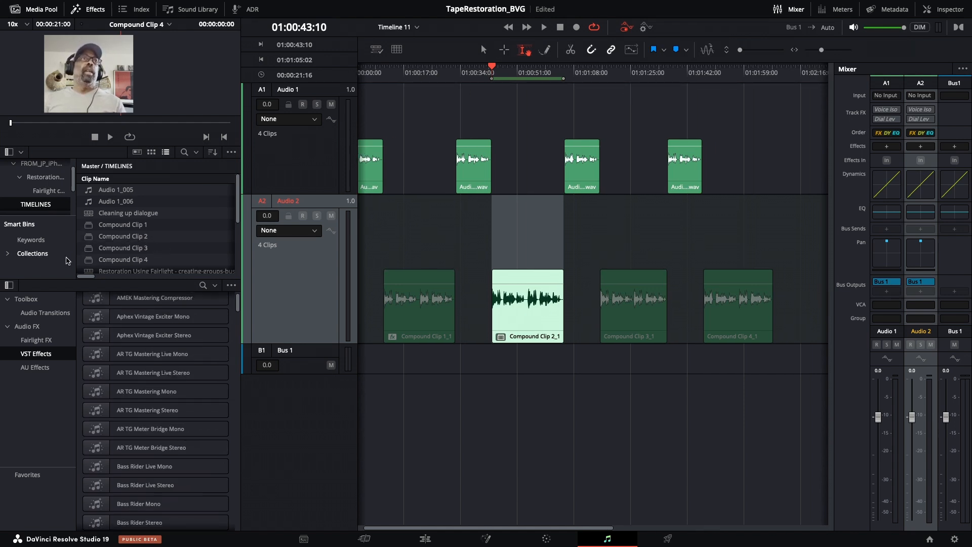
left_click(44, 340)
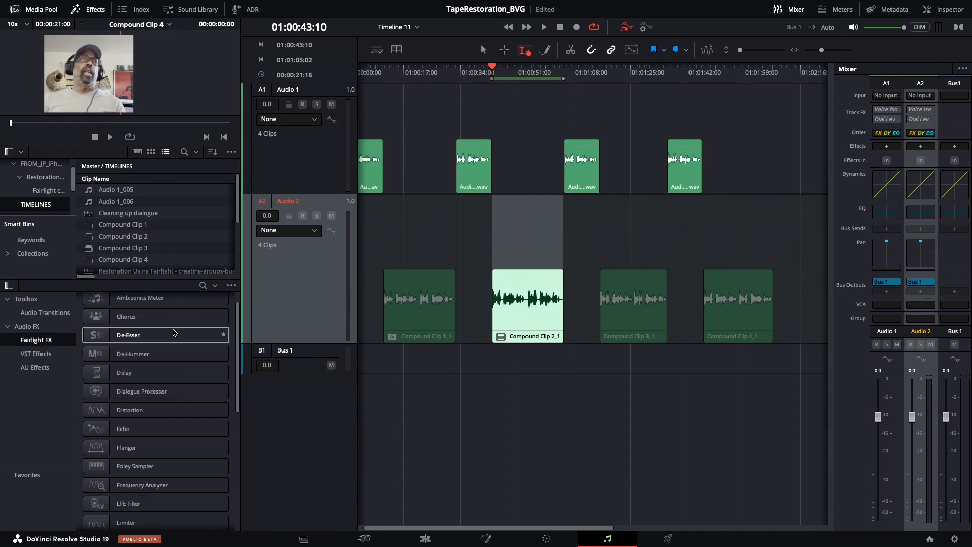
scroll(166, 362, "down", 5)
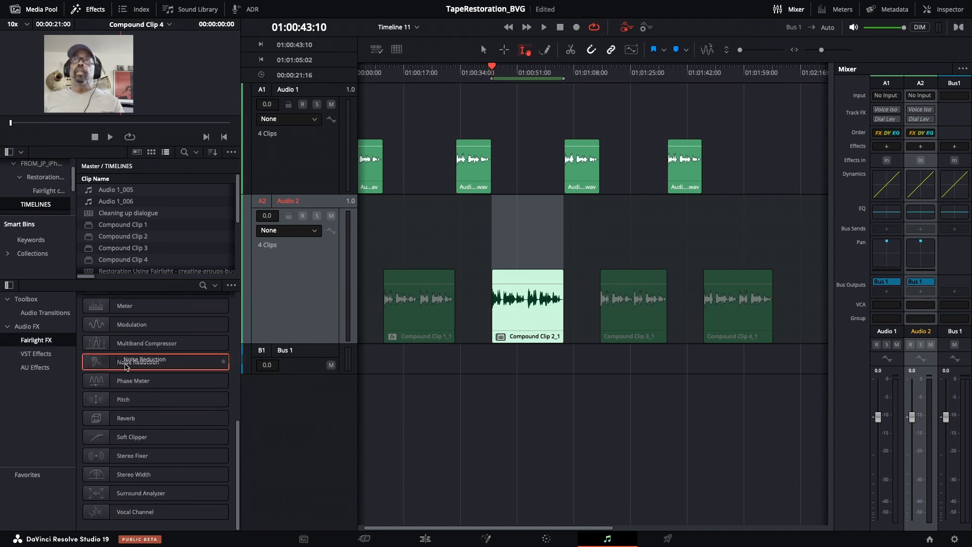
left_click_drag(141, 367, 517, 333)
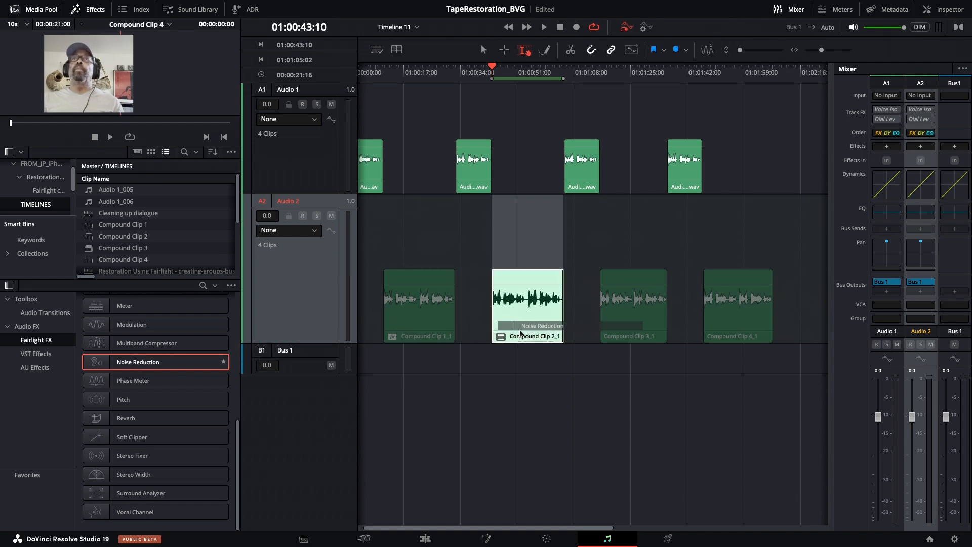
left_click_drag(515, 155, 267, 111)
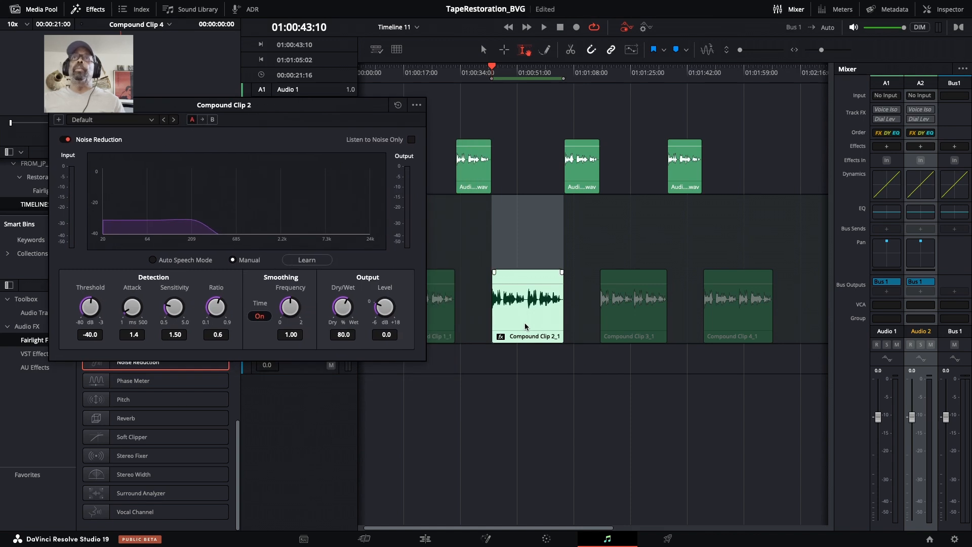
Zoom into Compound Clip 2 and play a short range in a gap between words
scroll(526, 128, "right", 1)
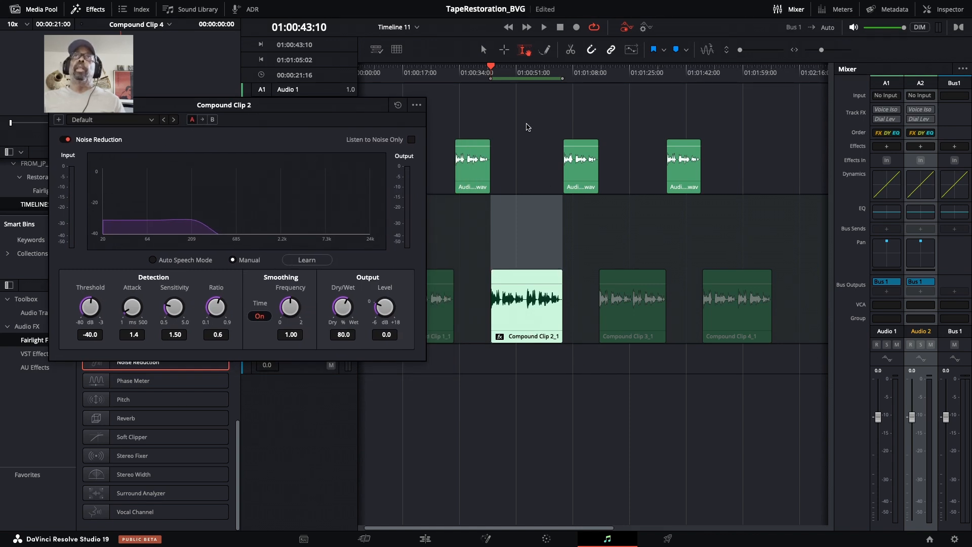
left_click(521, 76)
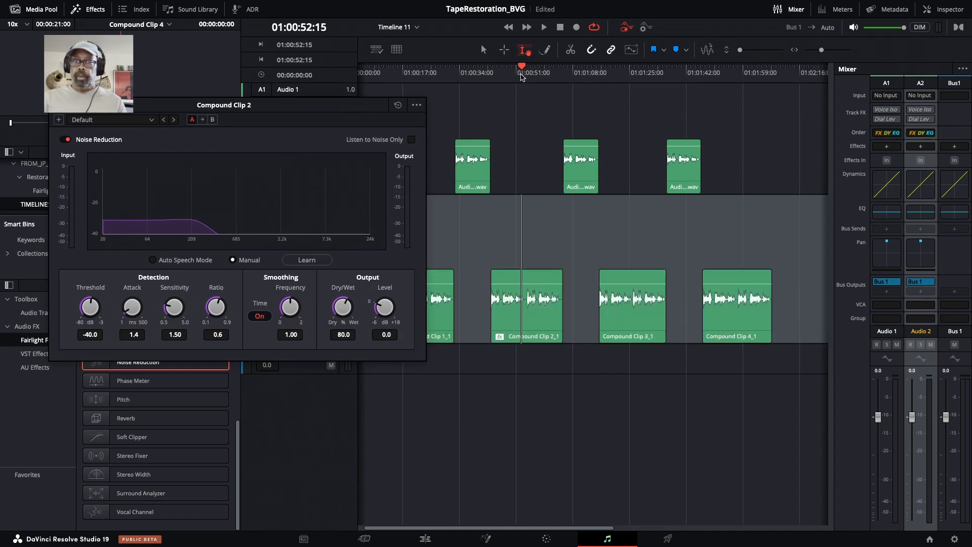
key("super+equal")
scroll(506, 87, "left", 3)
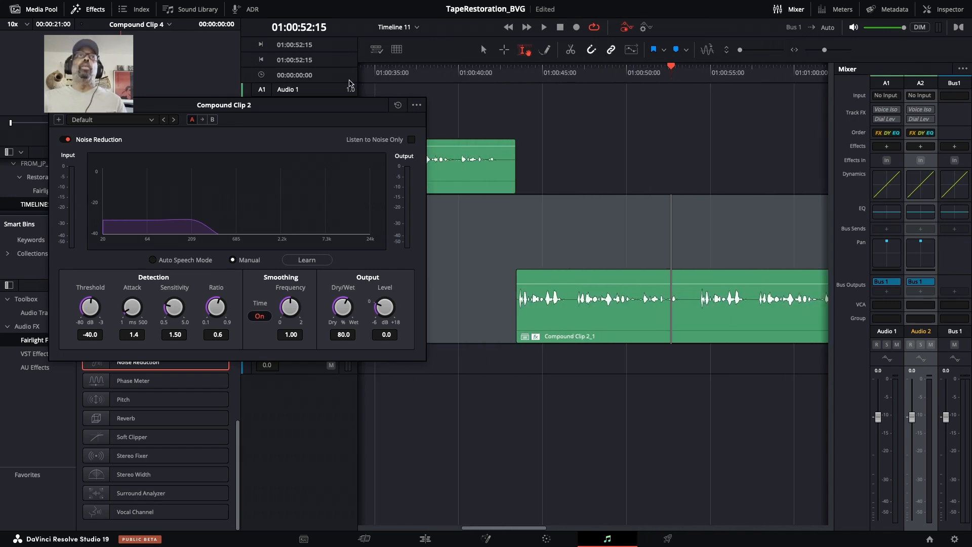
left_click_drag(306, 107, 371, 151)
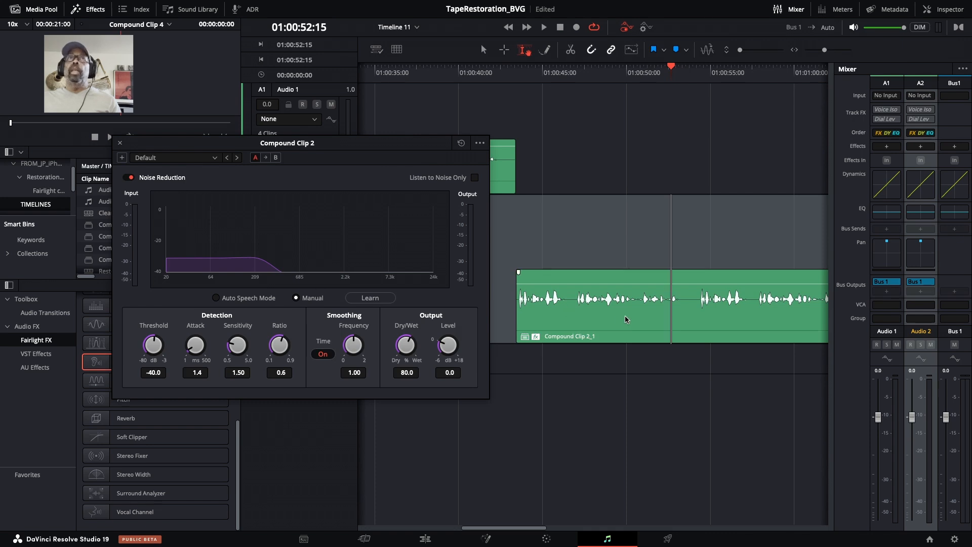
left_click_drag(682, 294, 697, 291)
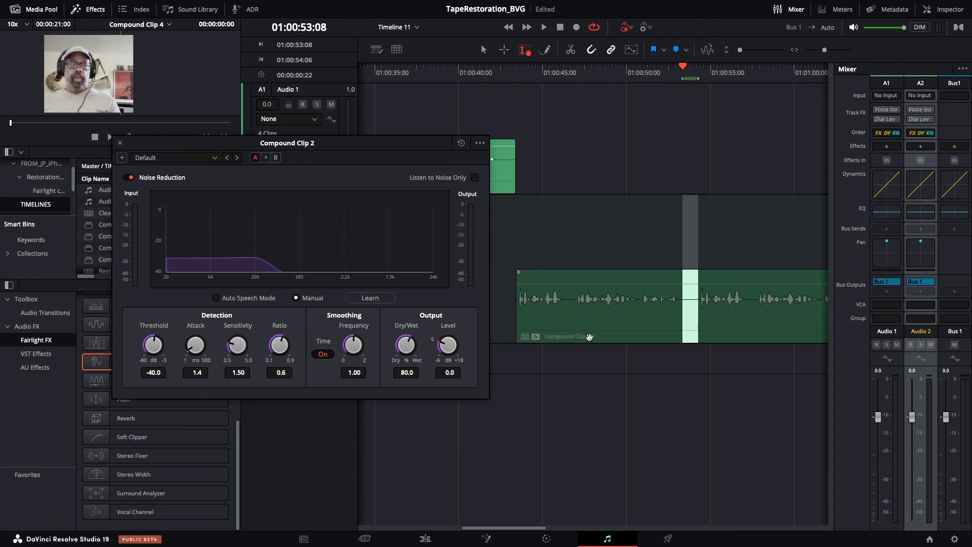
key("space")
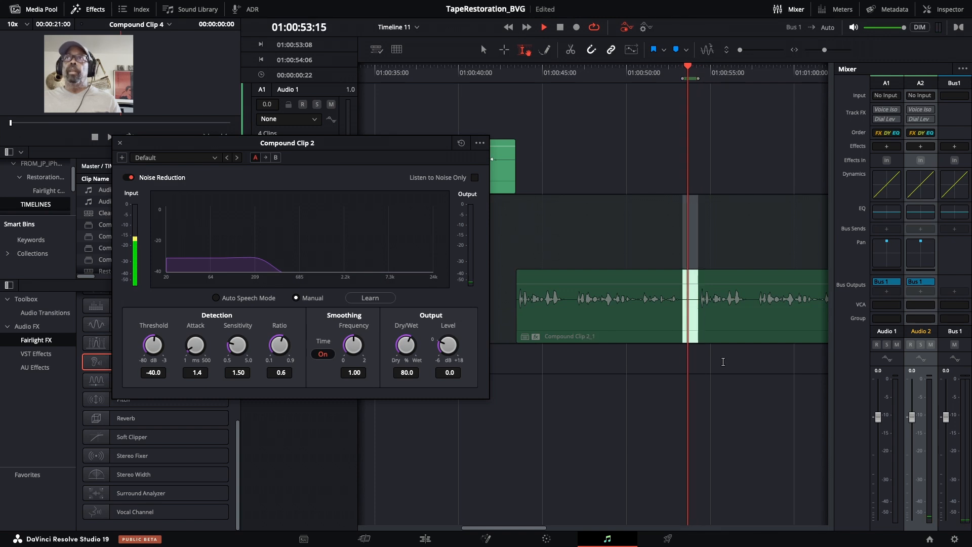
key("space")
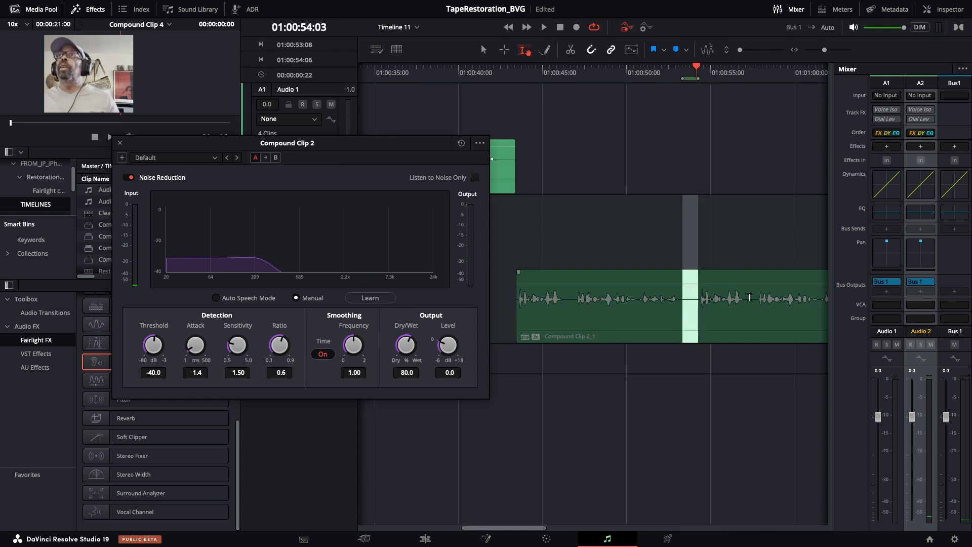
Play a short range in the gap between words and capture a noise profile with Noise Reduction's Learn function
left_click_drag(749, 297, 755, 296)
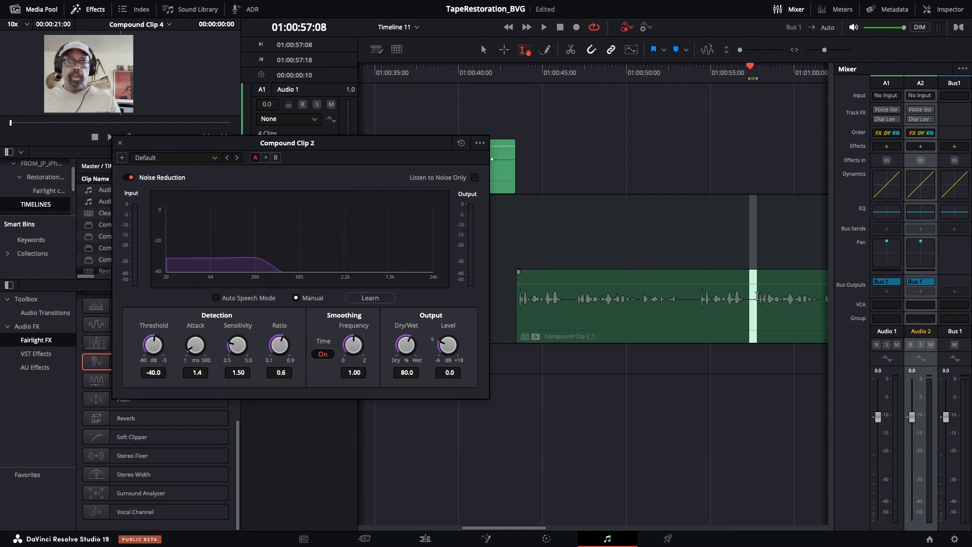
key("space")
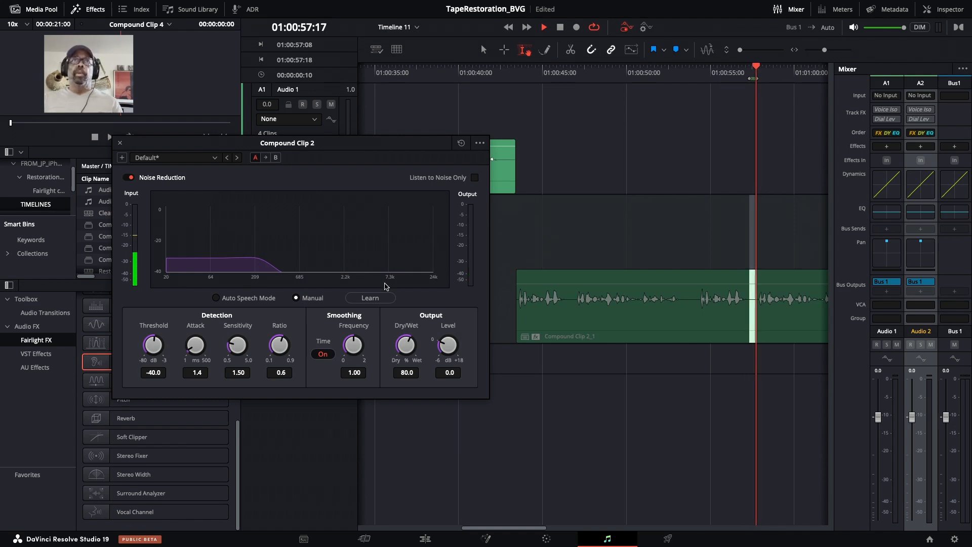
left_click(364, 300)
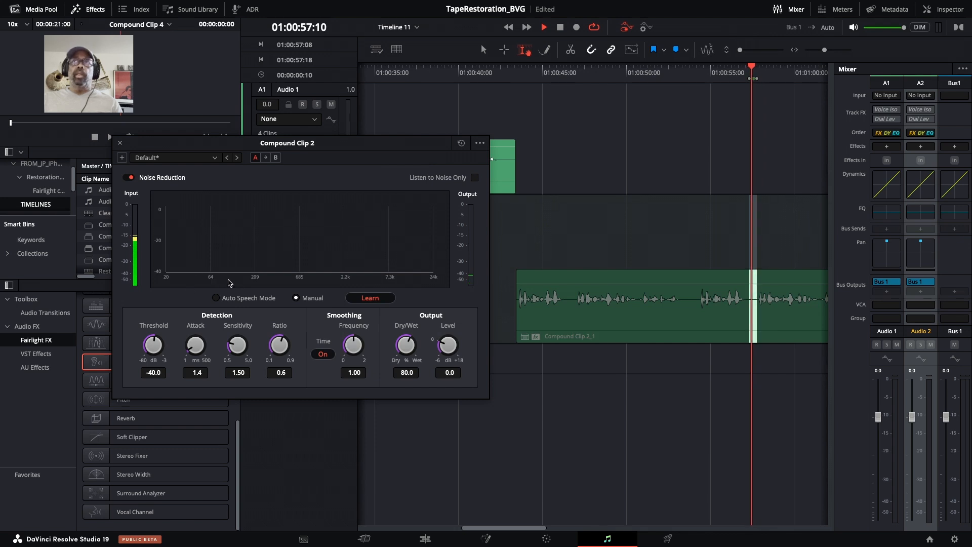
scroll(767, 303, "right", 1)
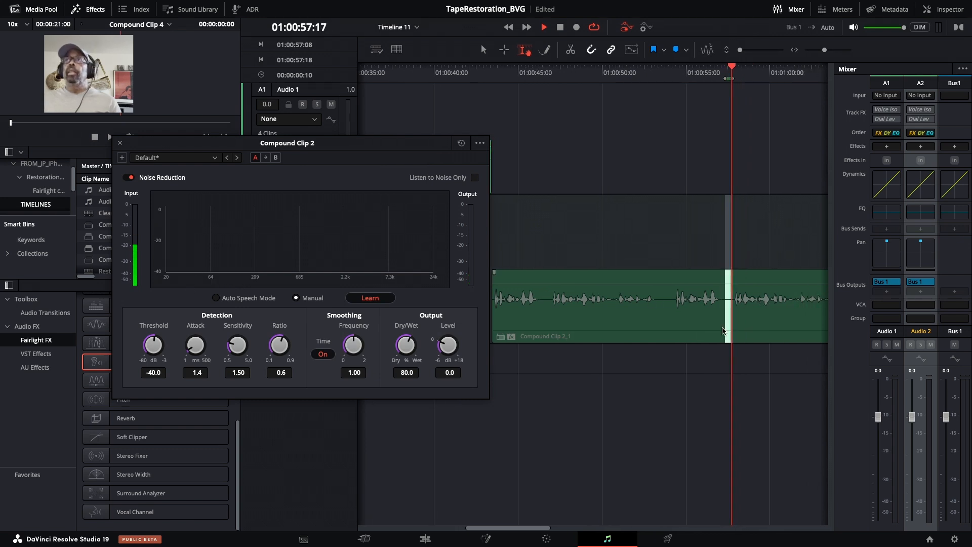
scroll(722, 330, "left", 1)
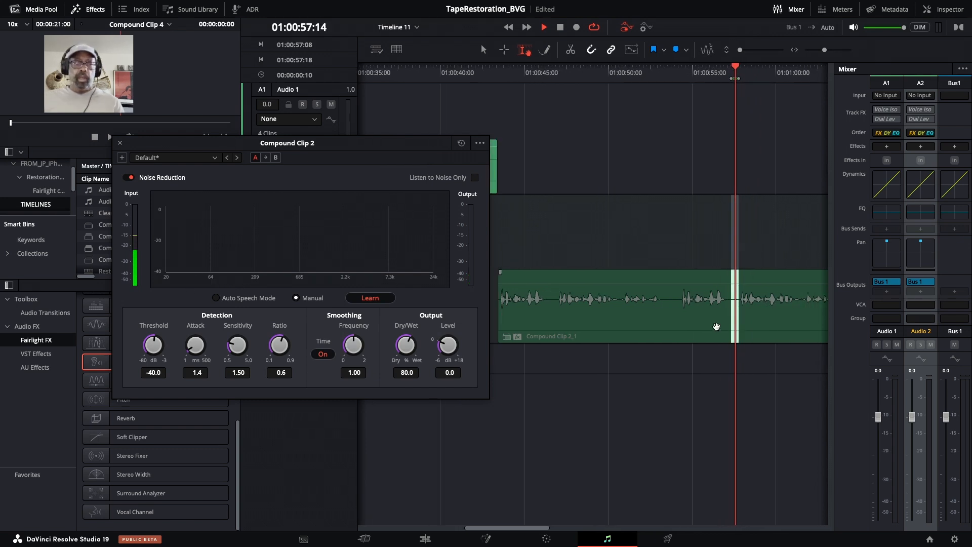
key("space")
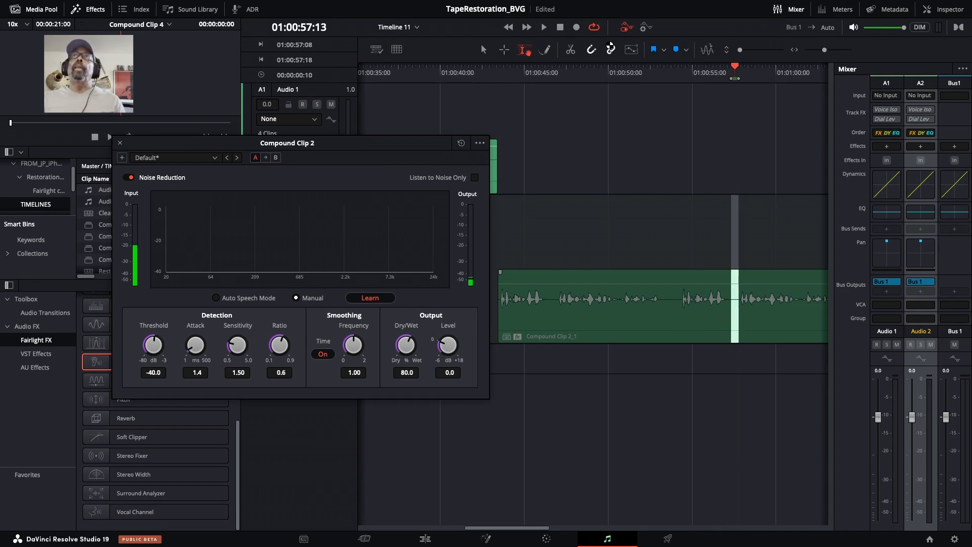
Play Compound Clip 2, set the Noise Reduction output level to 1.7 and close the effect window
scroll(551, 228, "left", 10)
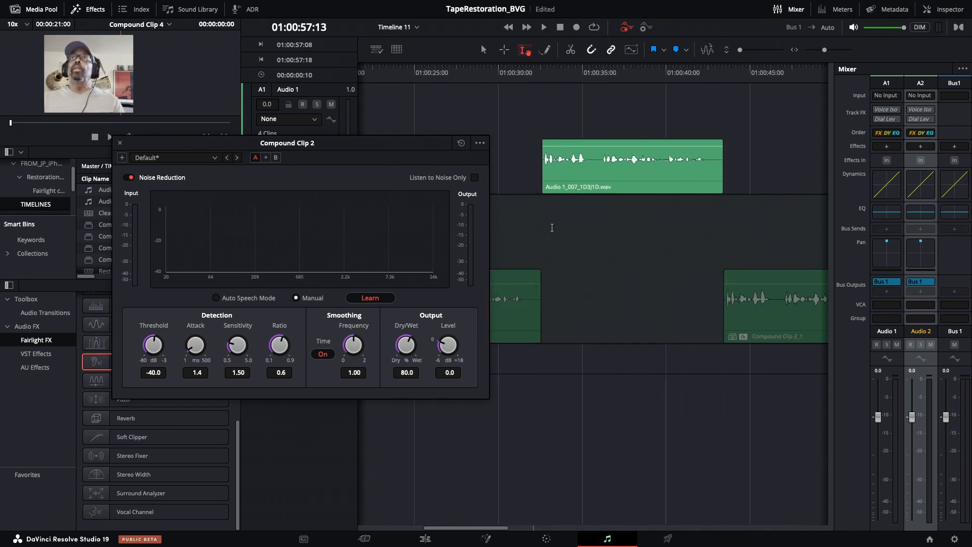
left_click(540, 90)
key("space")
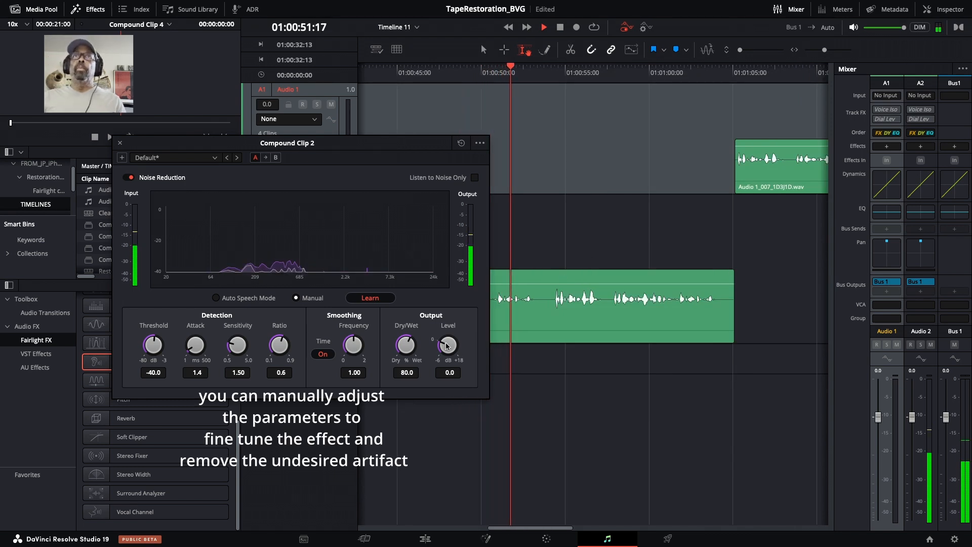
left_click_drag(447, 346, 452, 325)
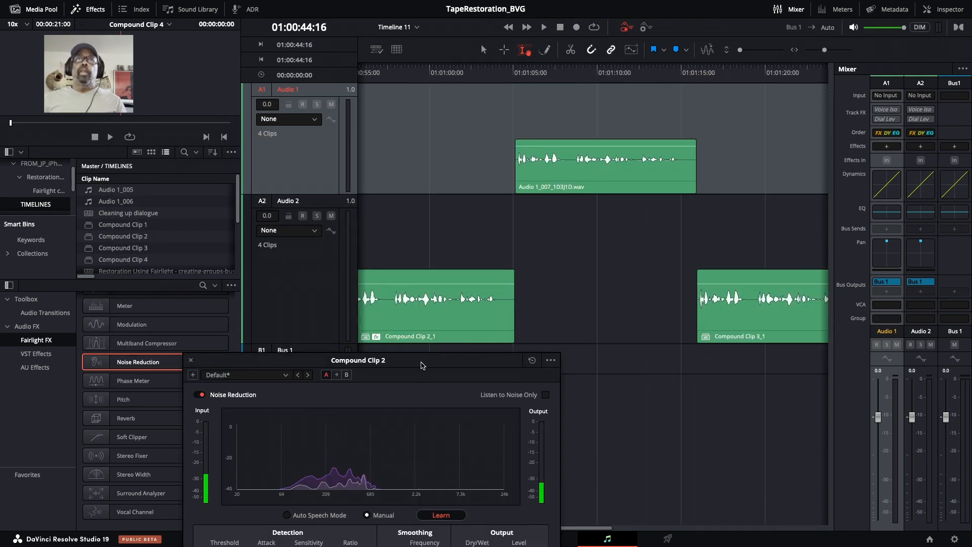
left_click_drag(423, 366, 388, 92)
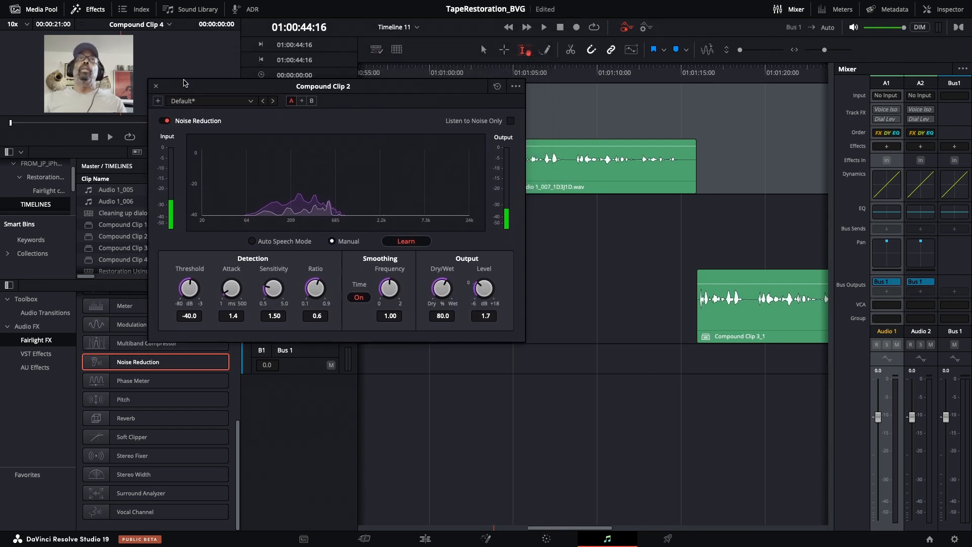
left_click(157, 87)
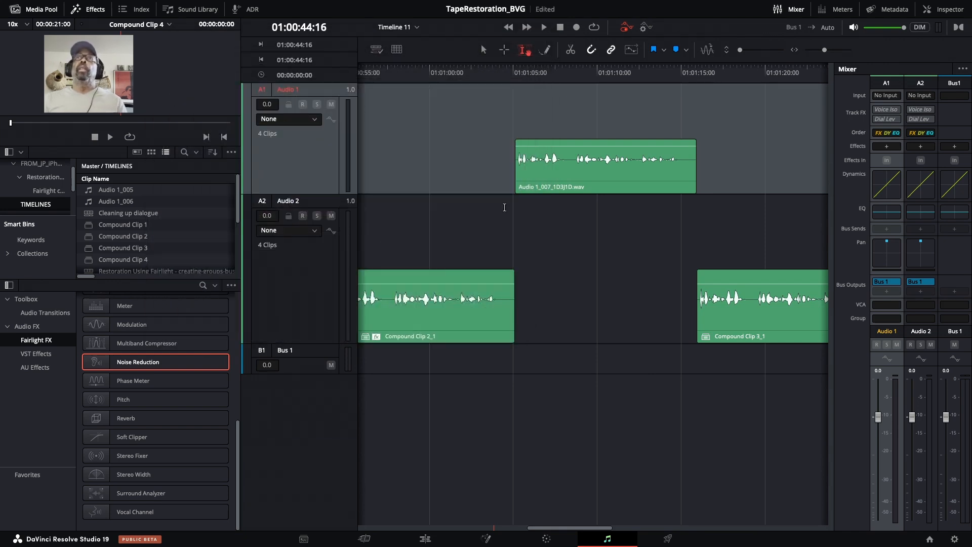
Select Compound Clip 3 and apply the Clarity Vx Stereo VST effect to it
scroll(426, 204, "left", 8)
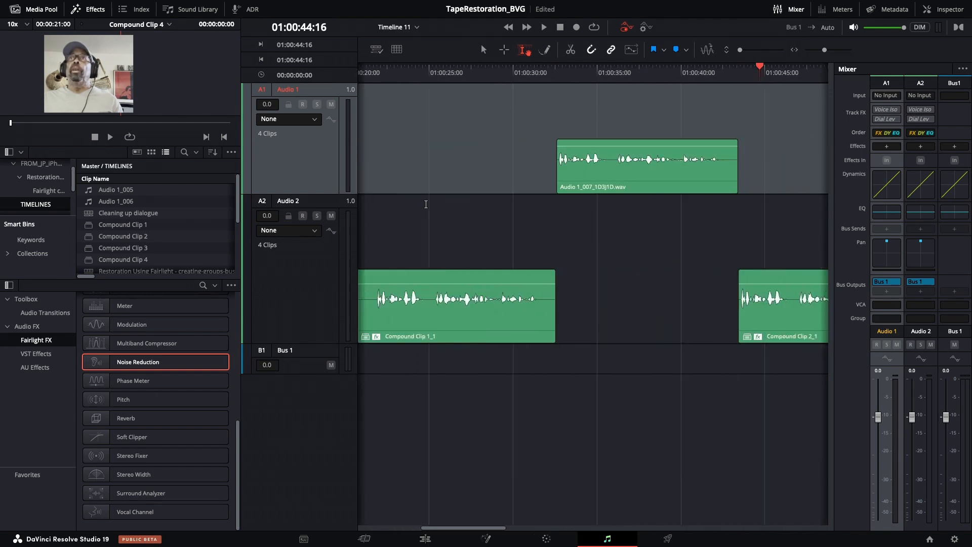
scroll(425, 204, "right", 10)
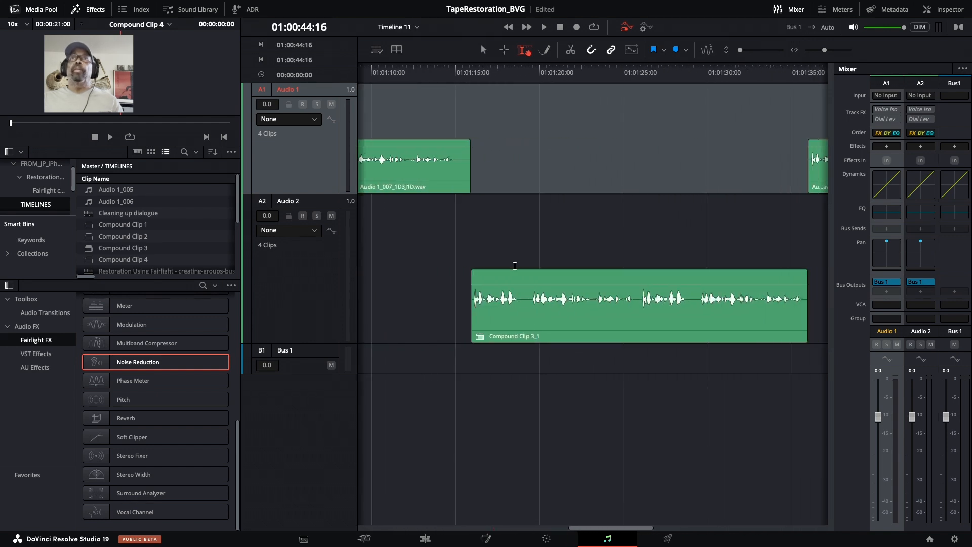
left_click(566, 306)
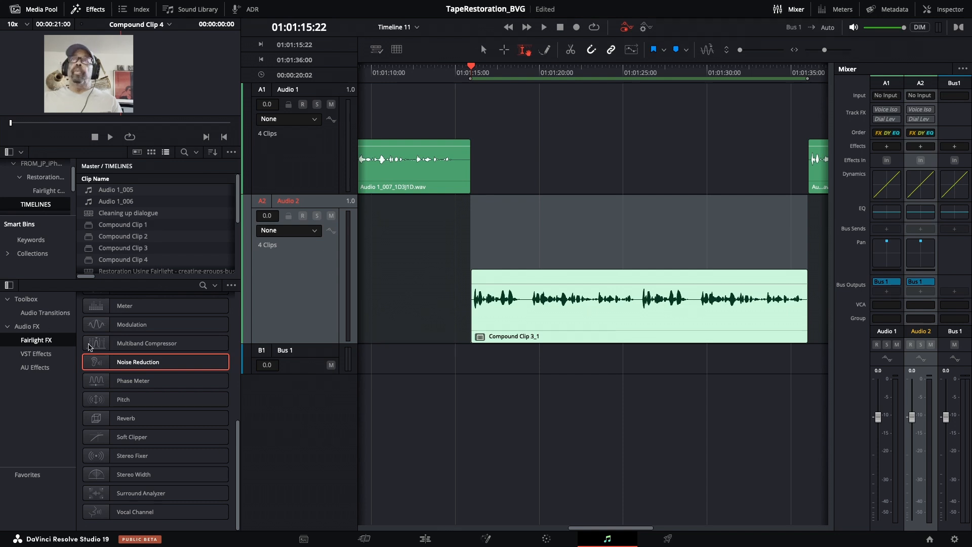
left_click(37, 354)
scroll(139, 357, "down", 2)
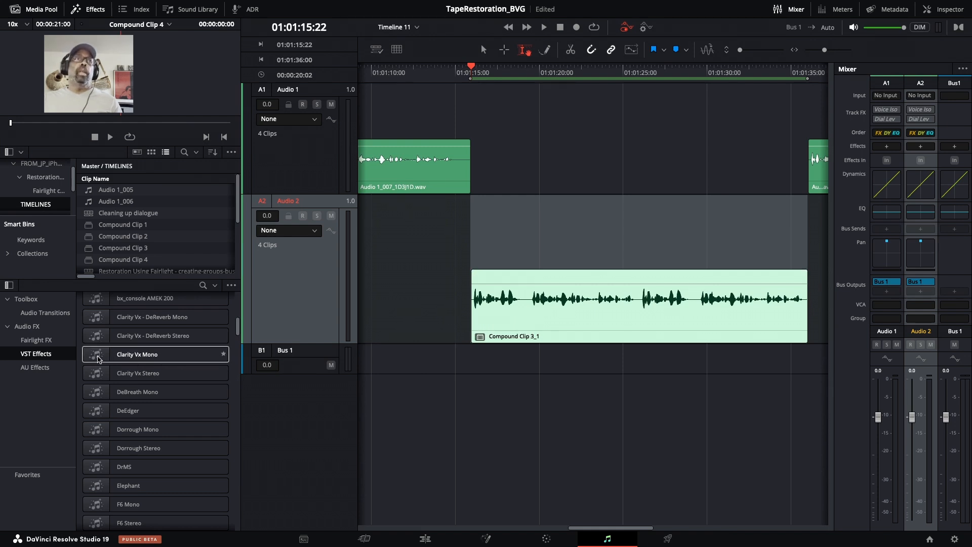
left_click_drag(99, 359, 119, 376)
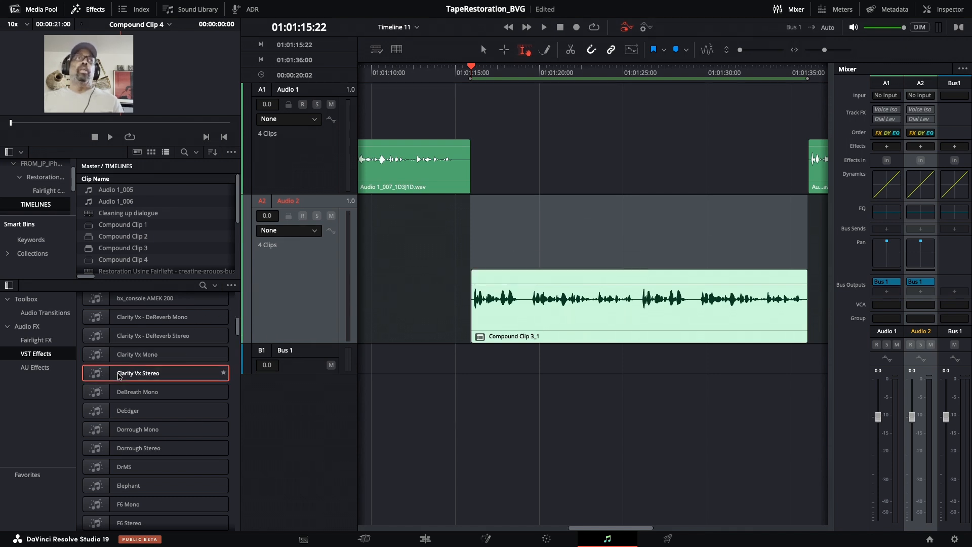
scroll(627, 233, "left", 1)
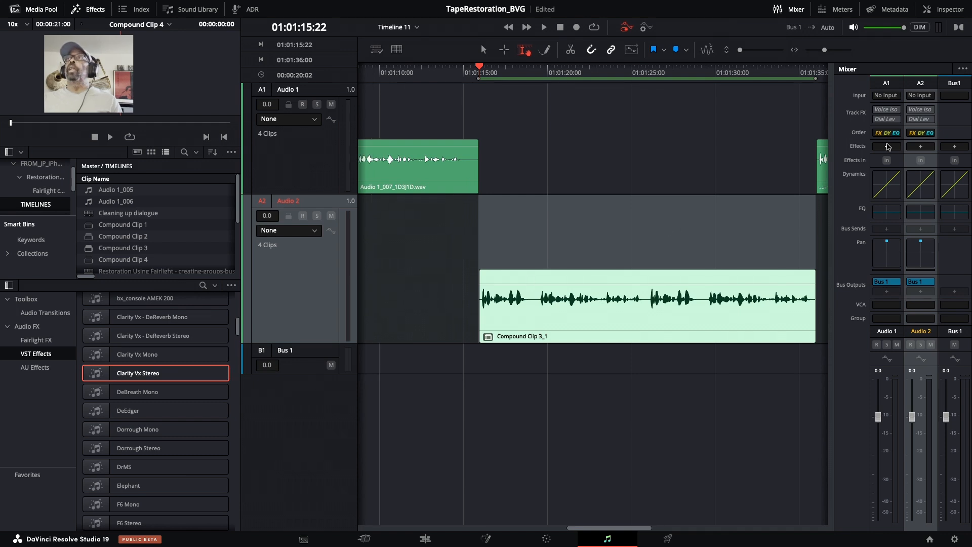
left_click(887, 147)
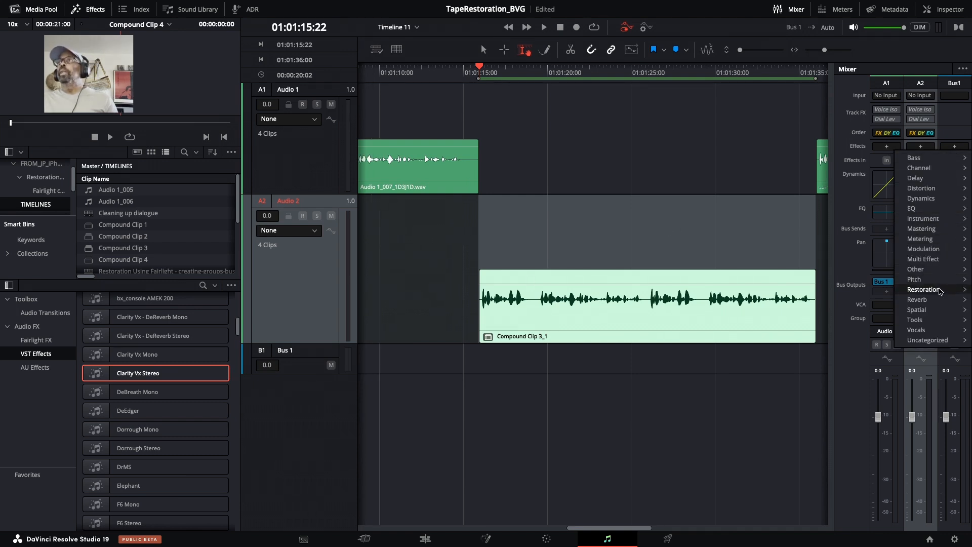
mouse_move(942, 291)
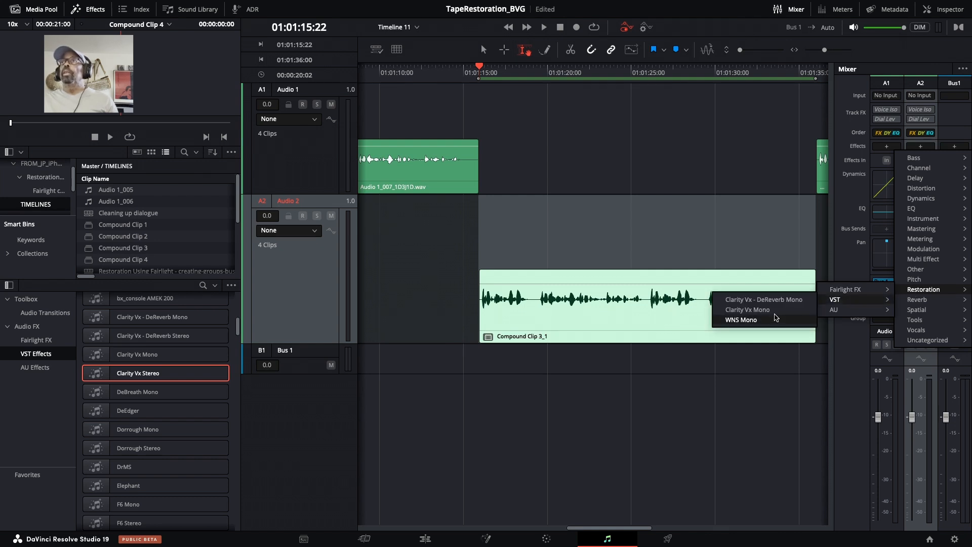
left_click(109, 372)
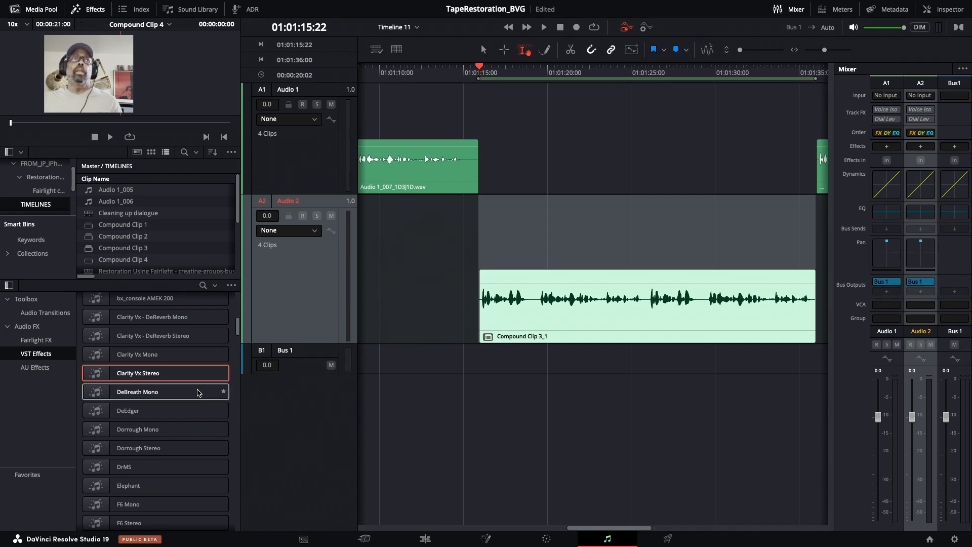
left_click_drag(106, 376, 572, 322)
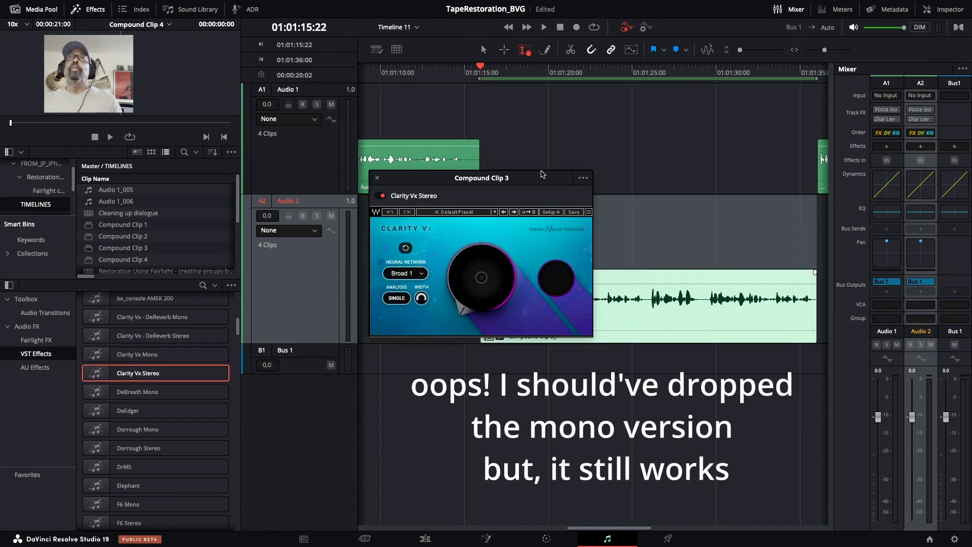
Play Compound Clip 3, set Clarity Vx's ambience reduction to about 67.3 and close the plugin window
left_click_drag(530, 184, 410, 246)
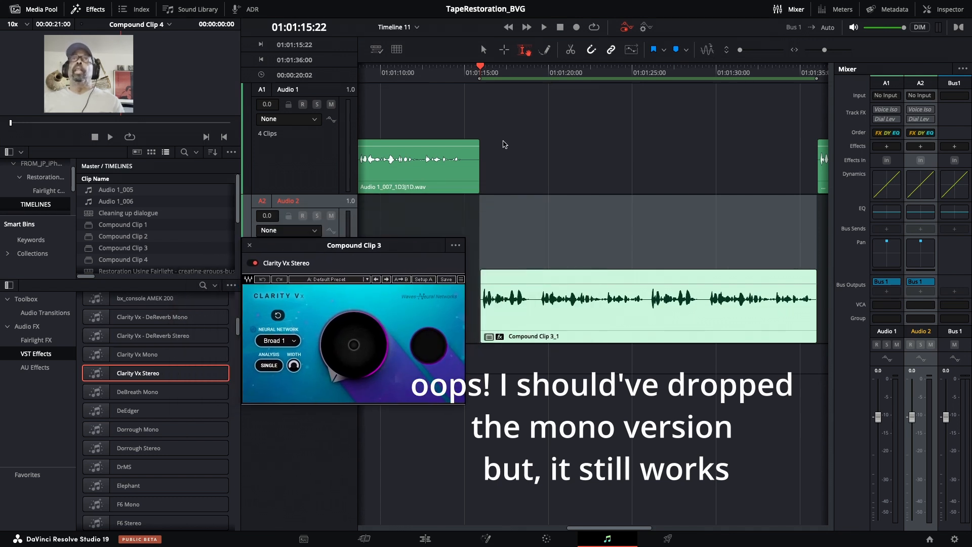
left_click(423, 77)
key("space")
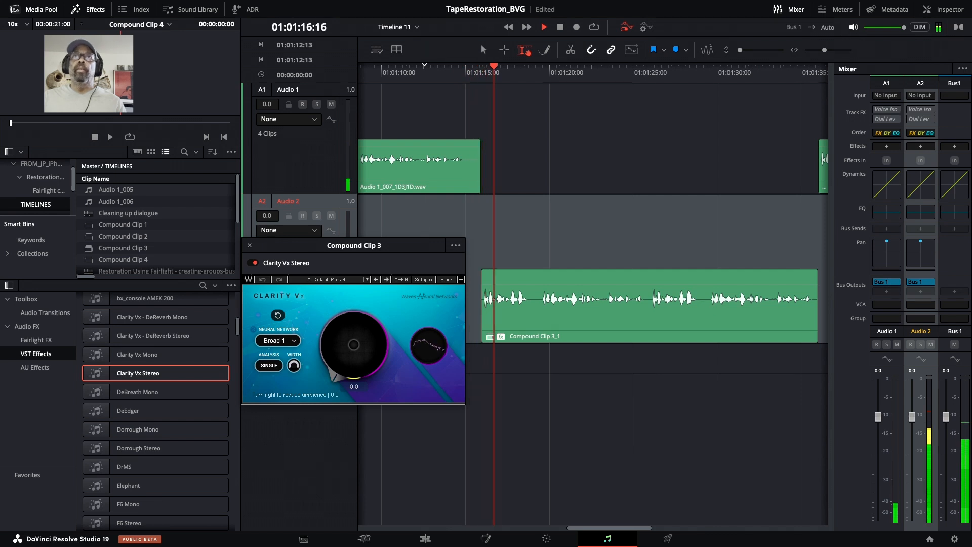
left_click_drag(363, 369, 363, 323)
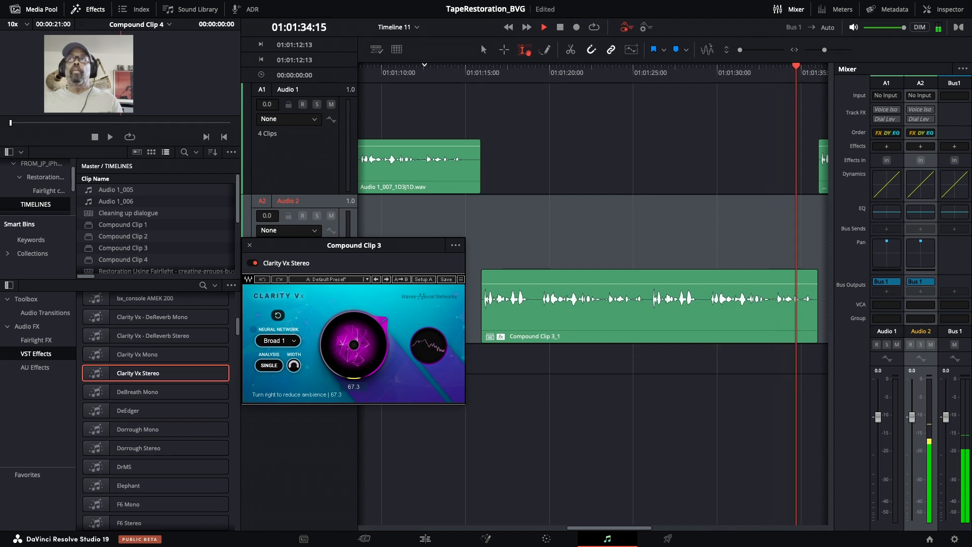
key("space")
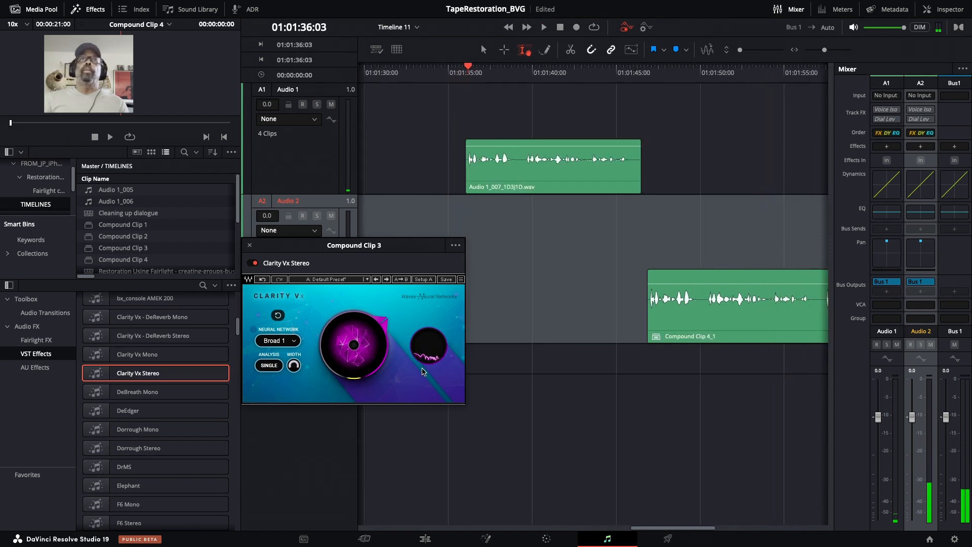
left_click(249, 246)
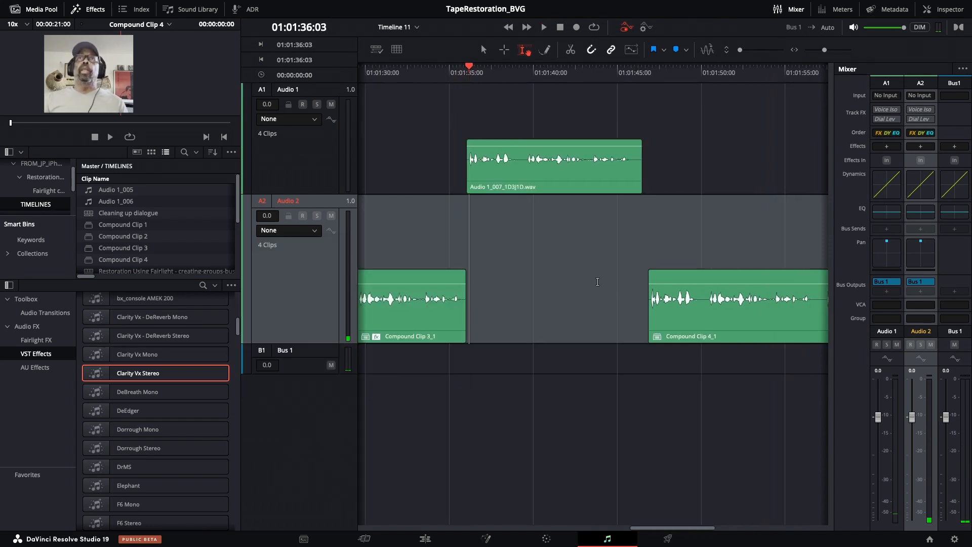
Select Compound Clip 4 on the timeline so its range is marked for rendering
scroll(567, 255, "right", 5)
scroll(566, 256, "left", 10)
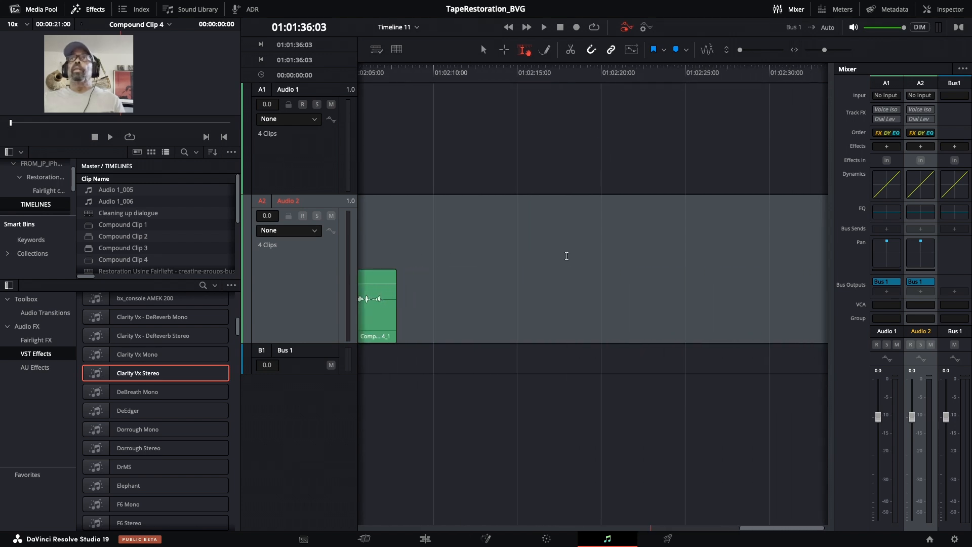
scroll(566, 255, "left", 5)
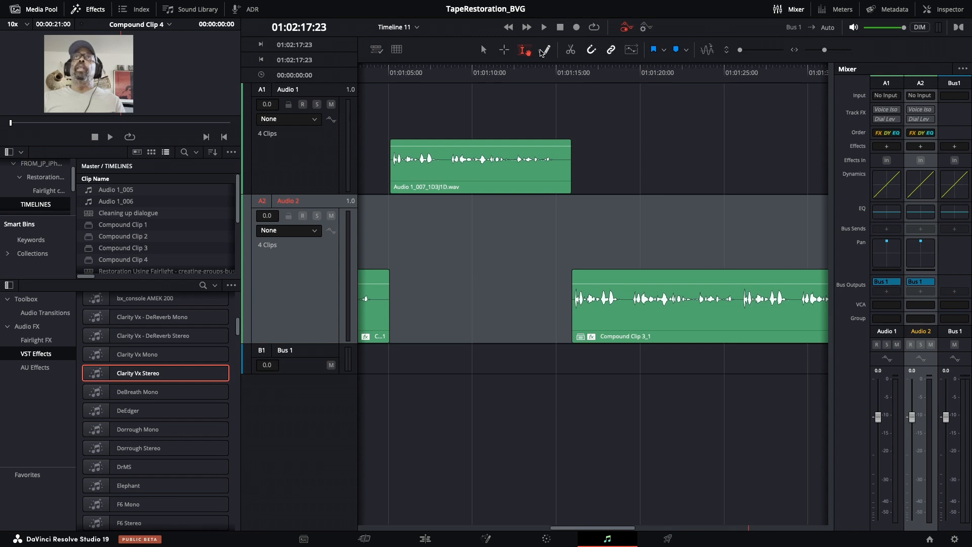
left_click(541, 73)
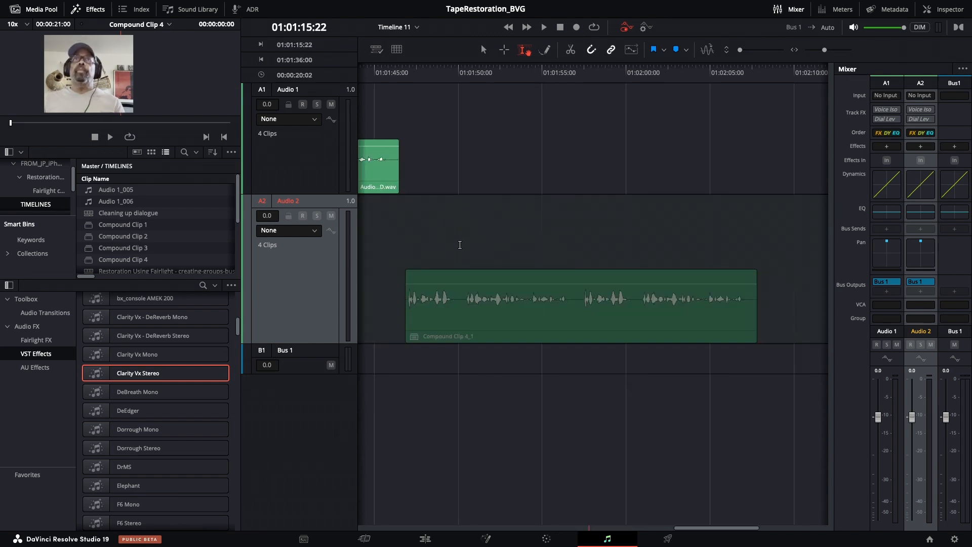
scroll(464, 246, "left", 1)
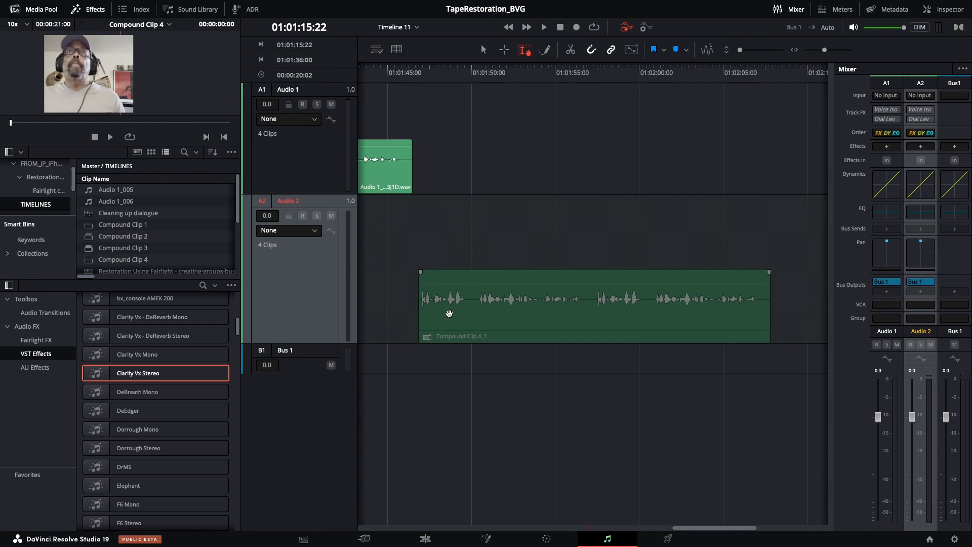
left_click(450, 315)
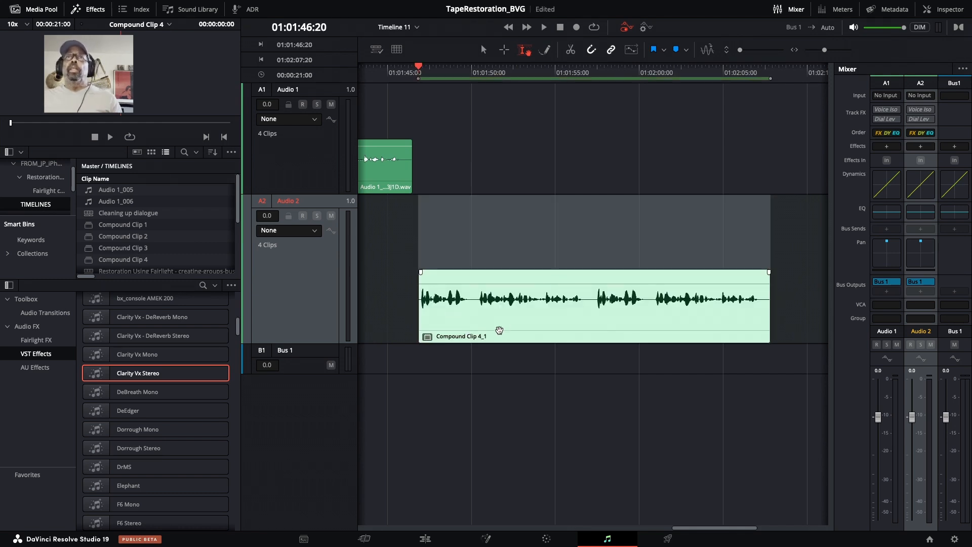
scroll(507, 330, "left", 2)
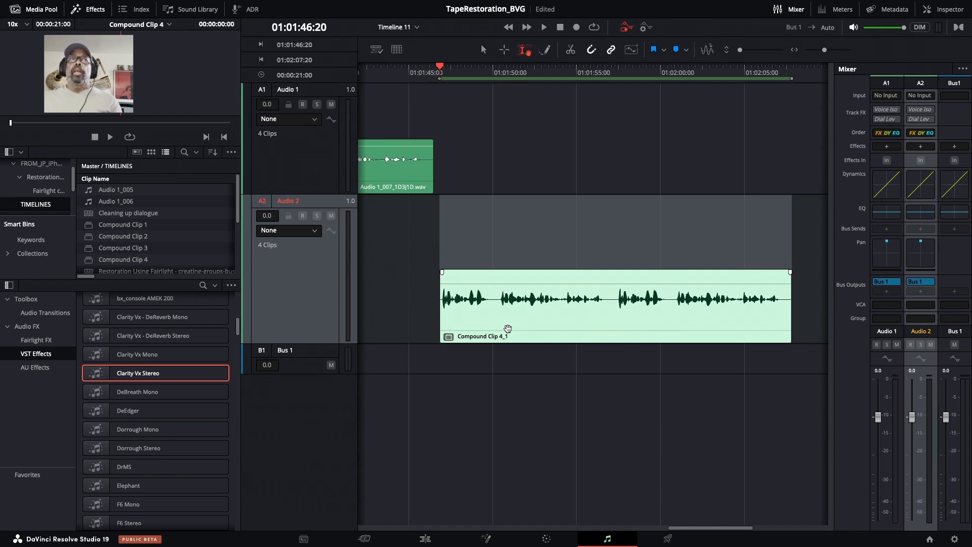
mouse_move(85, 276)
left_mouse_down()
mouse_move(116, 279)
mouse_move(82, 282)
left_mouse_up()
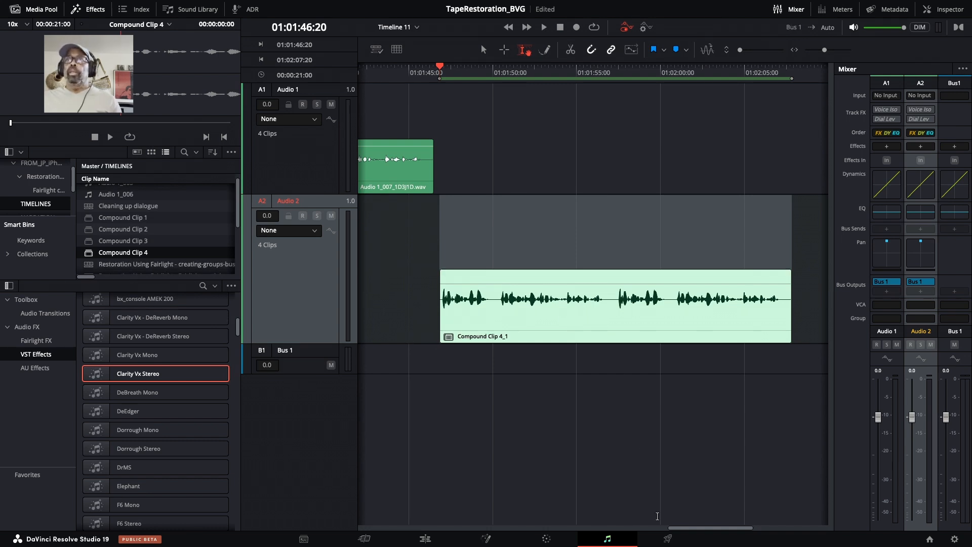
Open the Deliver page and set the audio bit depth to 32
left_click(669, 540)
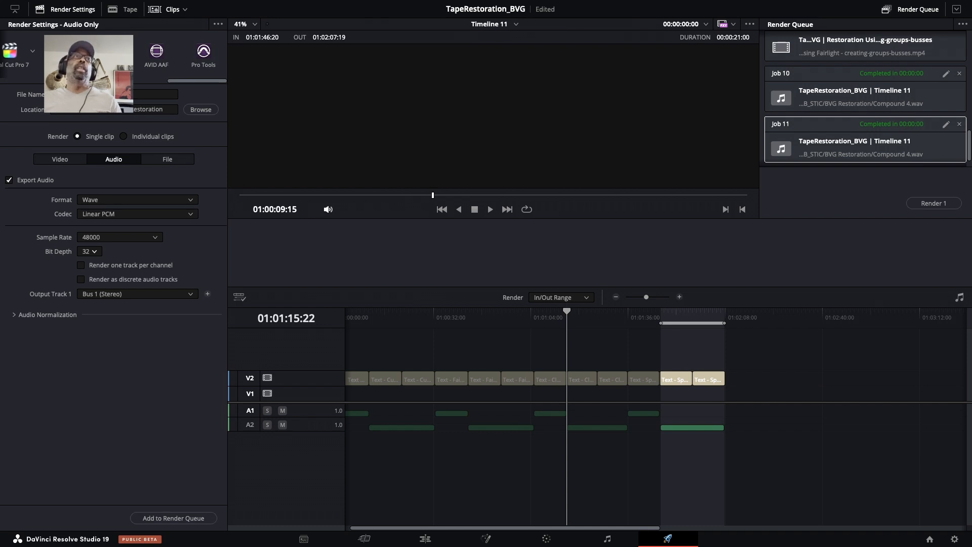
left_click(109, 55)
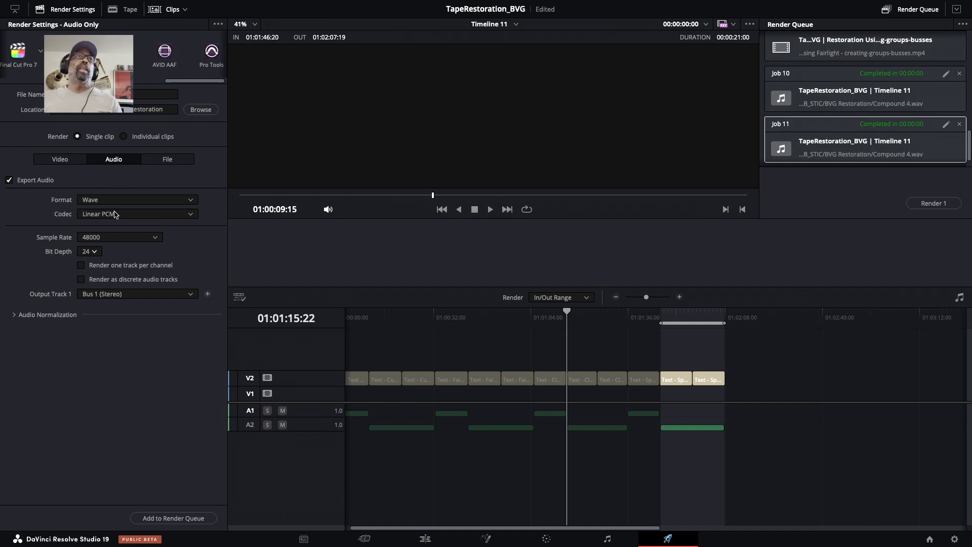
left_click(91, 251)
left_click(89, 289)
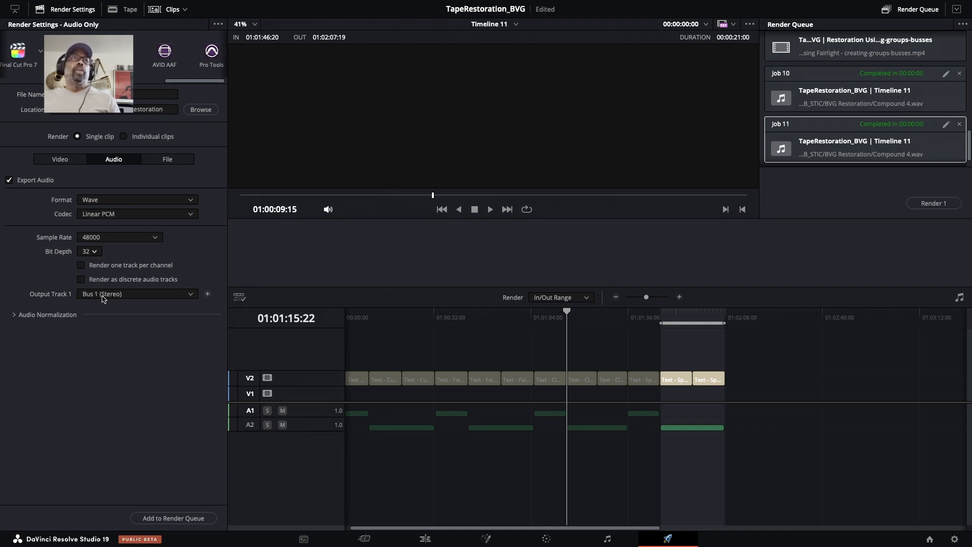
Set Output Track 1 to Bus 1 (Stereo)
left_click(190, 295)
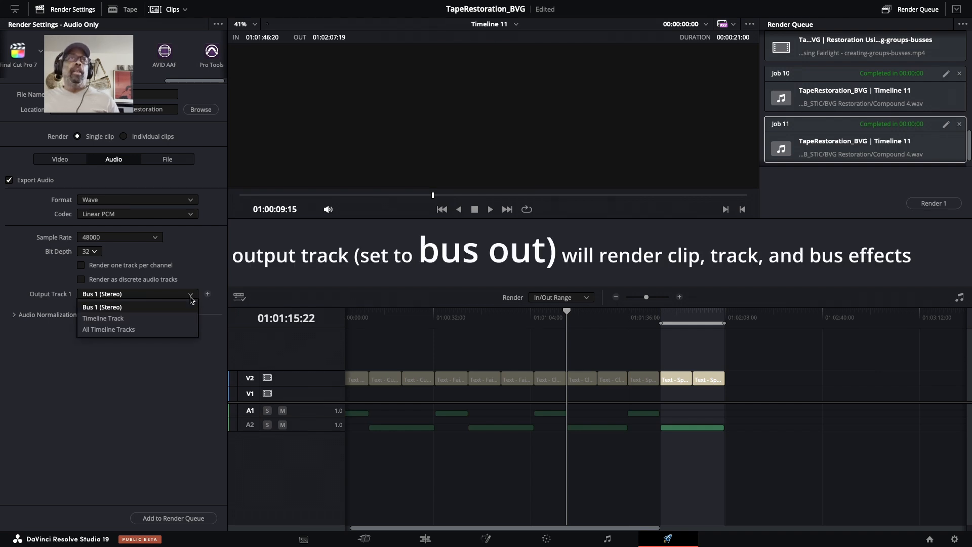
left_click(190, 299)
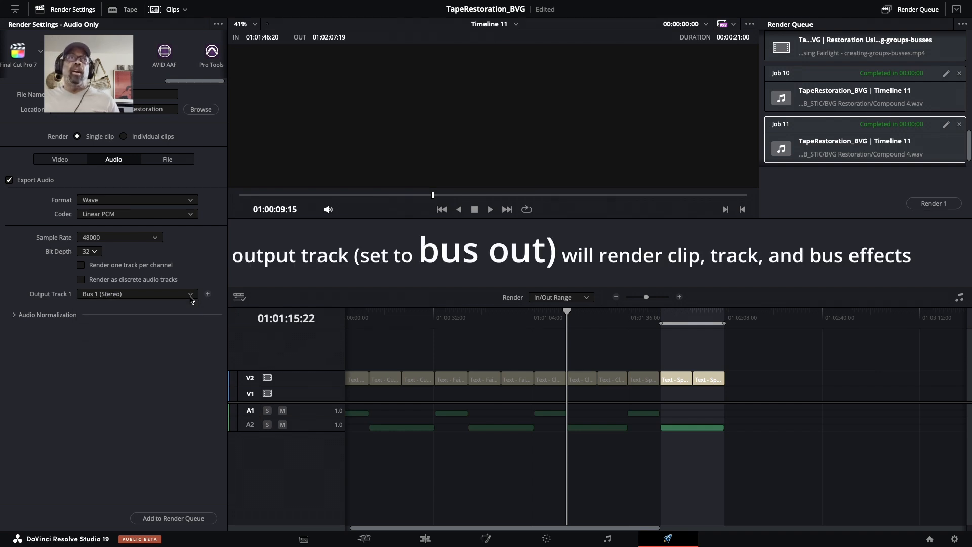
left_click(192, 299)
left_click(191, 299)
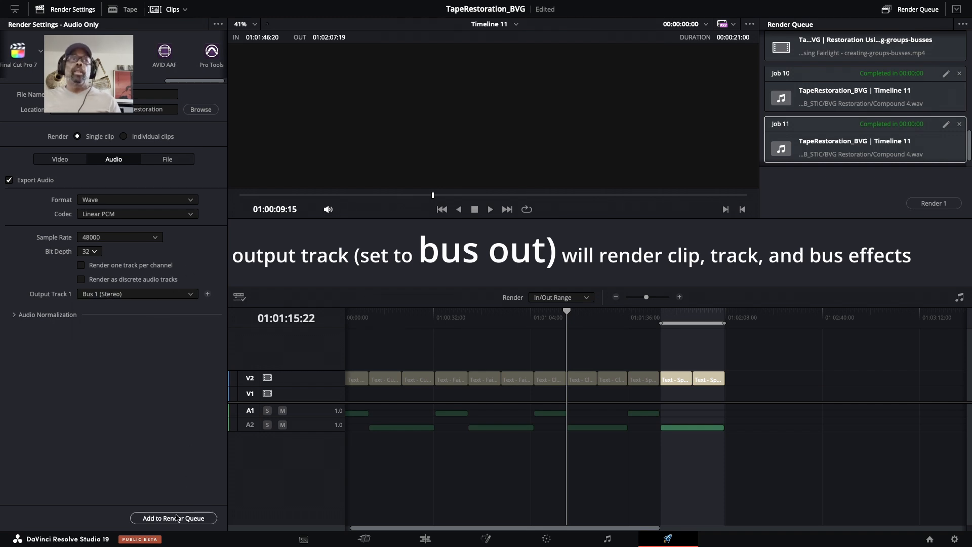
Add the job to the render queue and render it
left_click(173, 518)
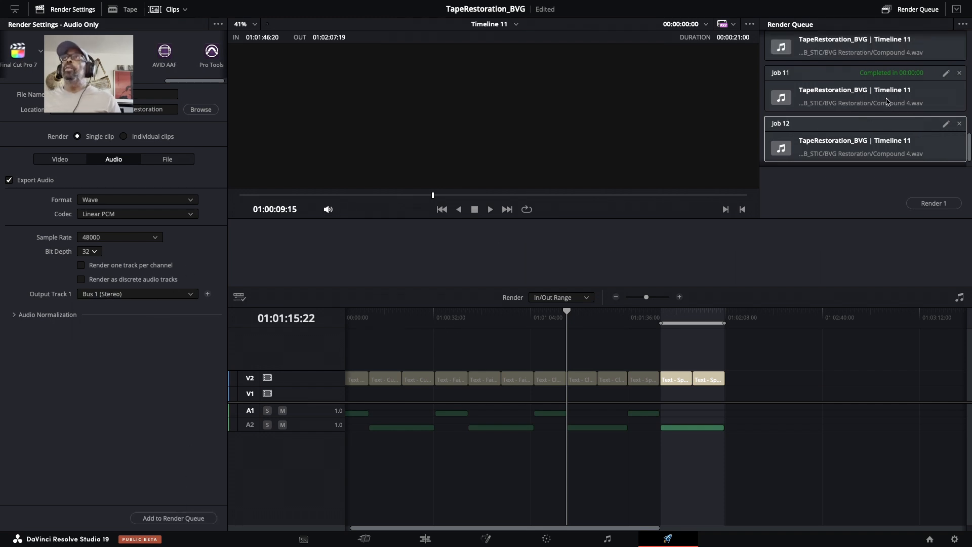
scroll(896, 112, "down", 1)
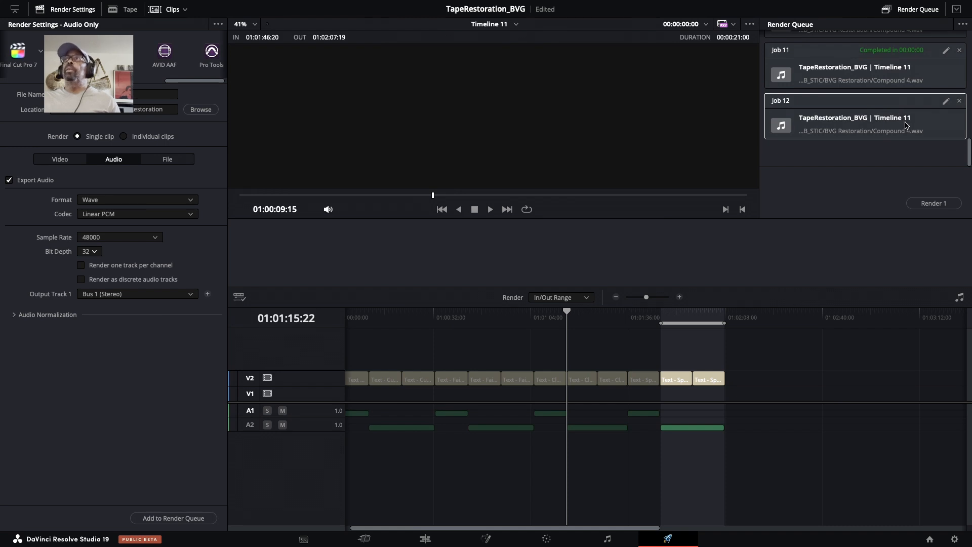
left_click(932, 204)
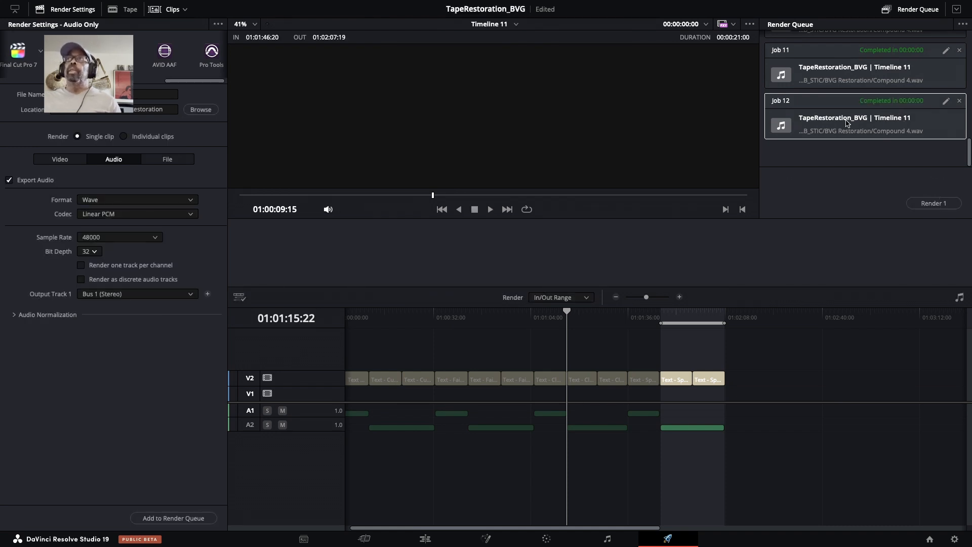
Reveal the rendered Compound 4.wav in Finder and open it with SpectraLayers 11
right_click(846, 122)
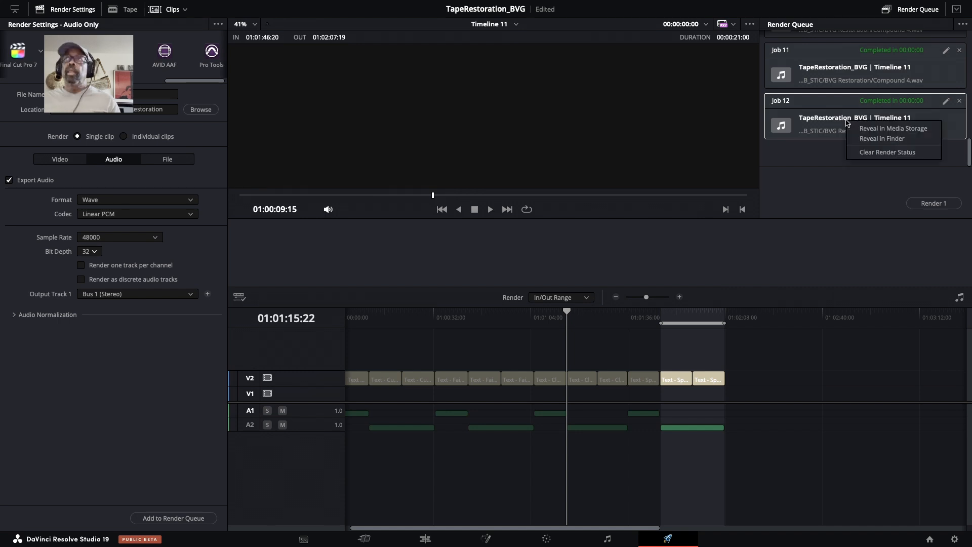
left_click(882, 138)
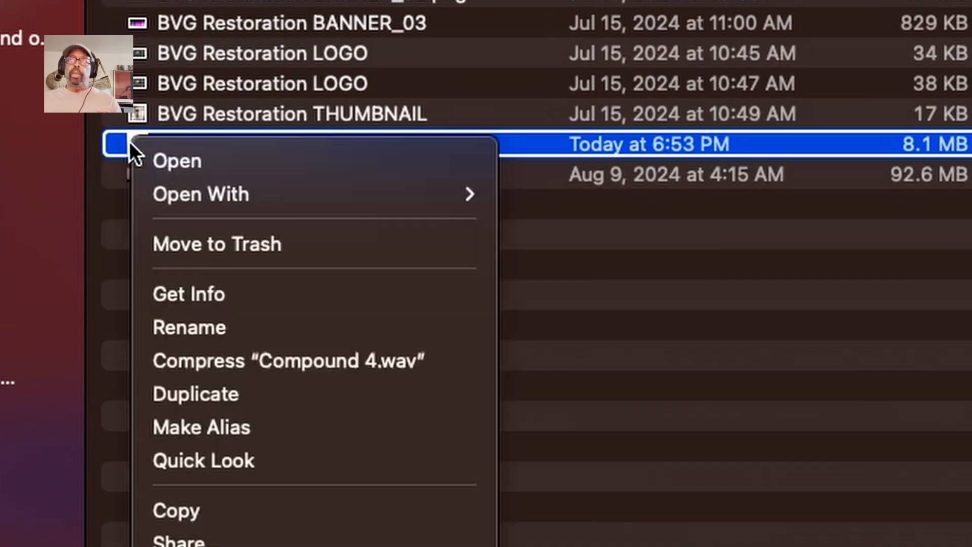
right_click(129, 143)
mouse_move(287, 198)
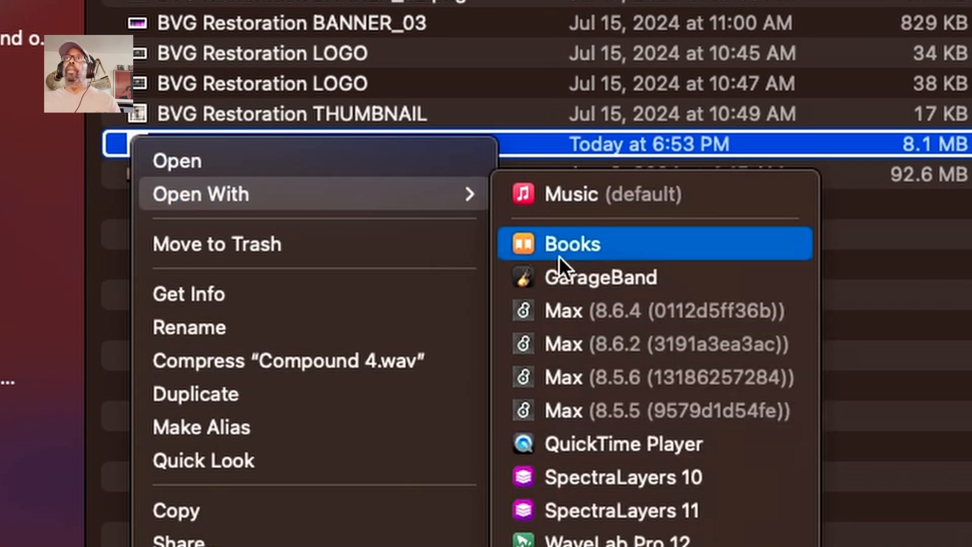
left_click(591, 505)
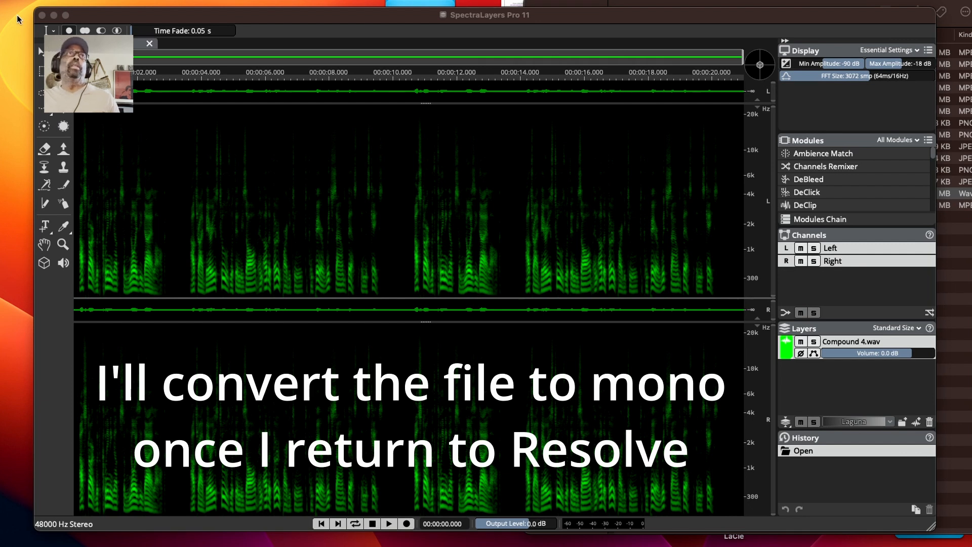
Set the spectrogram display range to -108 dB minimum and -54 dB maximum amplitude
left_click(94, 10)
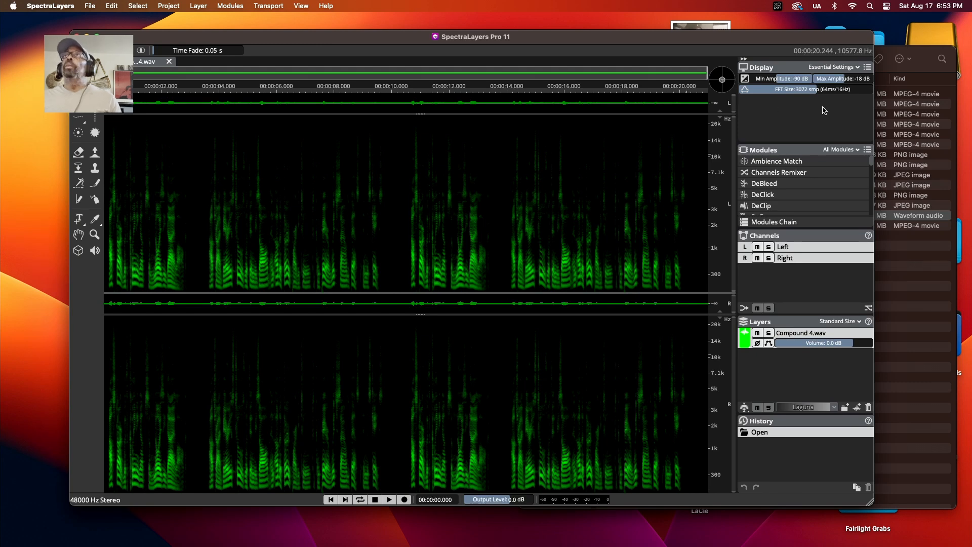
left_click_drag(778, 80, 753, 85)
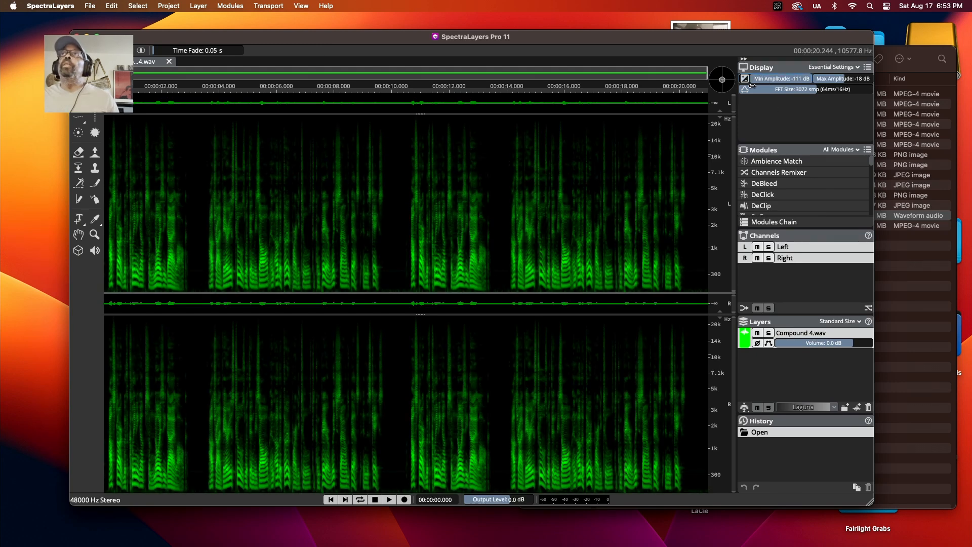
left_click_drag(853, 80, 805, 83)
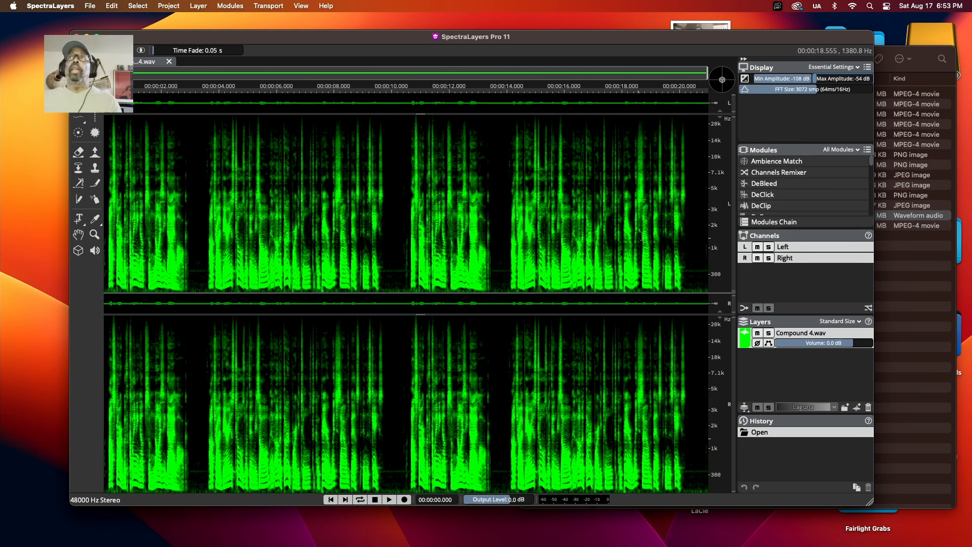
Select a short time range in the gap near 10 seconds and open the DeNoise module
scroll(750, 188, "down", 3)
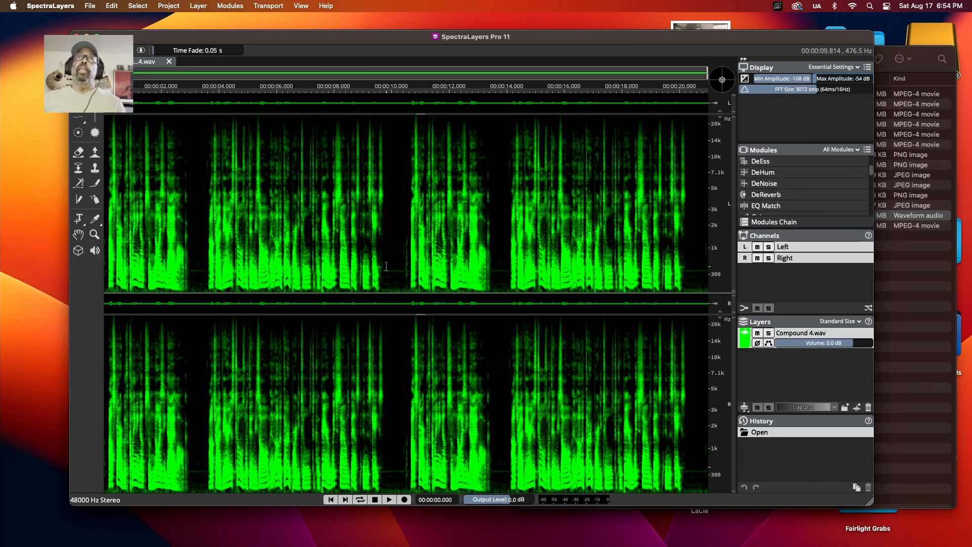
left_click_drag(386, 266, 400, 261)
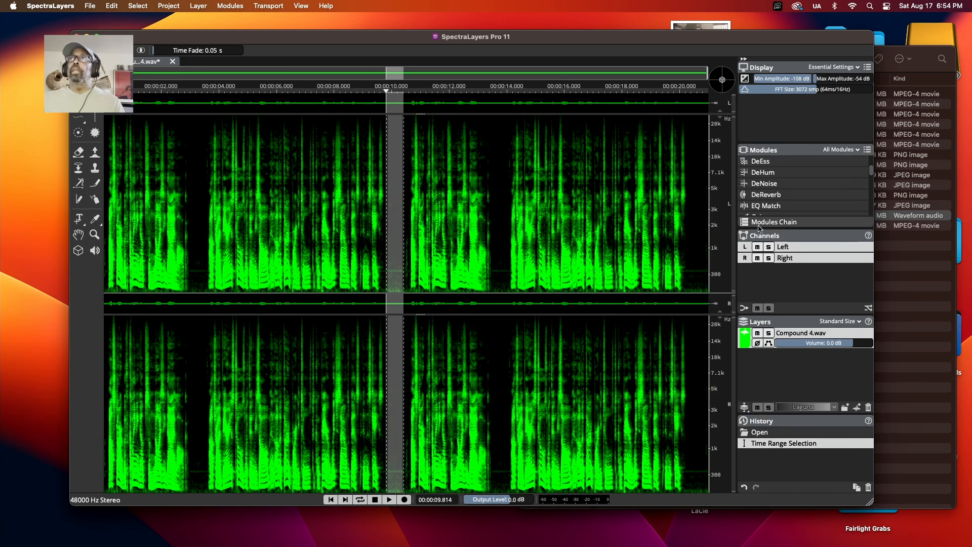
left_click(761, 189)
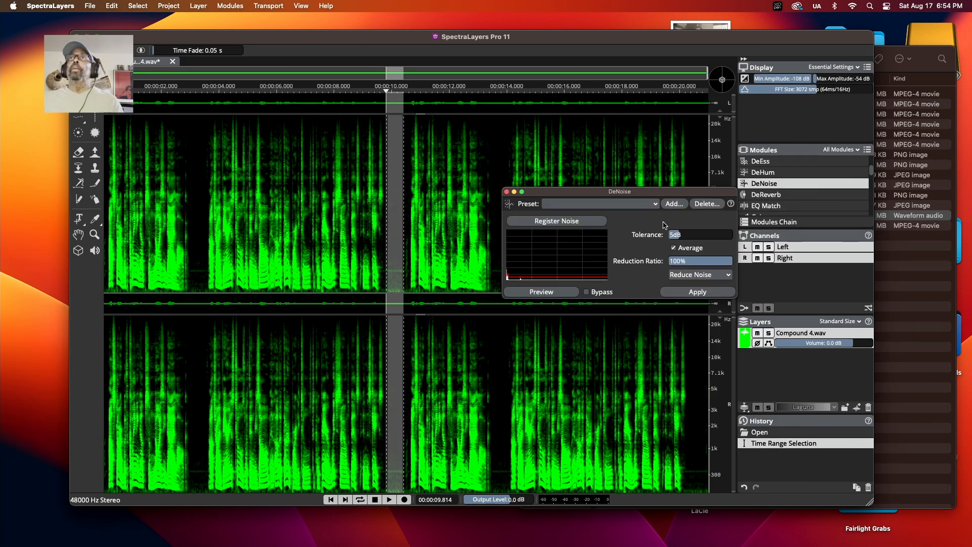
Preview the selected gap and register it as the DeNoise noise profile
left_click_drag(632, 195, 595, 191)
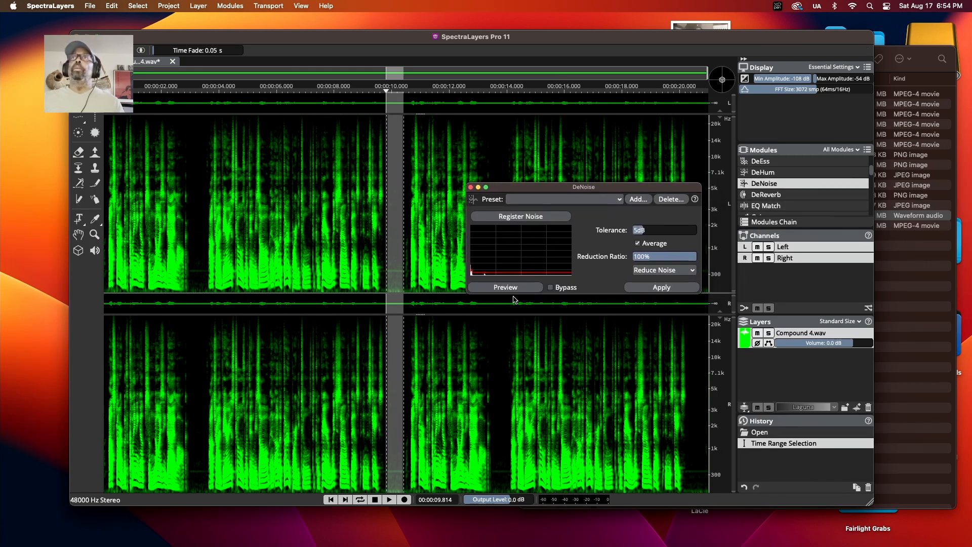
left_click(513, 289)
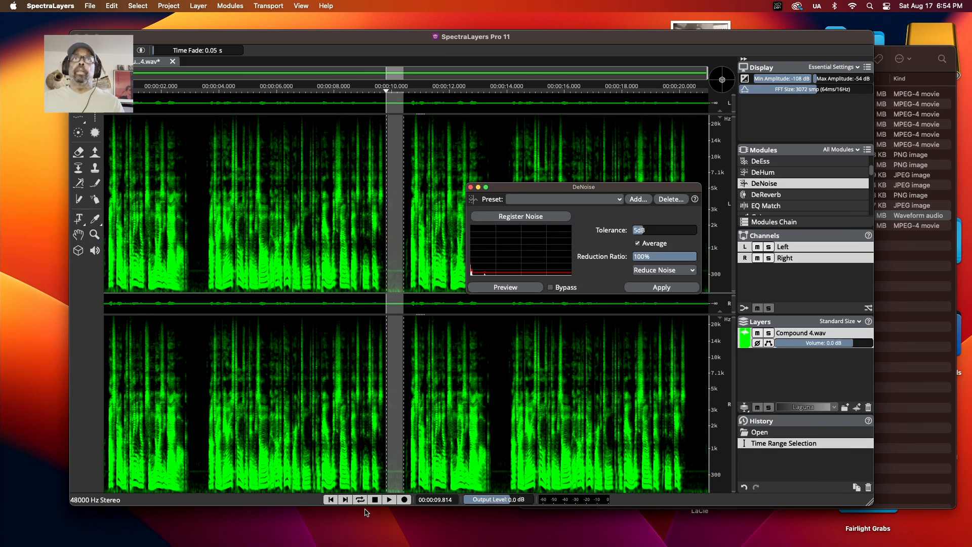
left_click(521, 289)
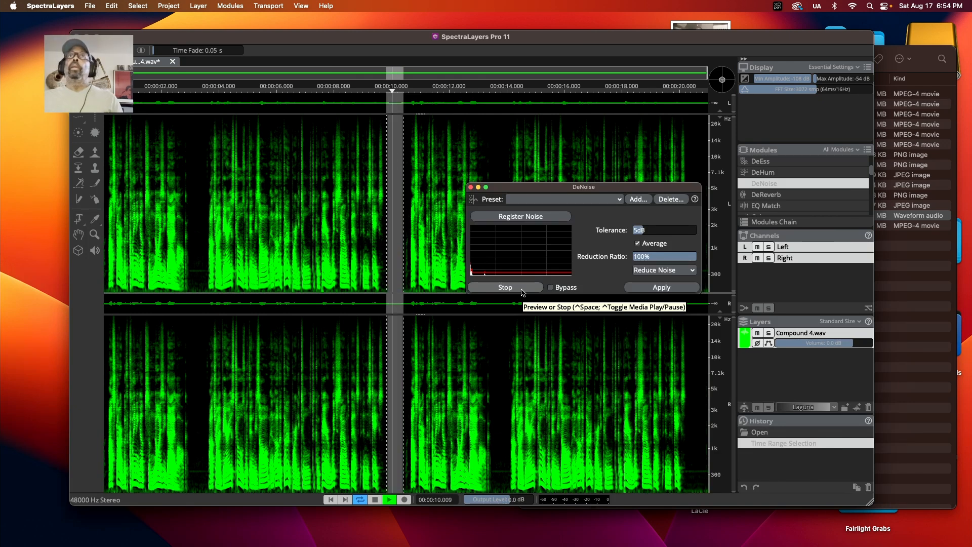
left_click(521, 289)
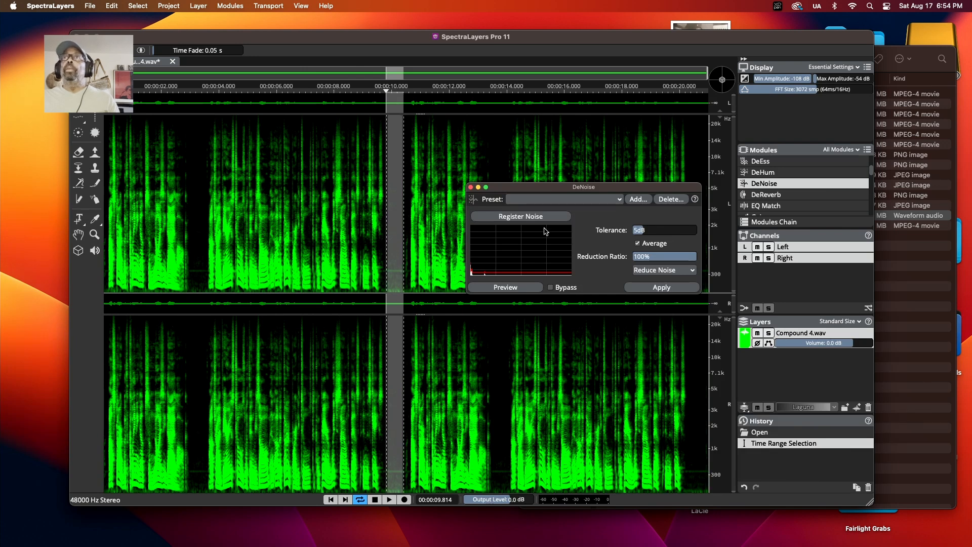
left_click(516, 217)
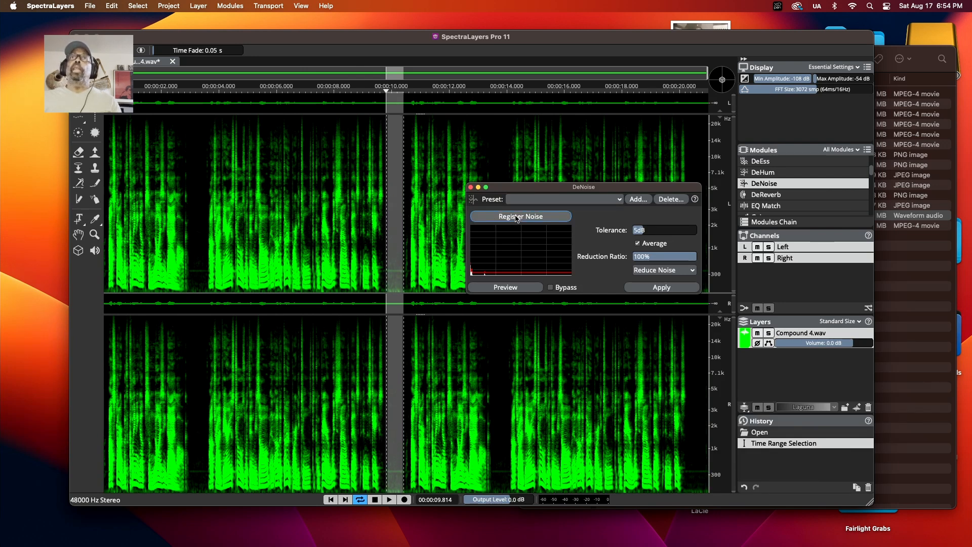
left_click(516, 218)
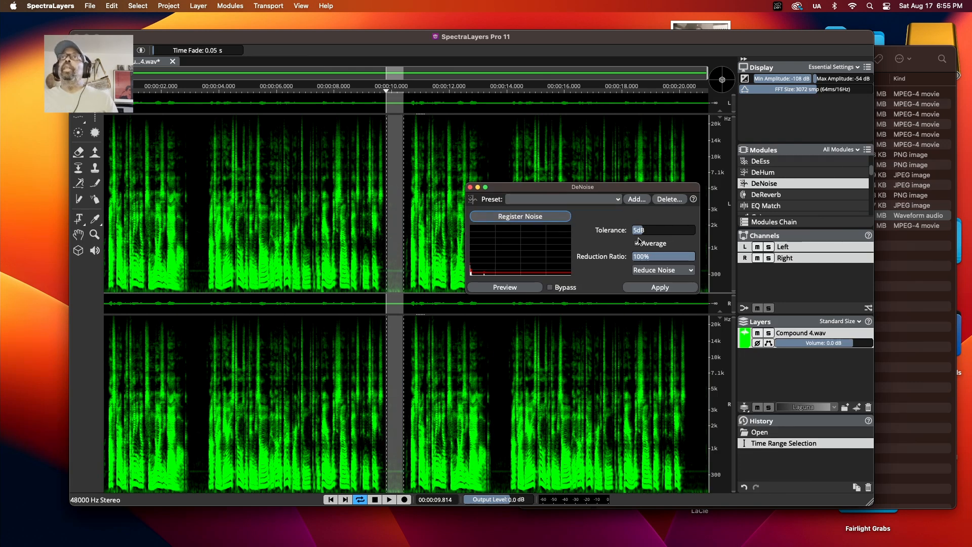
Choose the Strong DeNoise preset and preview the result on the selected gap
left_click(567, 200)
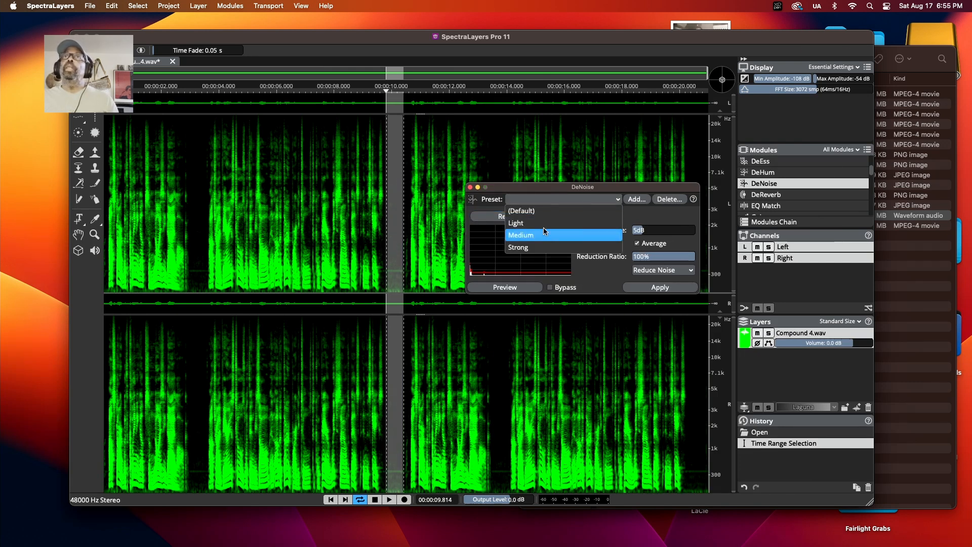
left_click(527, 248)
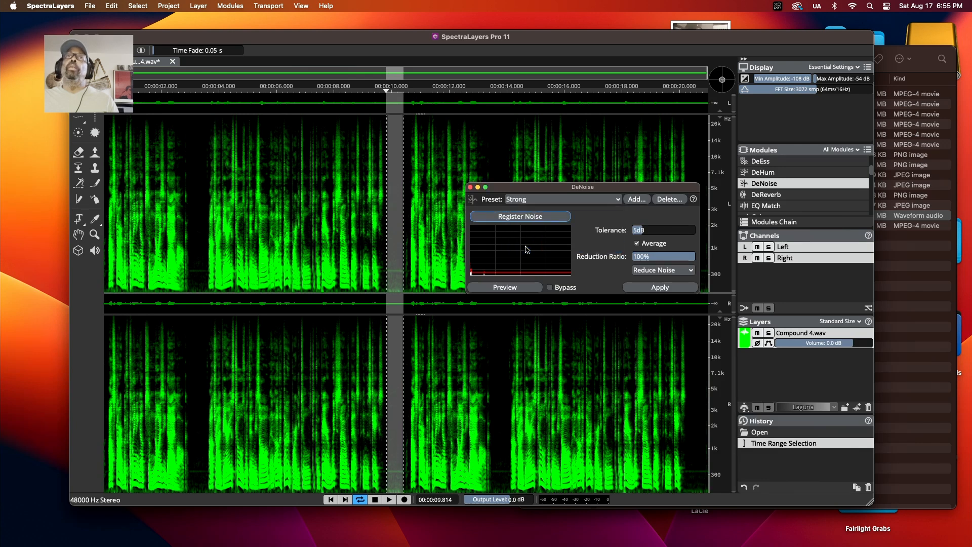
left_click(517, 289)
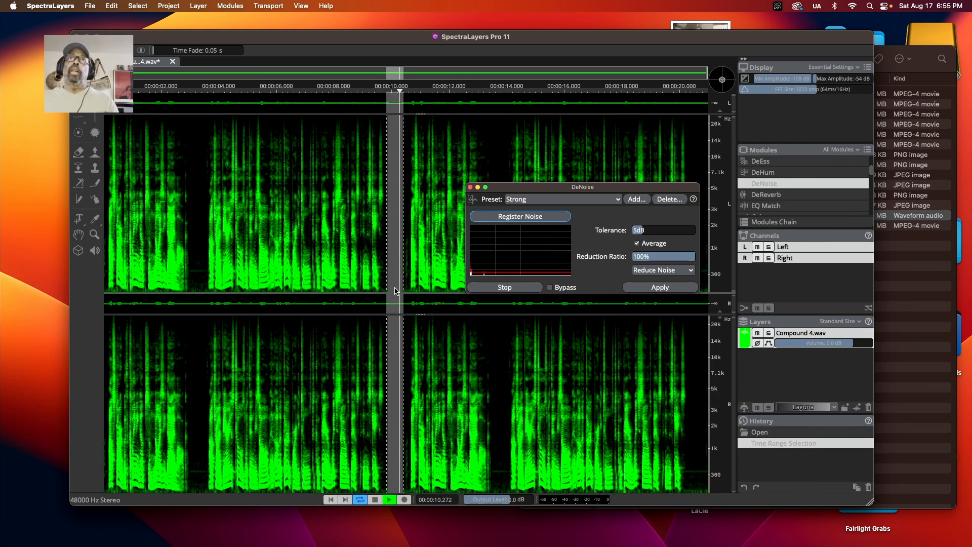
left_click(516, 289)
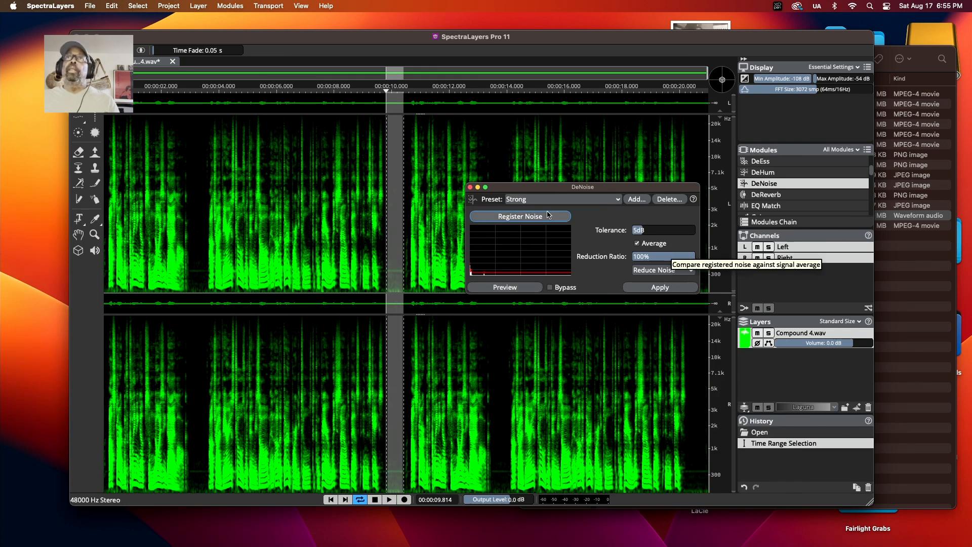
Switch to the Light DeNoise preset and preview it on the selected gap
left_click(600, 201)
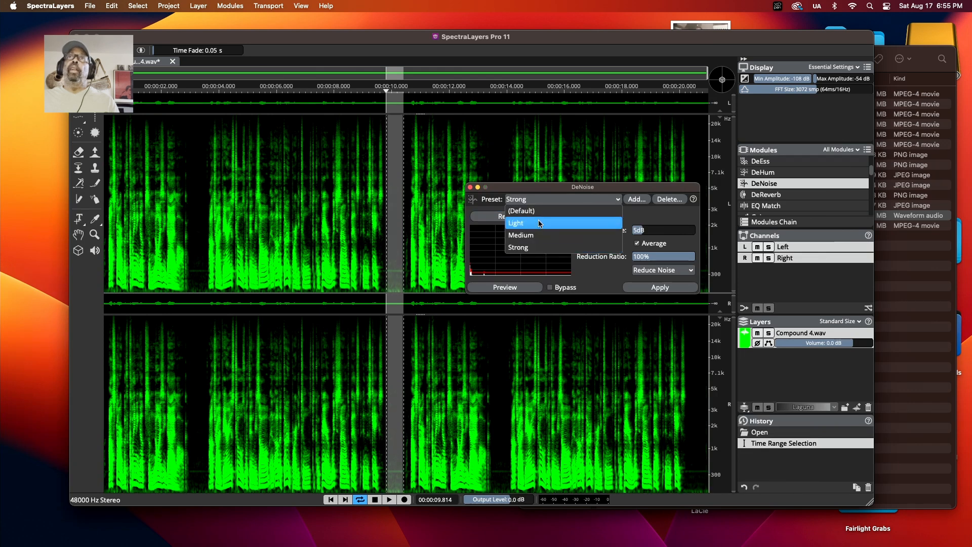
left_click(556, 223)
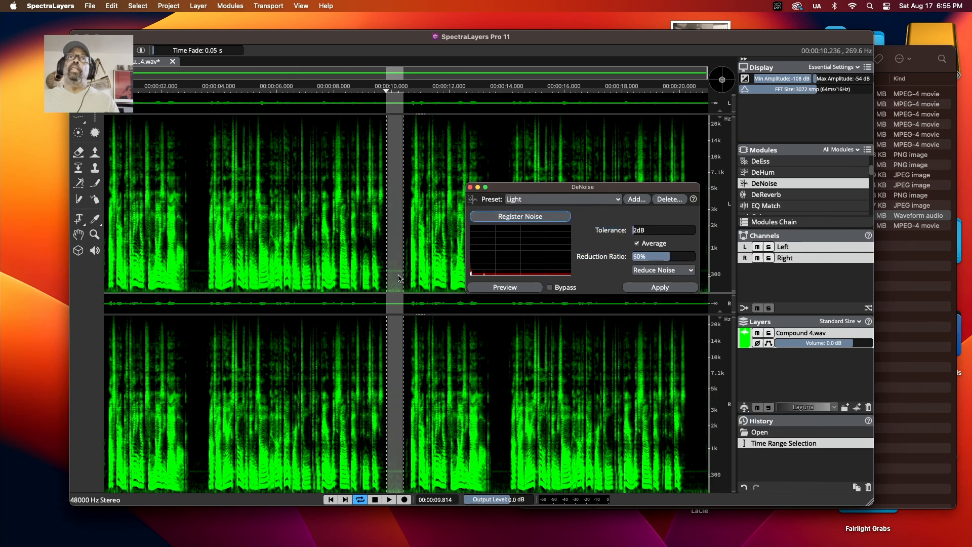
left_click(522, 289)
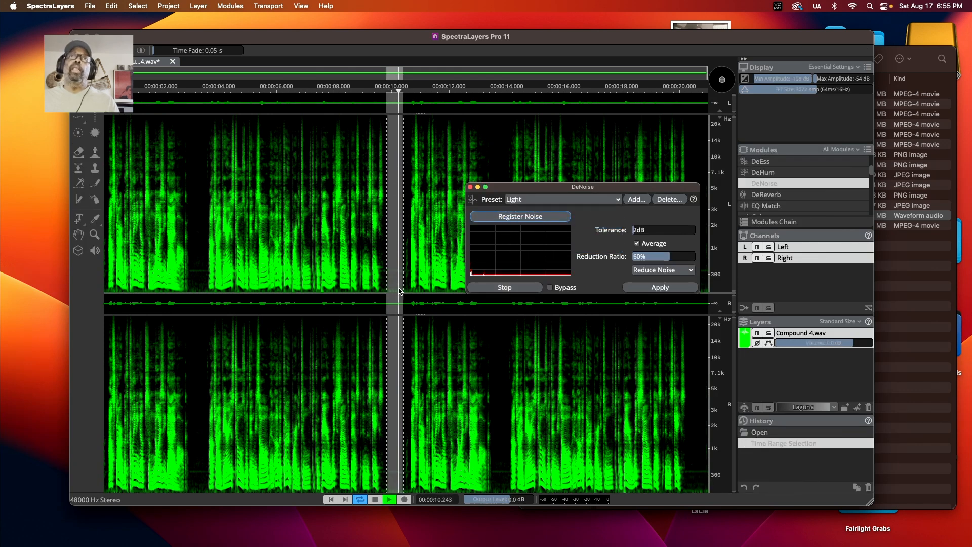
left_click(511, 287)
Switch the preset back to Strong, clear the time selection and return the playhead to the start
left_click(574, 198)
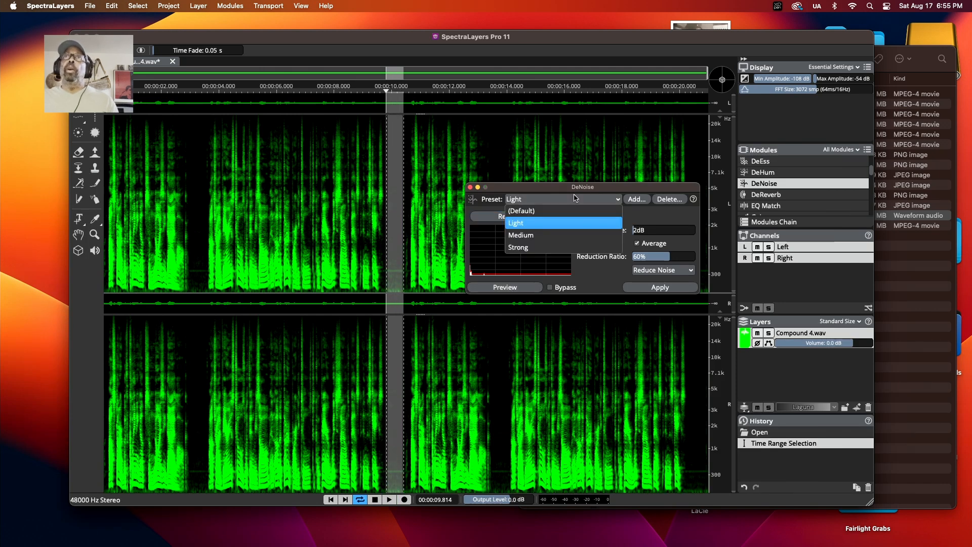
left_click(519, 247)
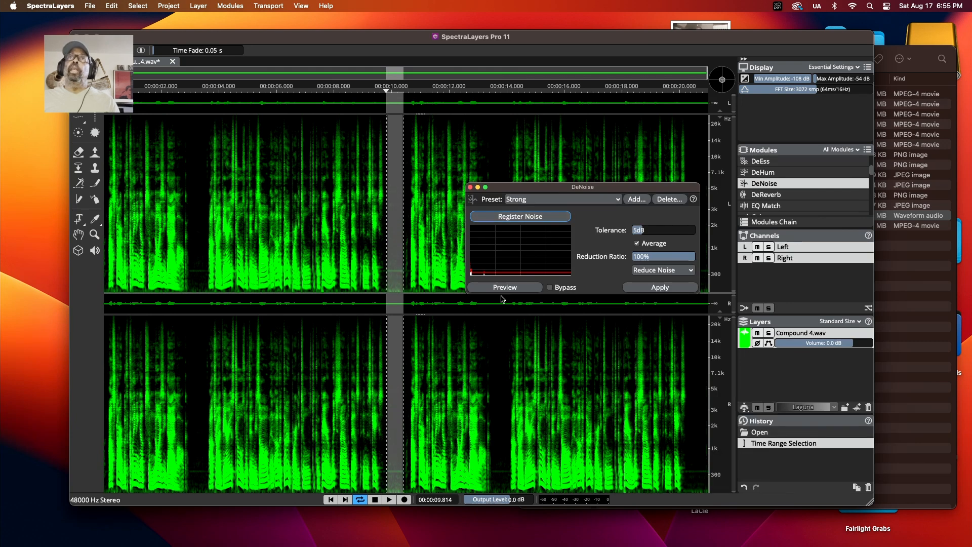
left_click(401, 251)
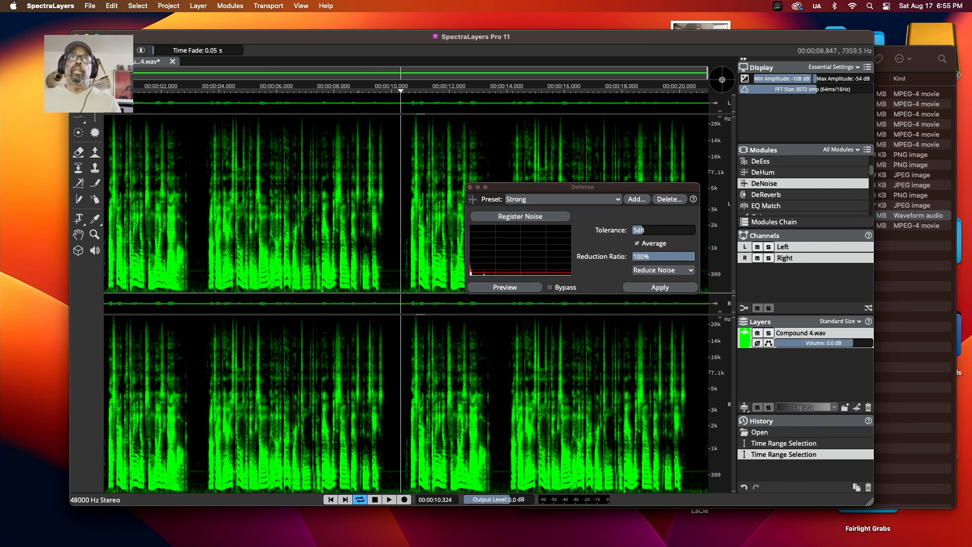
left_click(331, 499)
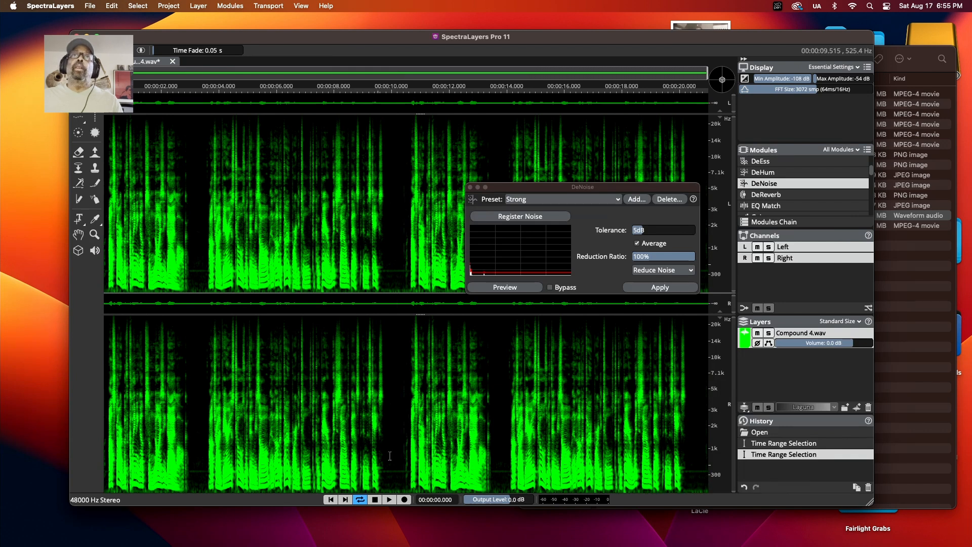
Apply DeNoise with the Strong preset to the whole file
left_click(550, 198)
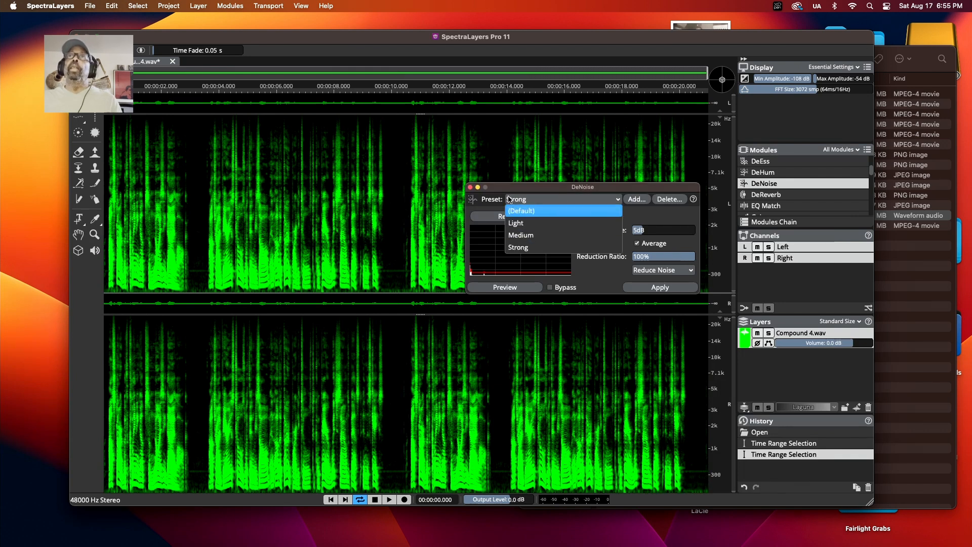
left_click(518, 247)
left_click_drag(543, 188, 749, 272)
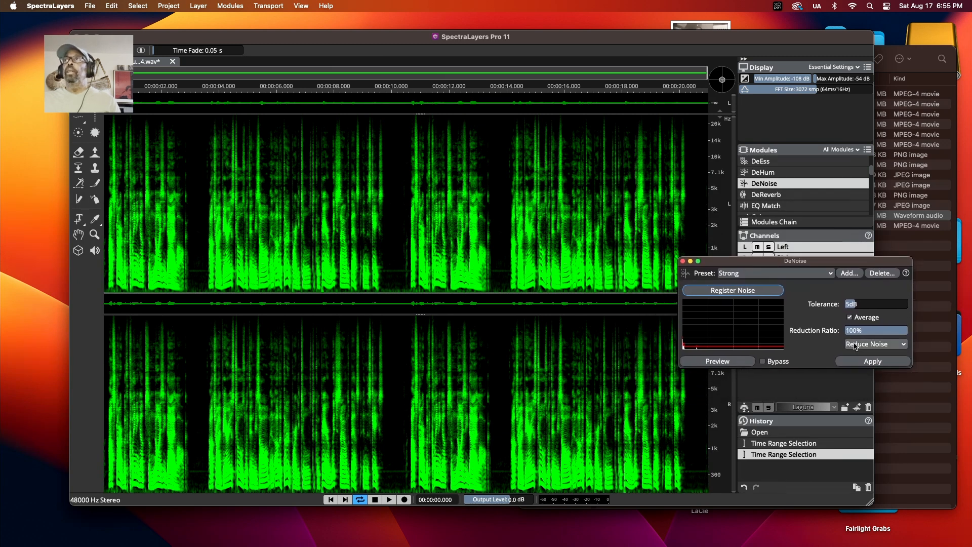
left_click(872, 361)
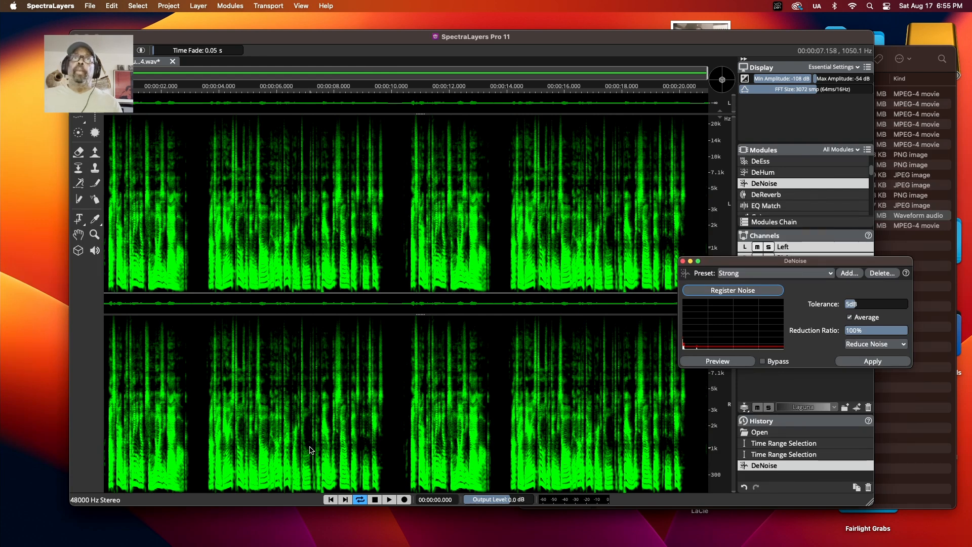
Play back the denoised audio from the start to check the result
left_click(387, 499)
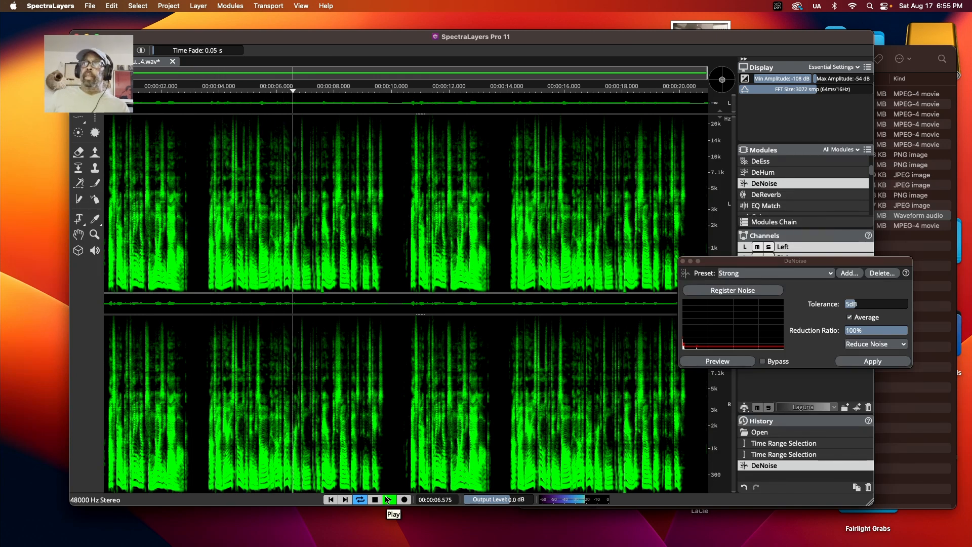
key("space")
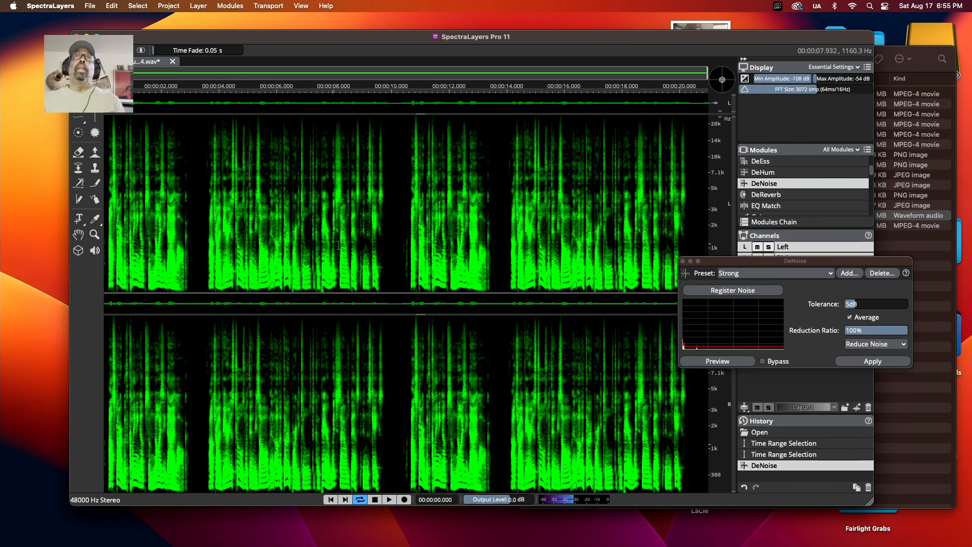
left_click_drag(412, 40, 350, 32)
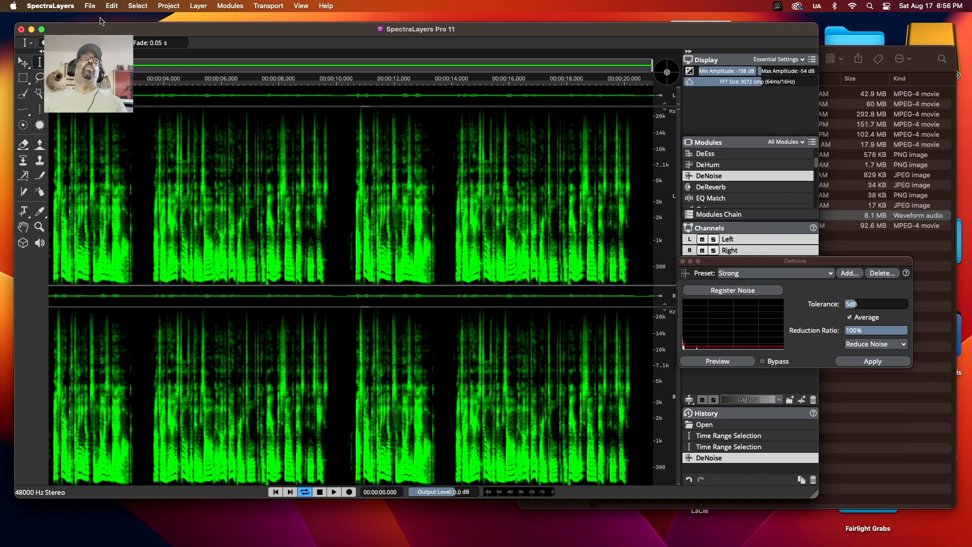
Export the mixdown as Compound 4 SL_FIX WAV in 32bit float to the BVG Restoration folder
left_click(91, 7)
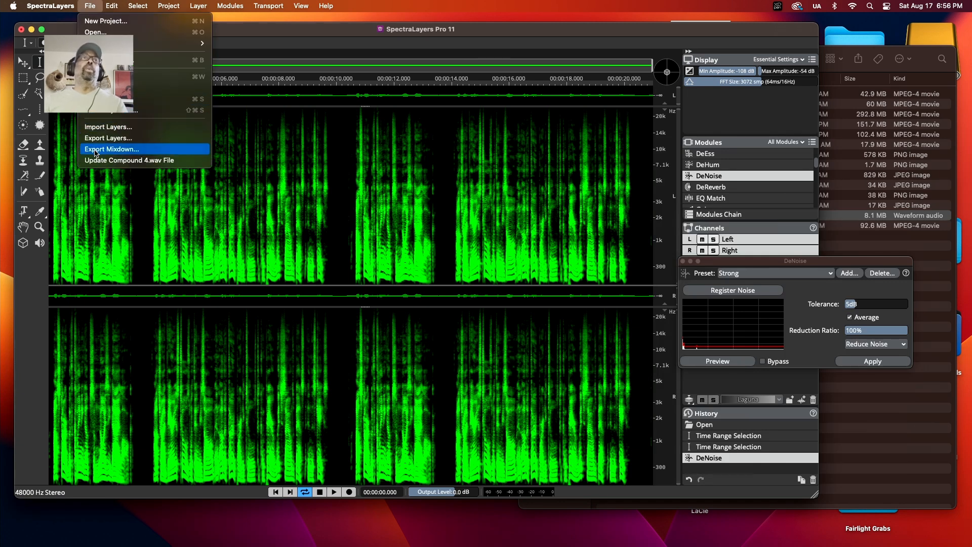
left_click(95, 150)
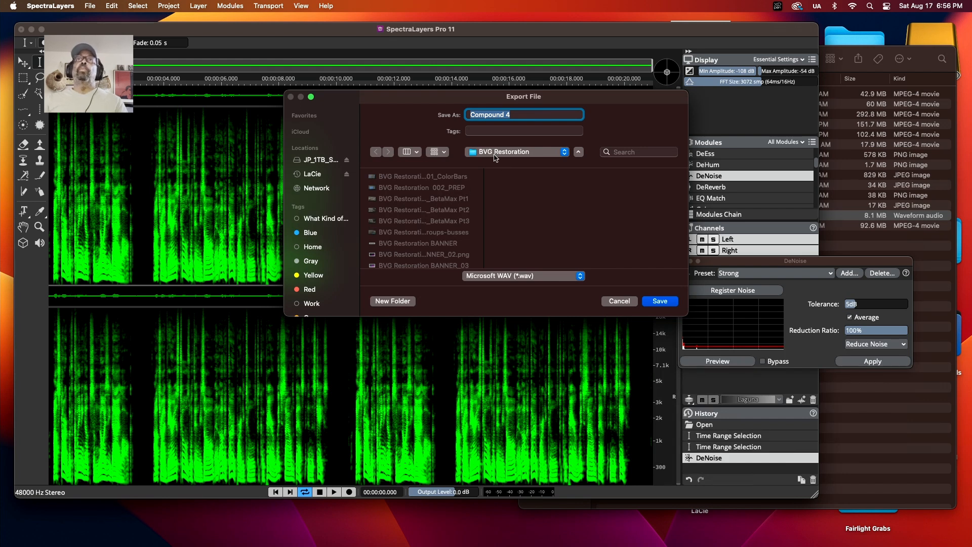
scroll(450, 180, "down", 3)
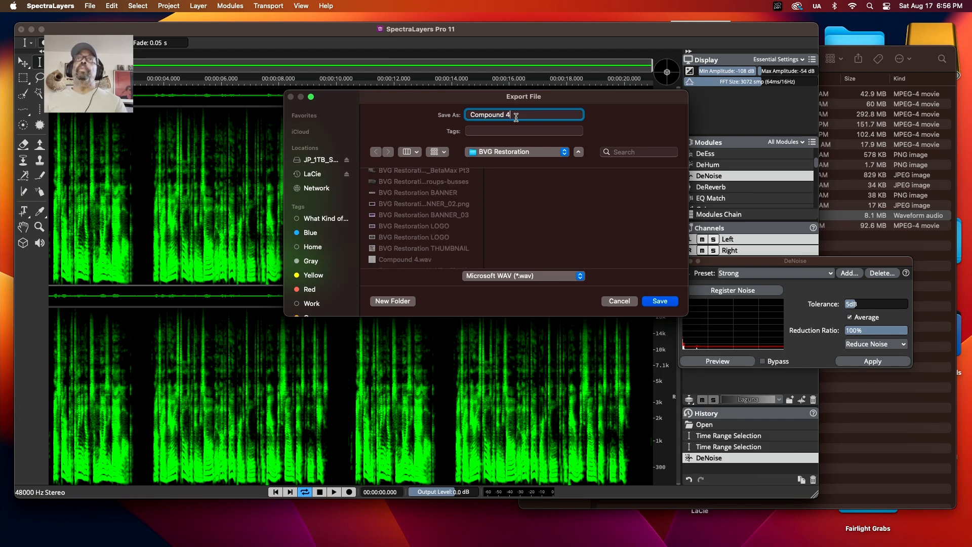
left_click(510, 115)
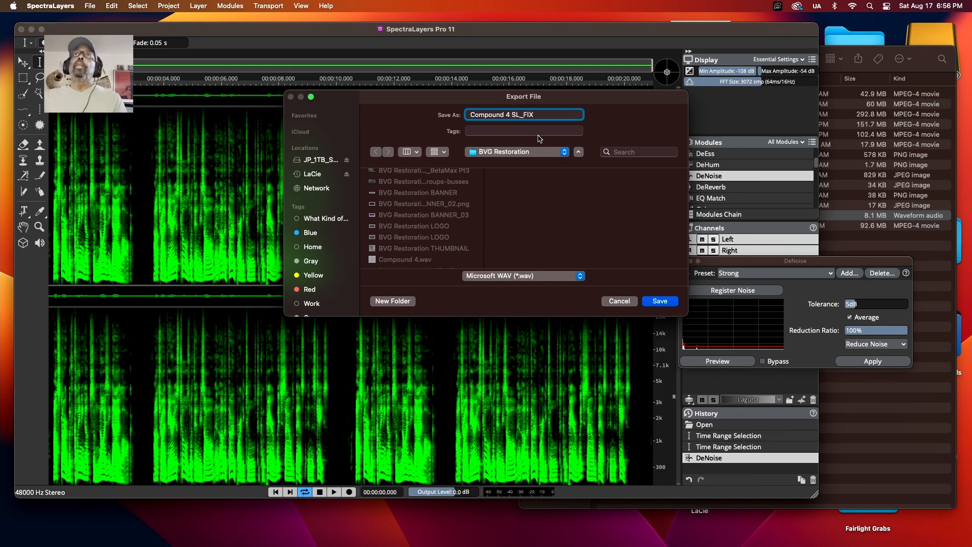
left_click(663, 302)
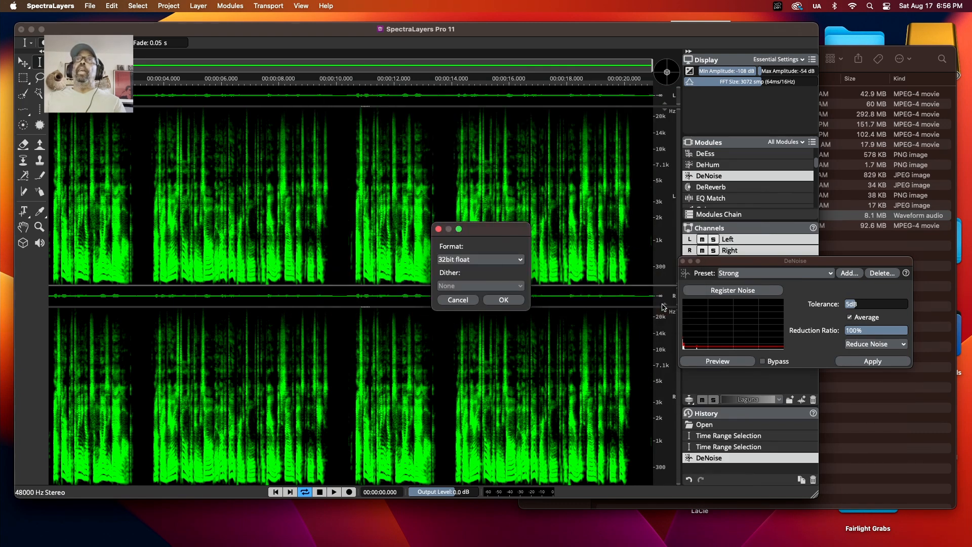
left_click(503, 299)
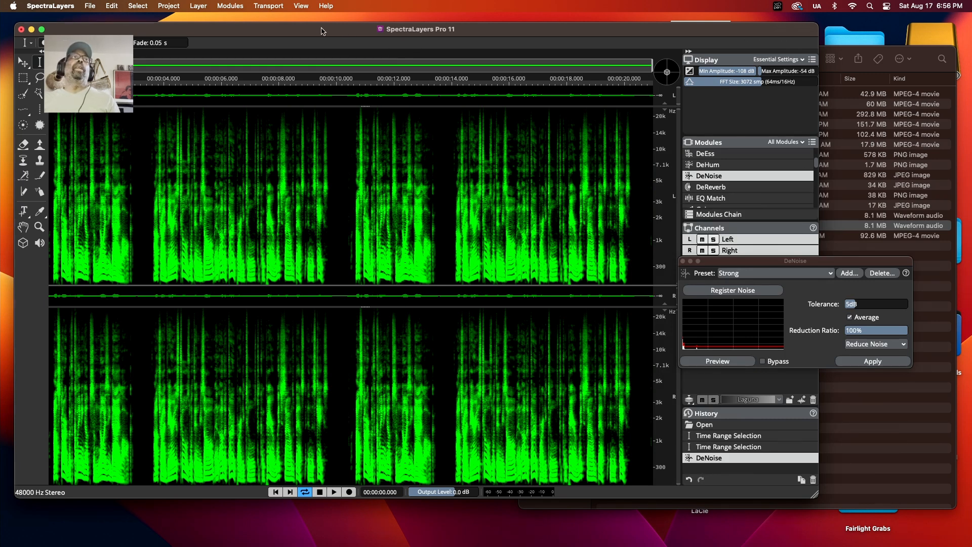
Quit SpectraLayers without updating the original Compound 4.wav file
left_click(50, 5)
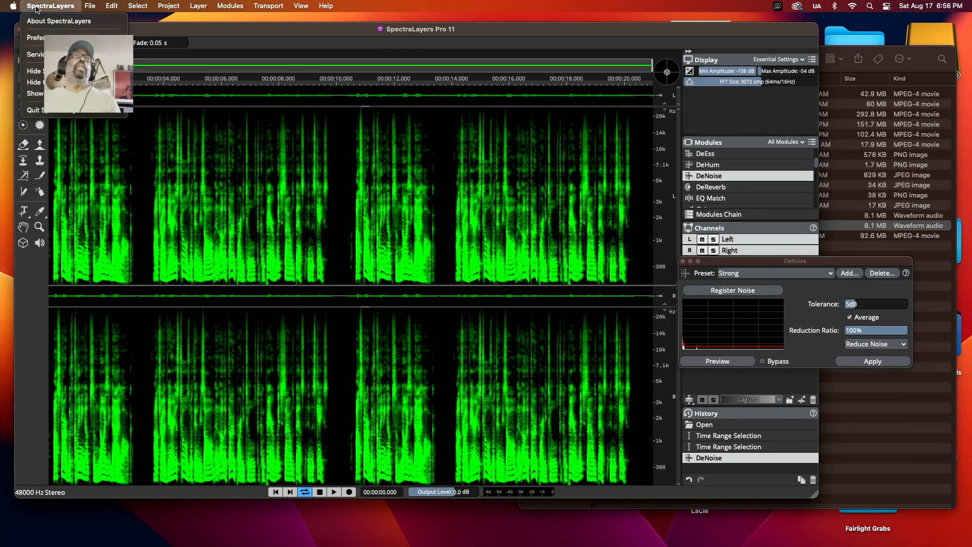
left_click(74, 116)
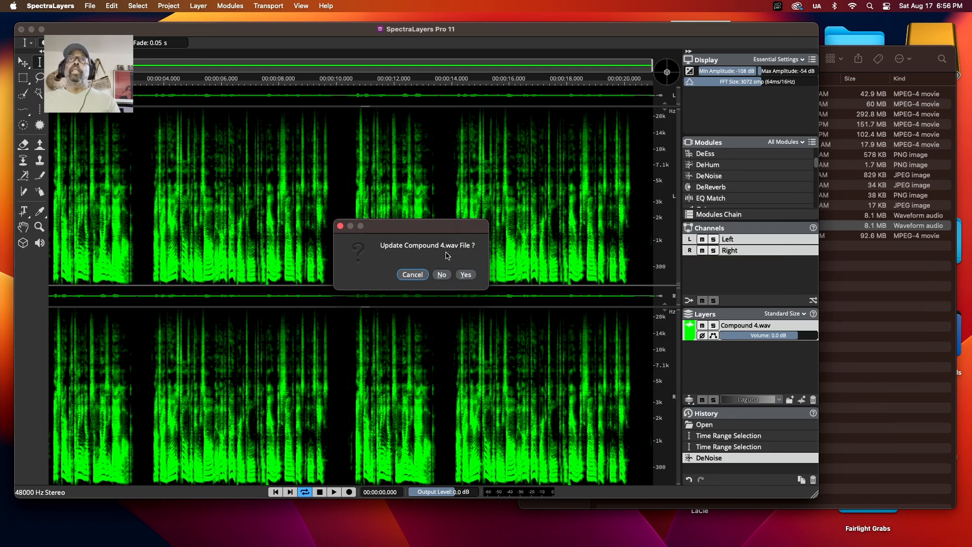
left_click(442, 275)
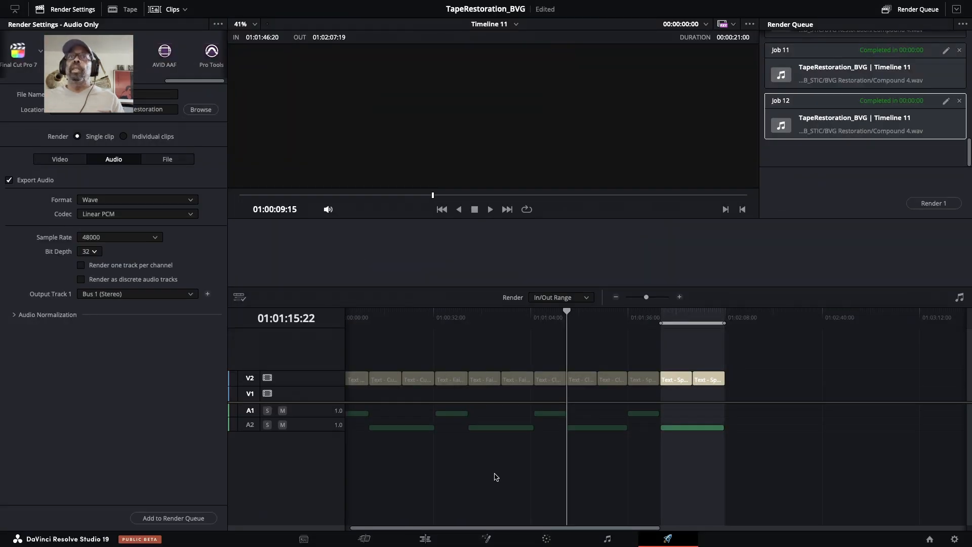
Switch to DaVinci Resolve's Edit page and place Compound 4 SL_FIX.wav on Audio 3 beneath Compound Clip 4
left_click(425, 539)
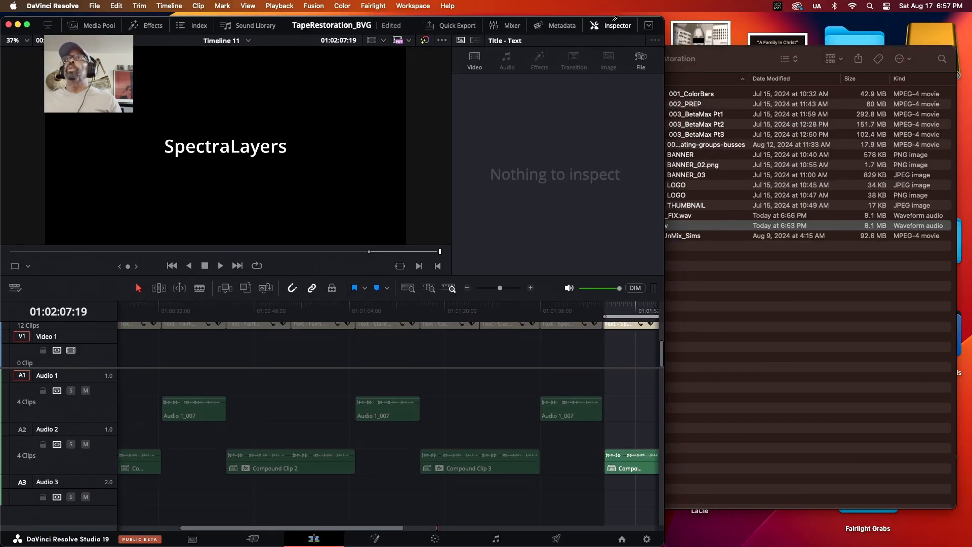
left_click_drag(615, 18, 632, 14)
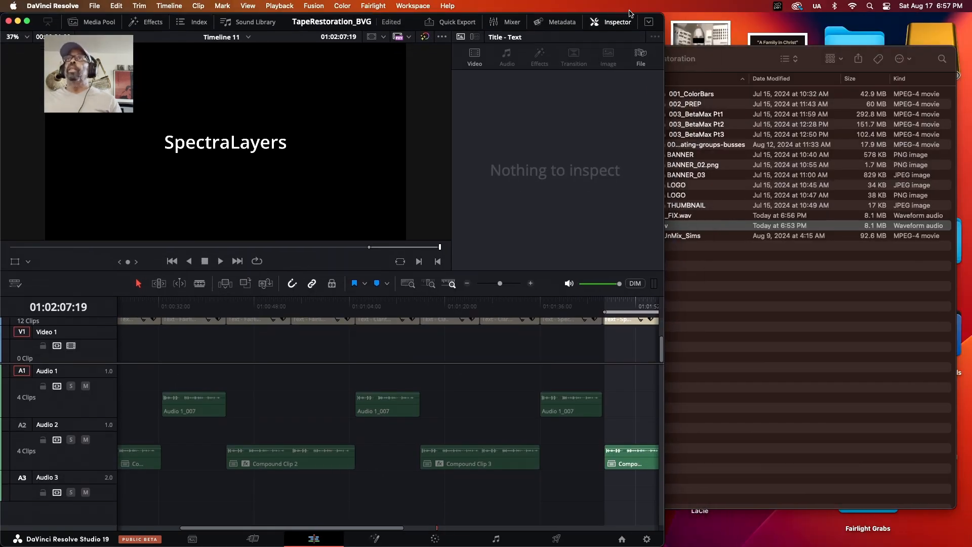
left_click(755, 63)
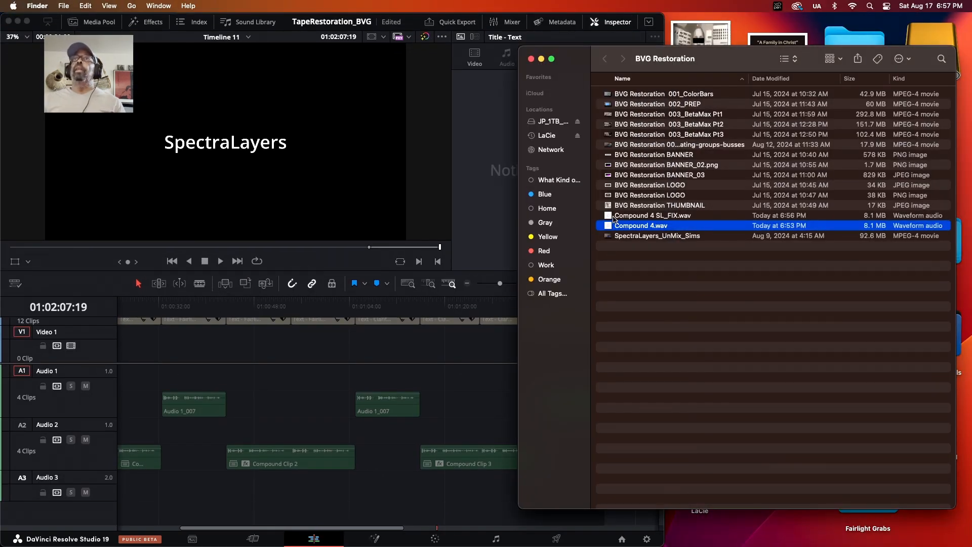
left_click(610, 216)
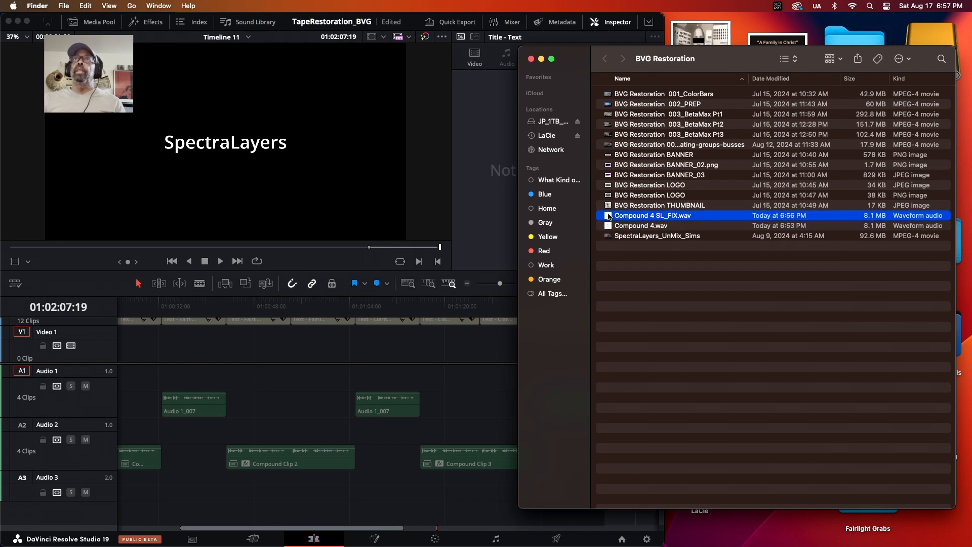
left_click_drag(609, 217, 263, 496)
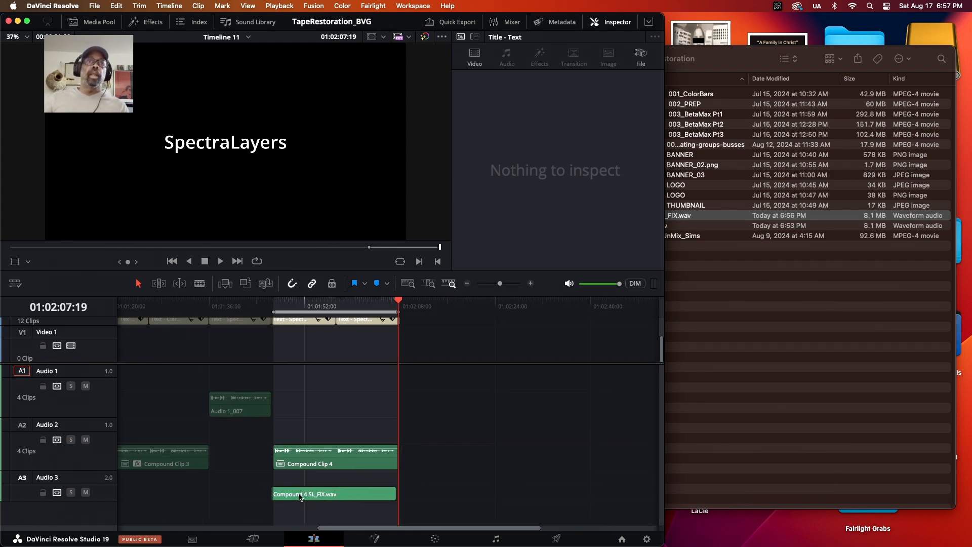
Mute the audio channel of Compound Clip 4 through its clip attributes
left_click(350, 463)
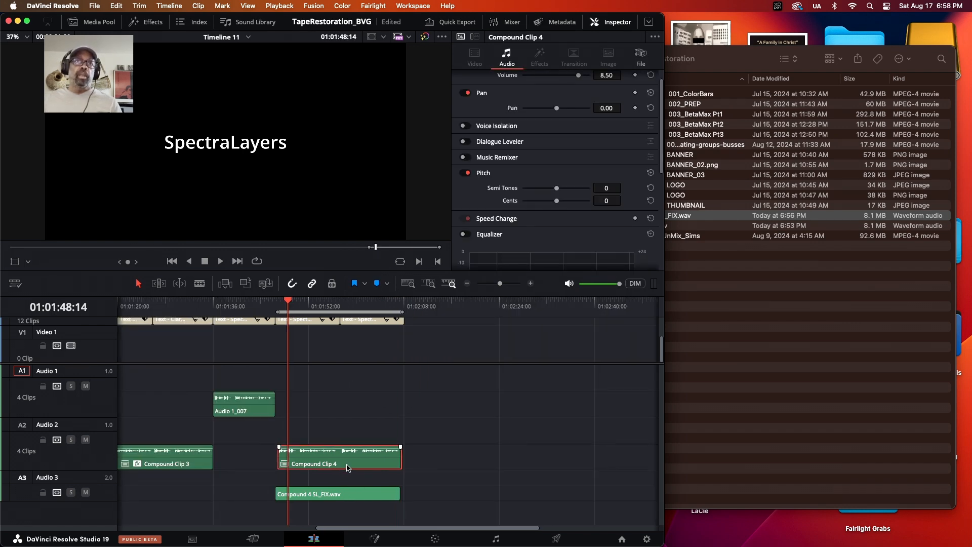
scroll(348, 465, "left", 1)
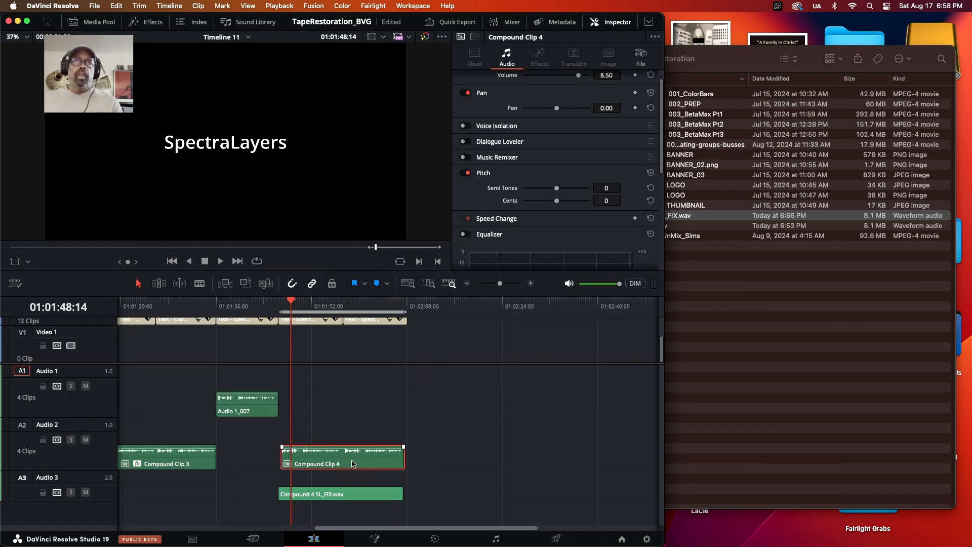
right_click(353, 464)
left_click(388, 429)
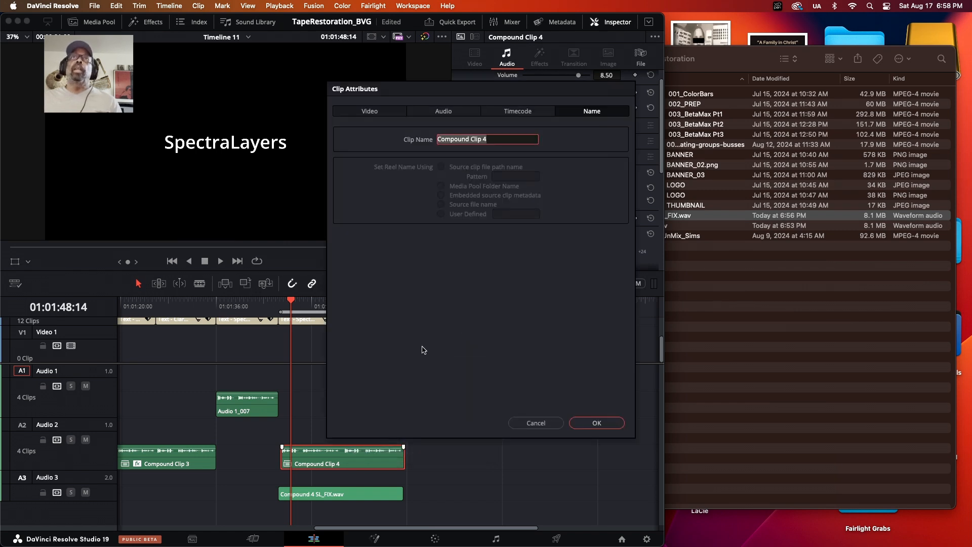
left_click(454, 112)
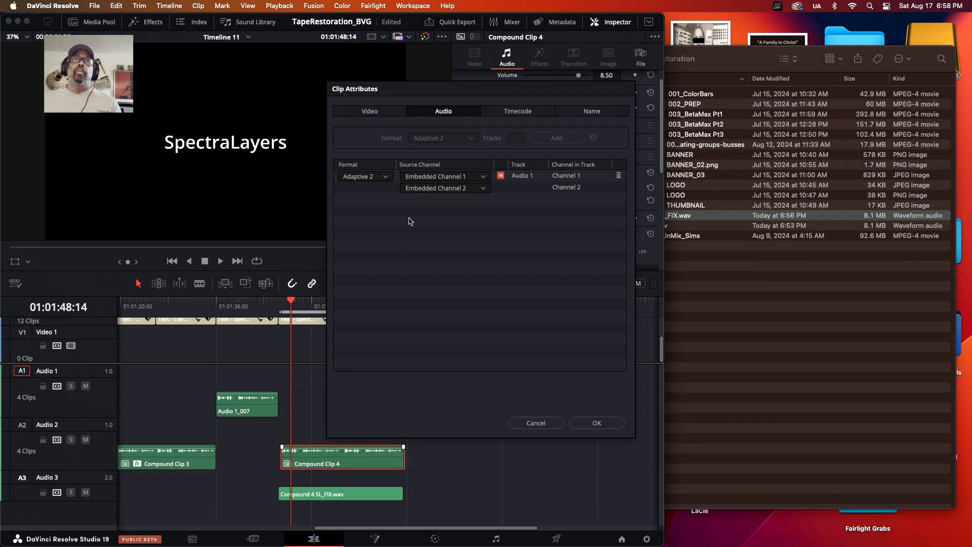
left_click(597, 423)
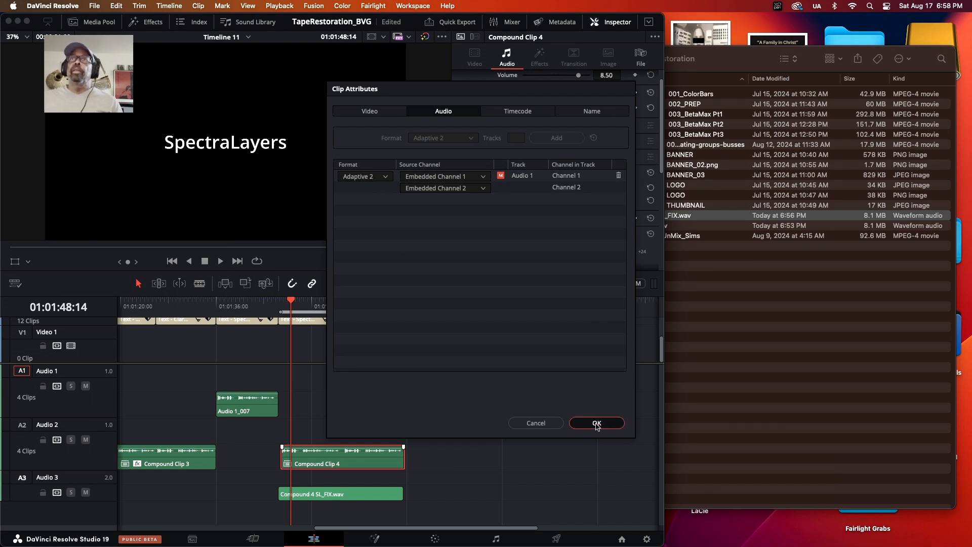
Change the Audio 3 track type to Mono
left_click(349, 499)
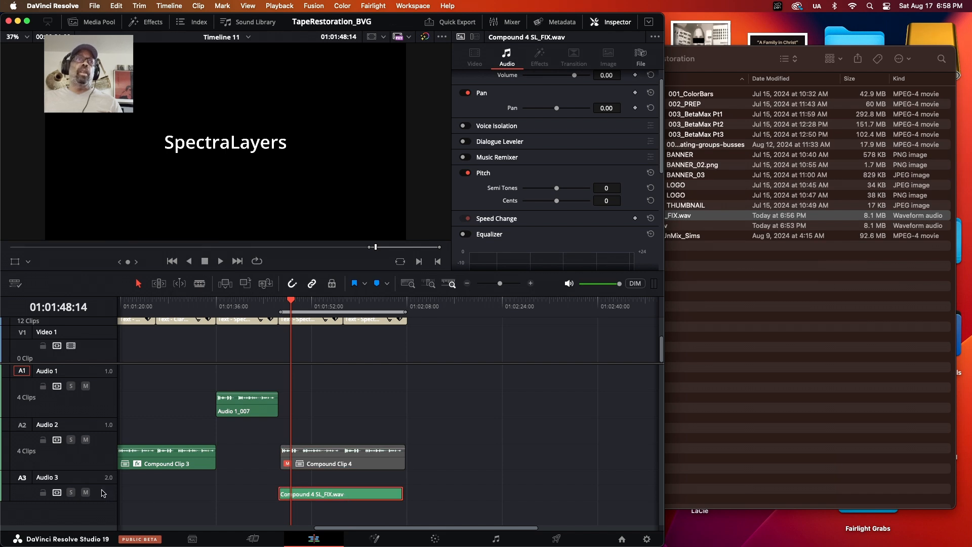
left_click(103, 493)
right_click(104, 492)
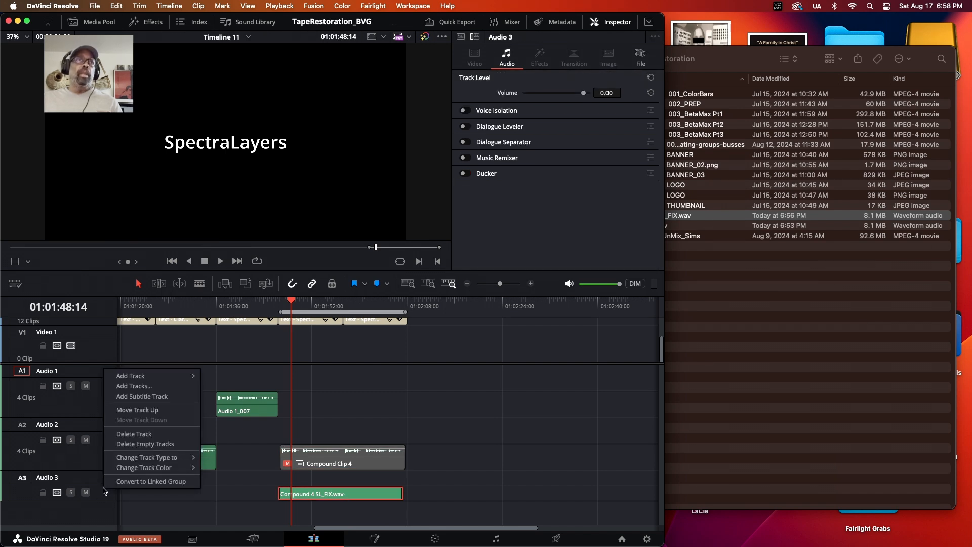
mouse_move(160, 458)
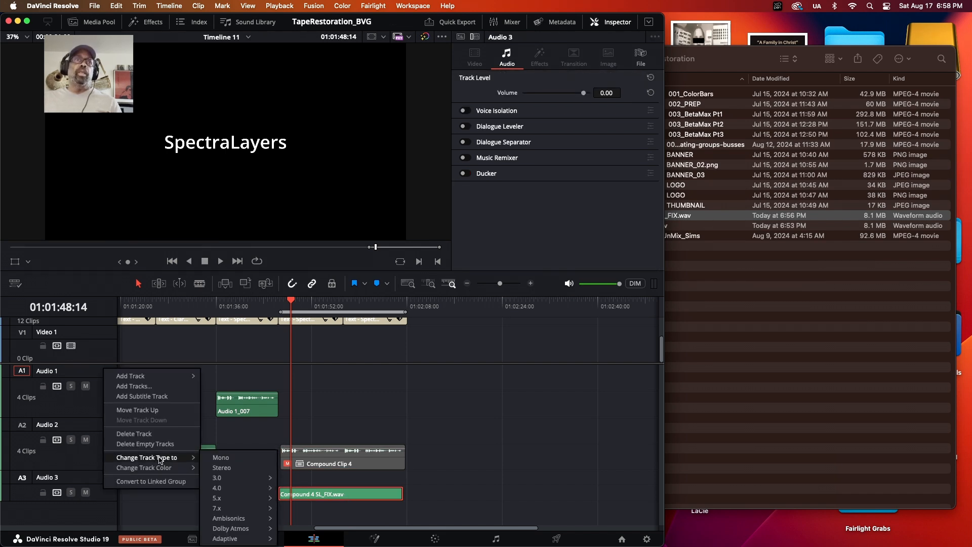
left_click(227, 460)
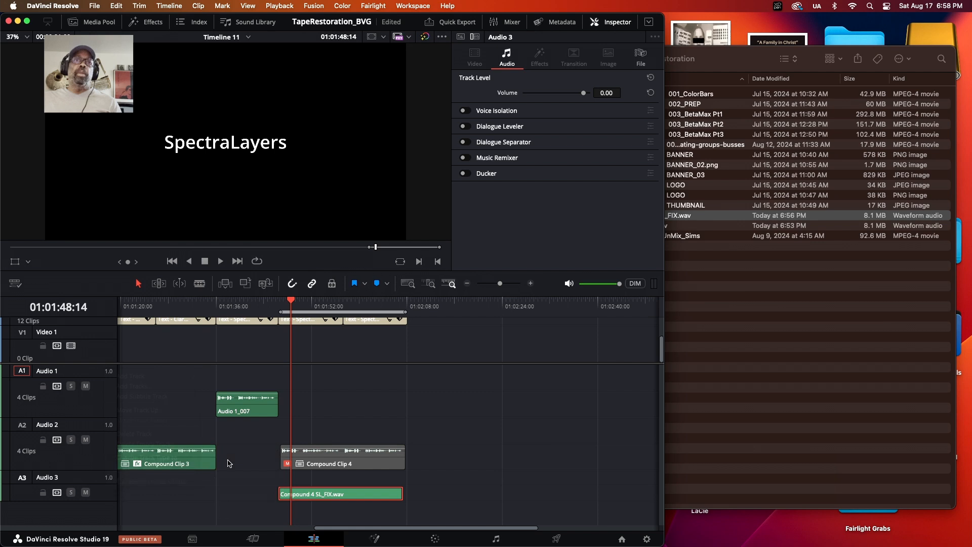
Set the Compound 4 SL_FIX.wav clip's audio format to Mono in its clip attributes
right_click(317, 495)
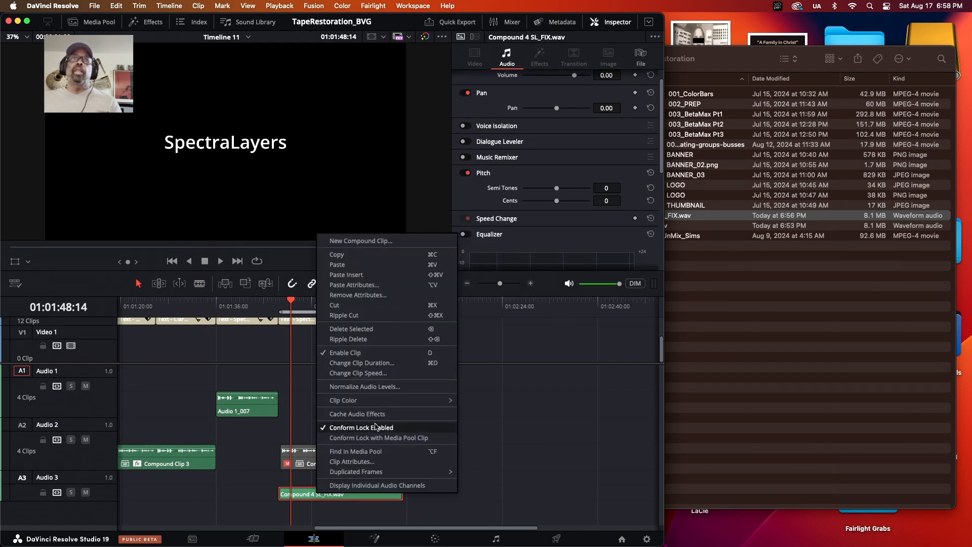
left_click(364, 462)
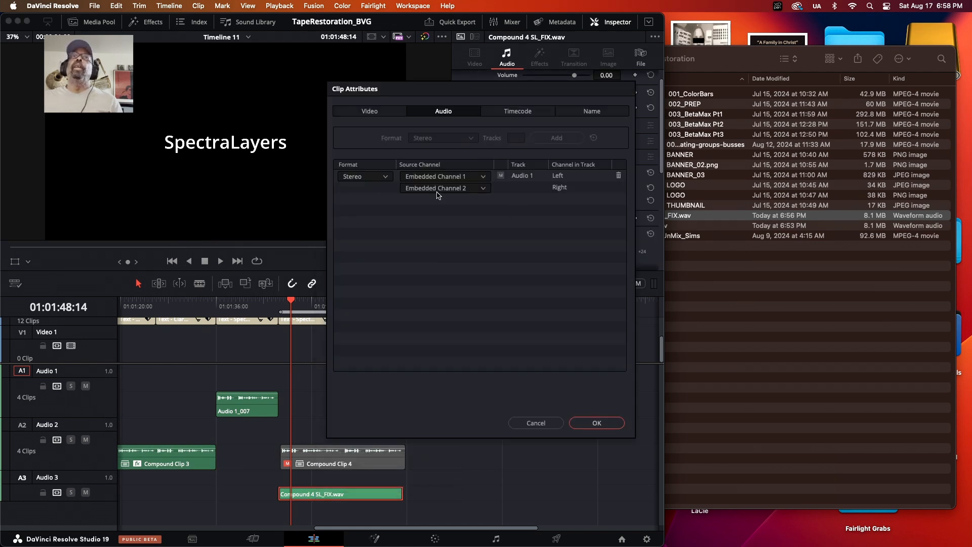
left_click(386, 177)
left_click(367, 191)
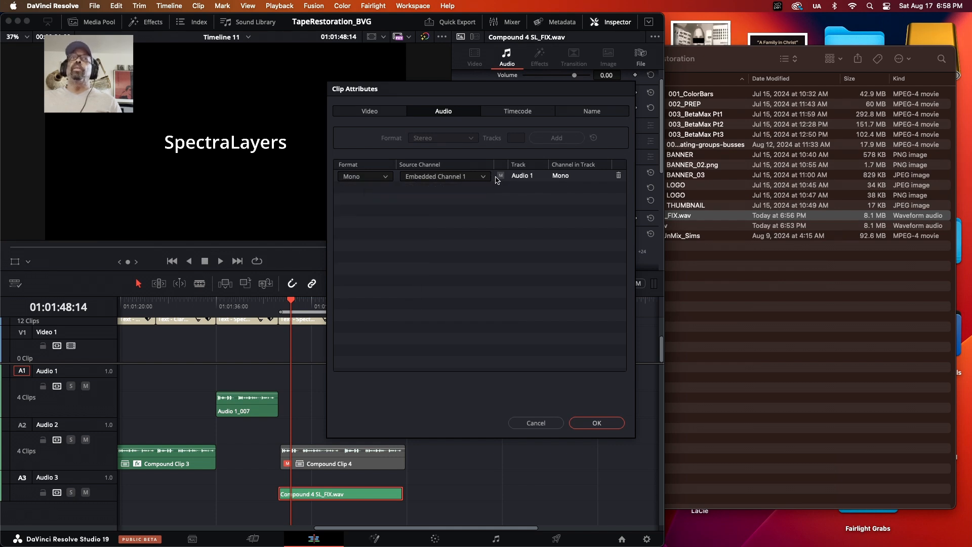
left_click(607, 426)
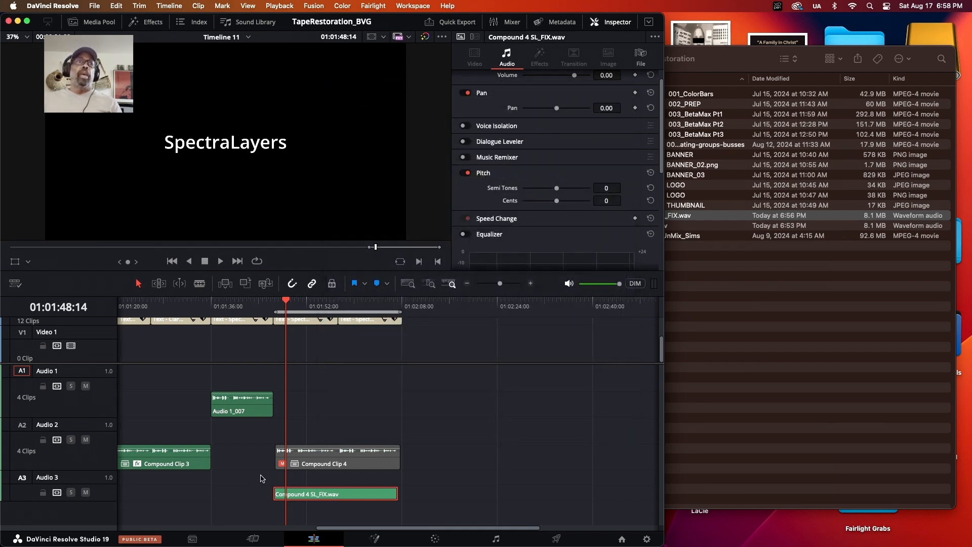
Play back the section over Compound 4 SL_FIX.wav to listen to the cleaned dialogue
left_click(252, 311)
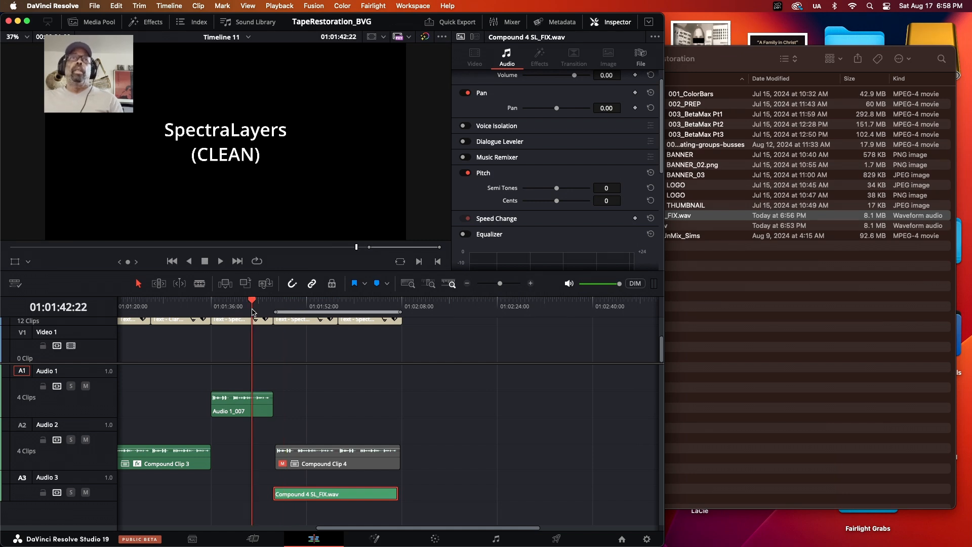
key("space")
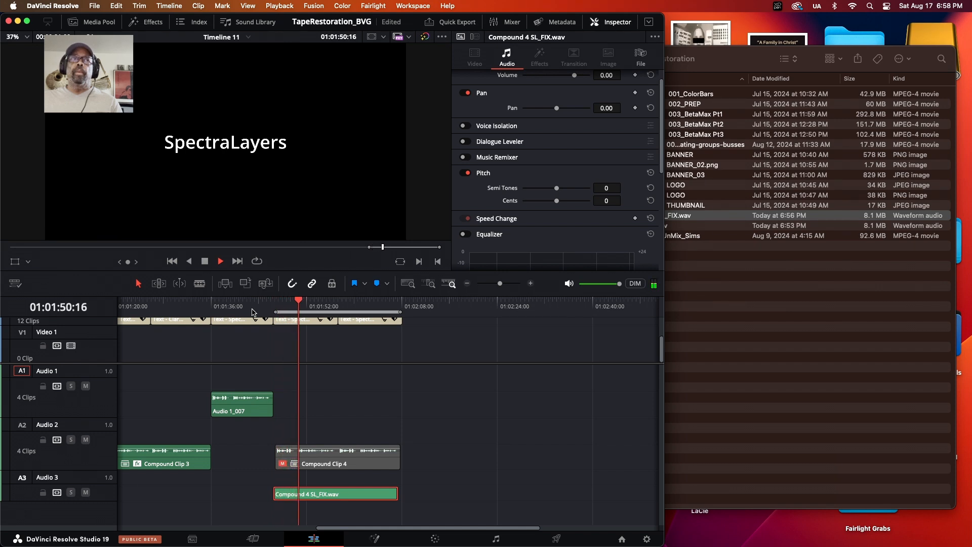
left_click(256, 313)
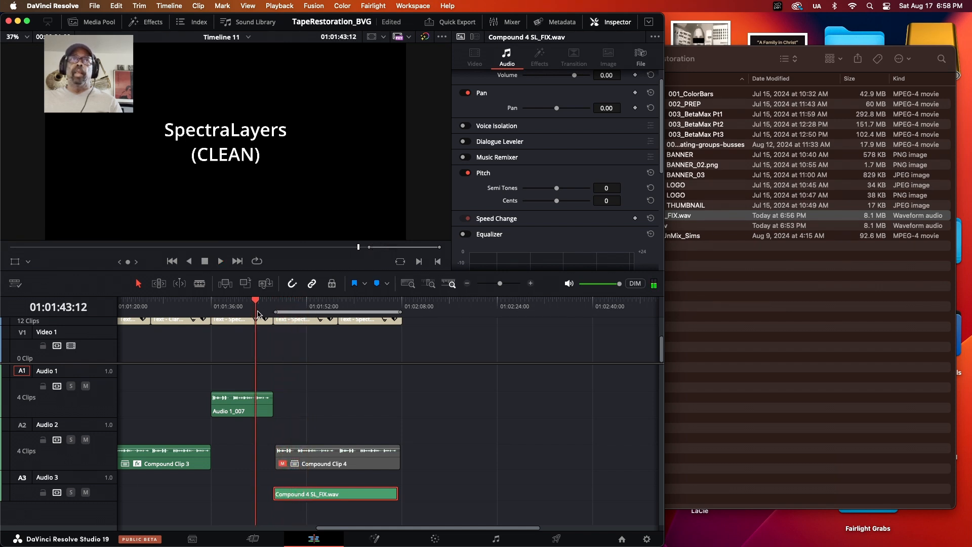
key("space")
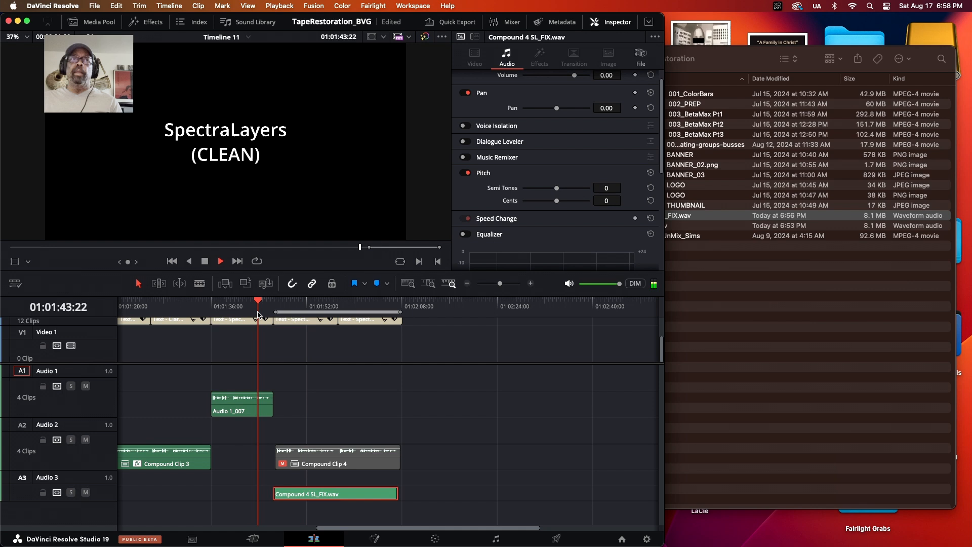
left_click(221, 309)
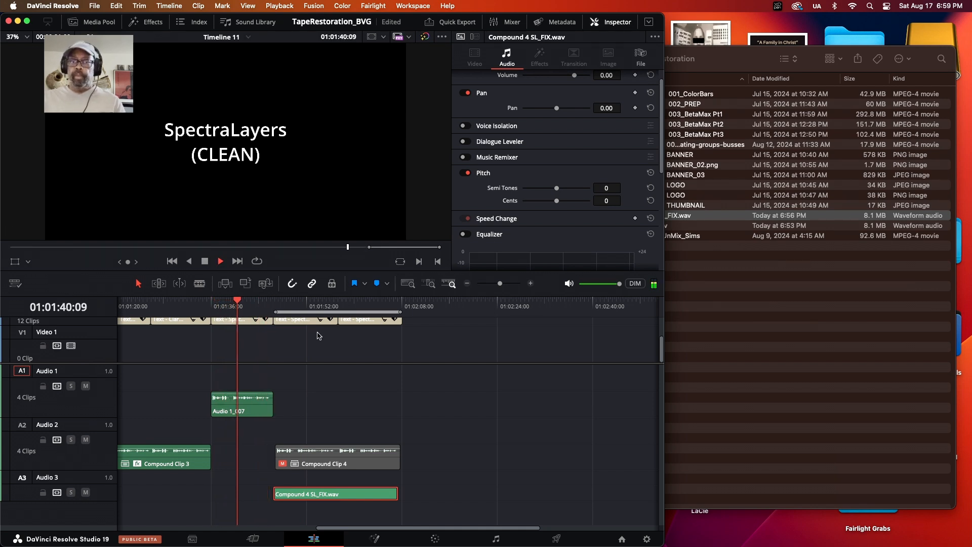
key("super+equal")
key("super+equal")
scroll(311, 335, "right", 4)
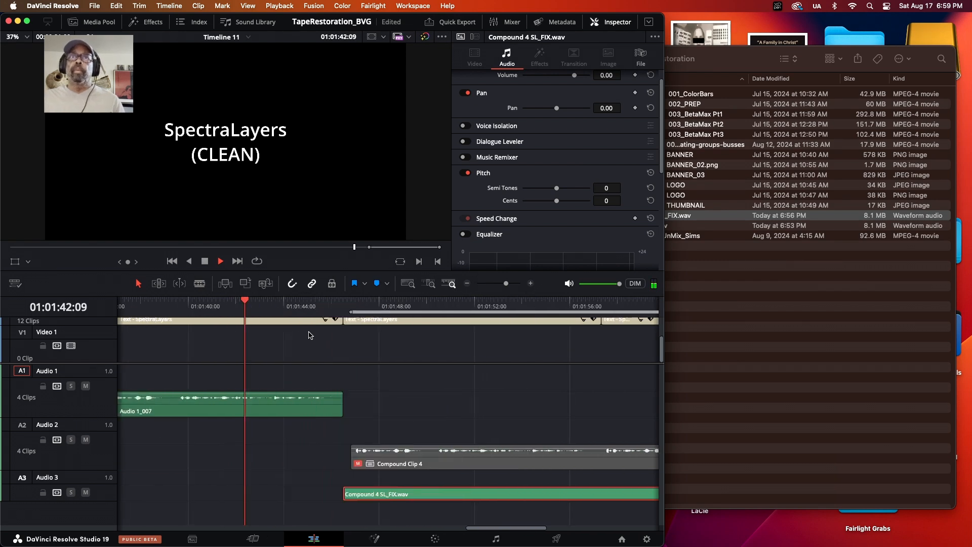
scroll(311, 335, "right", 2)
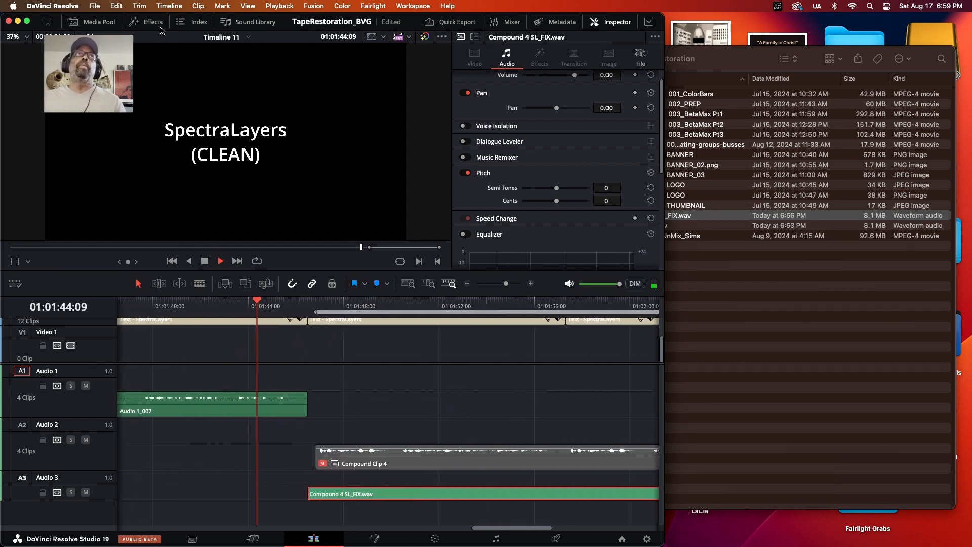
Expand the Resolve window to full screen and fit the whole timeline in view
left_click(27, 21)
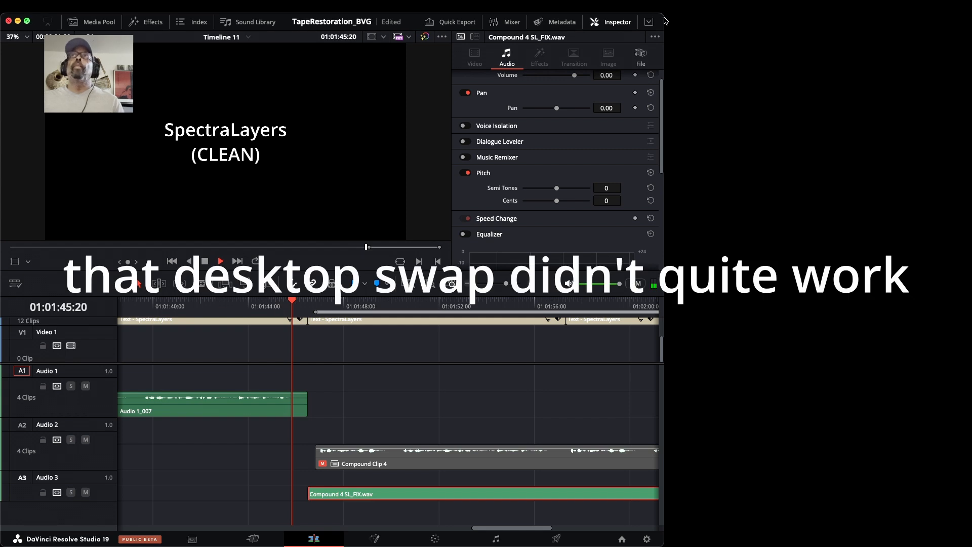
left_click(27, 21)
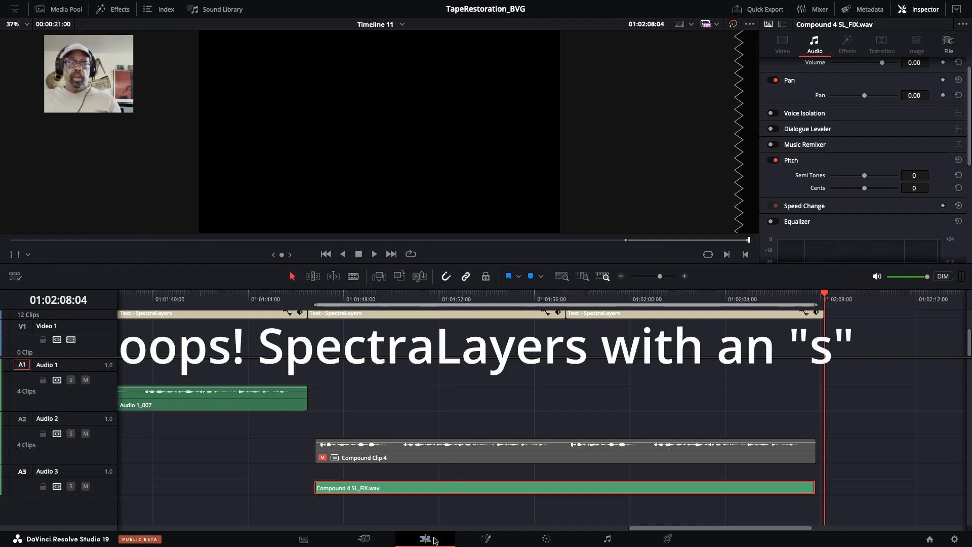
key("shift+z")
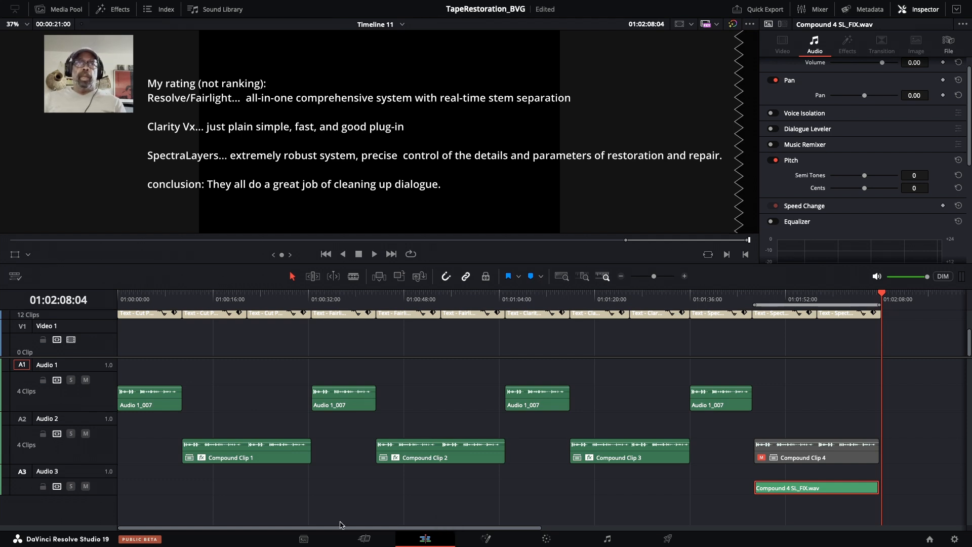
scroll(340, 524, "right", 2)
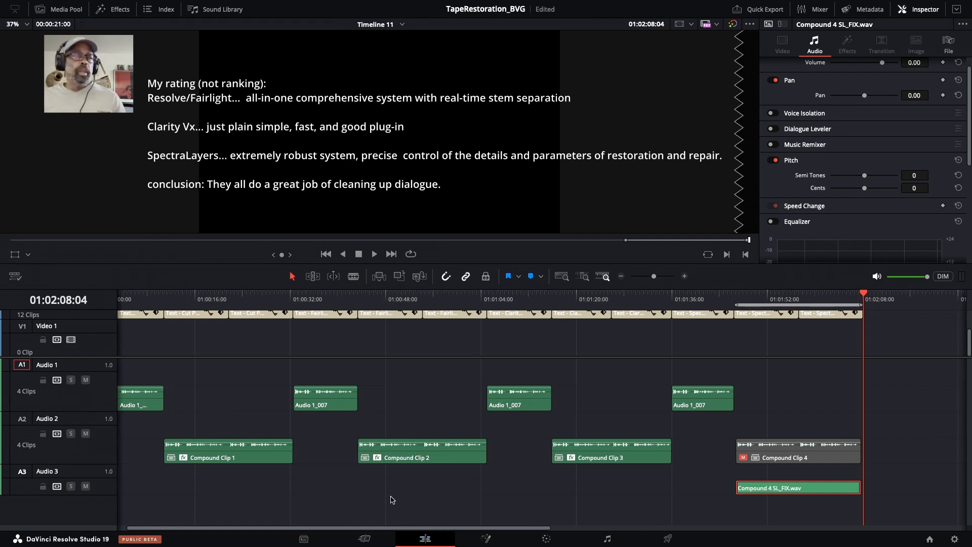
scroll(393, 499, "right", 1)
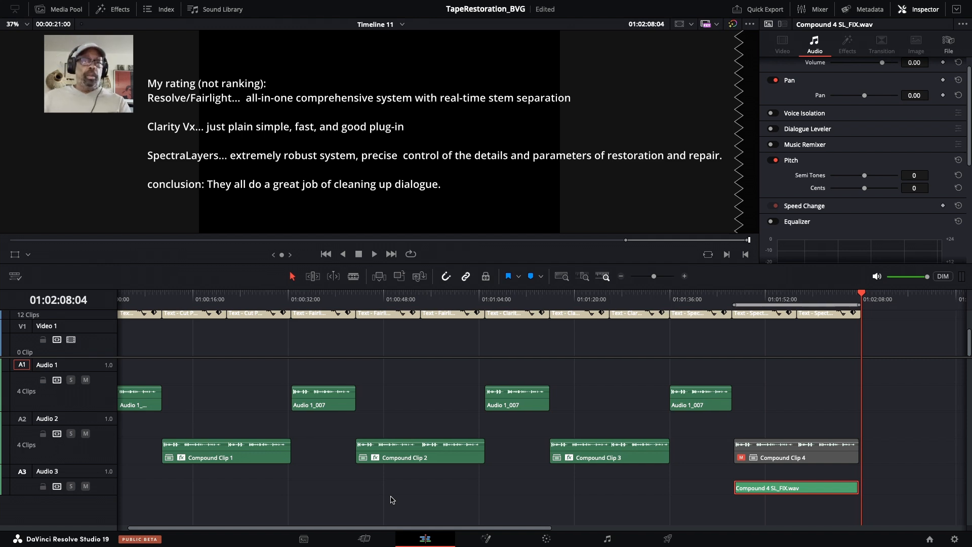